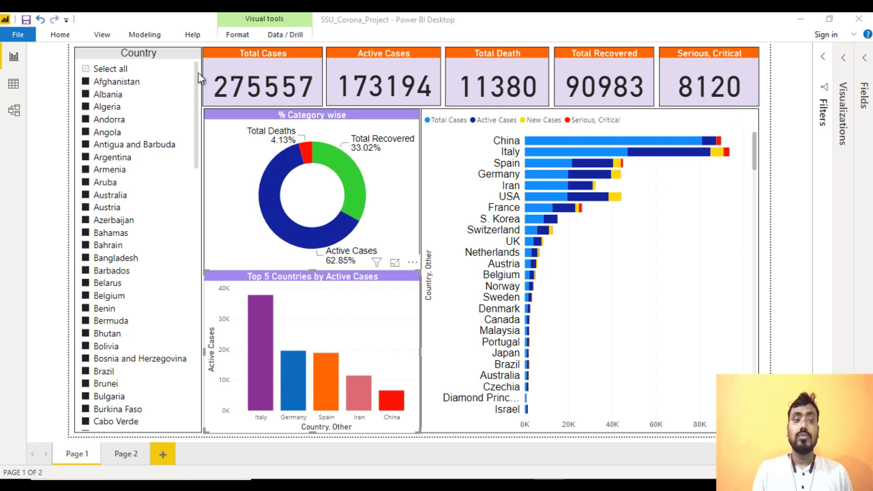
# Step: Filter the finished dashboard to Afghanistan with the country slicer and reselect all countries
pyautogui.click(94, 71)
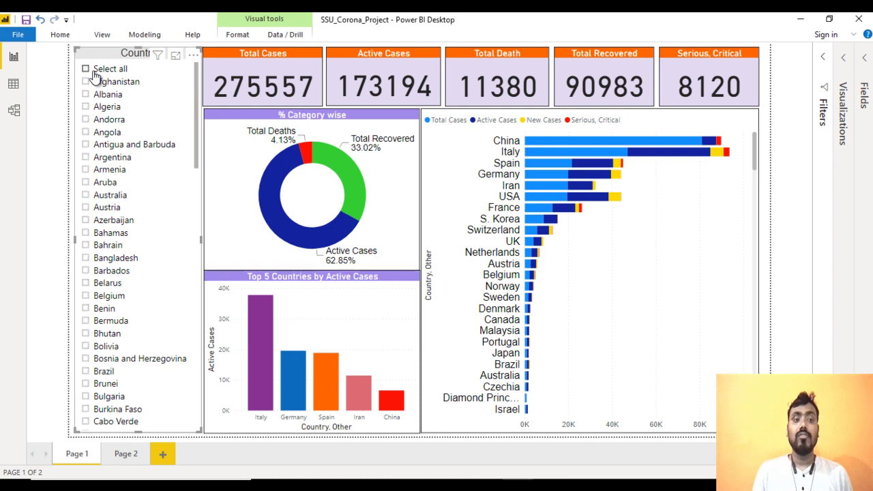
pyautogui.click(113, 83)
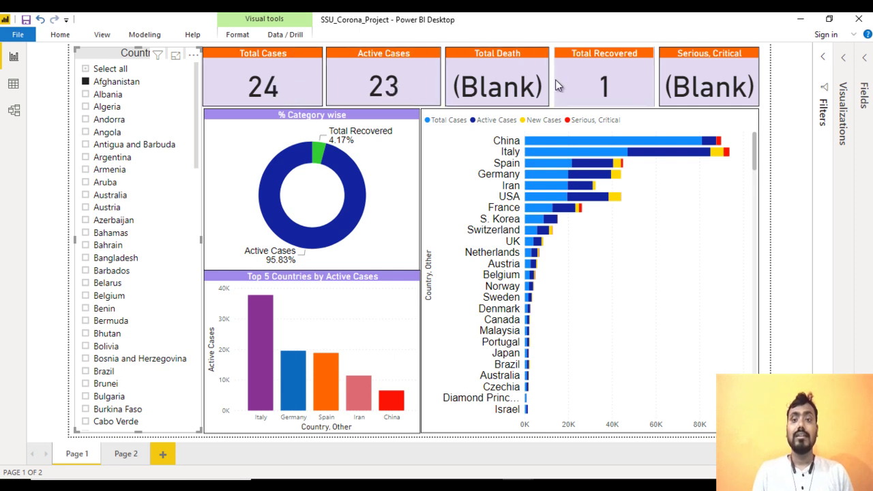
pyautogui.click(97, 71)
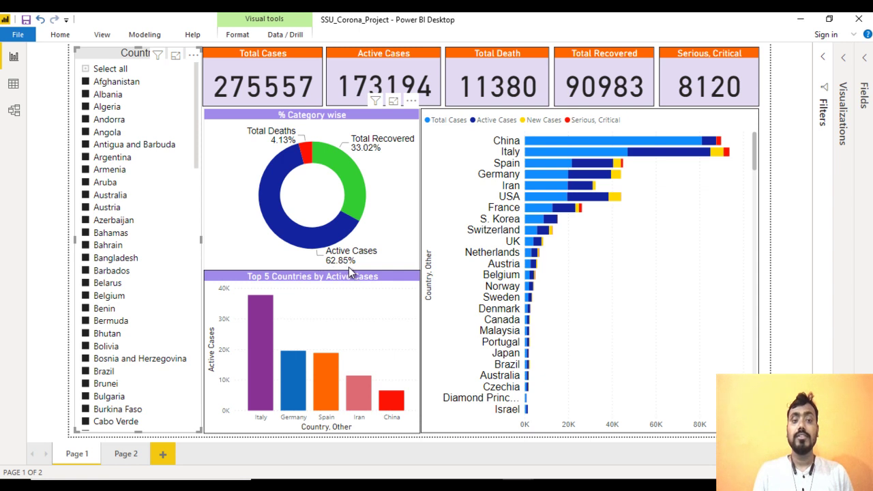
pyautogui.moveTo(283, 150)
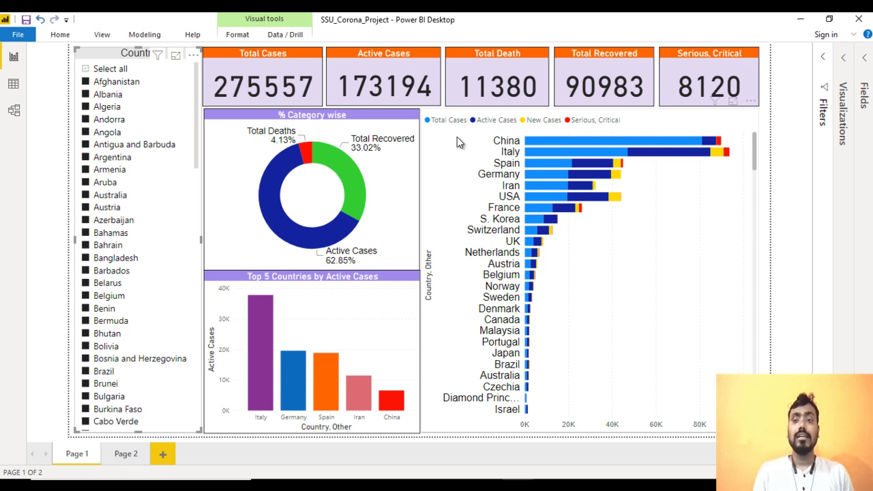
pyautogui.click(767, 80)
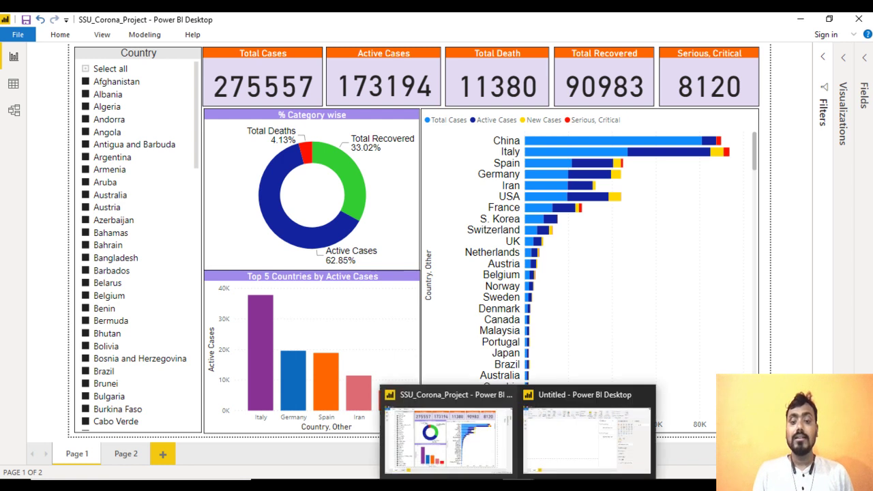
# Step: Switch to the browser and examine the worldometers coronavirus page and its table of cases by country
pyautogui.click(576, 434)
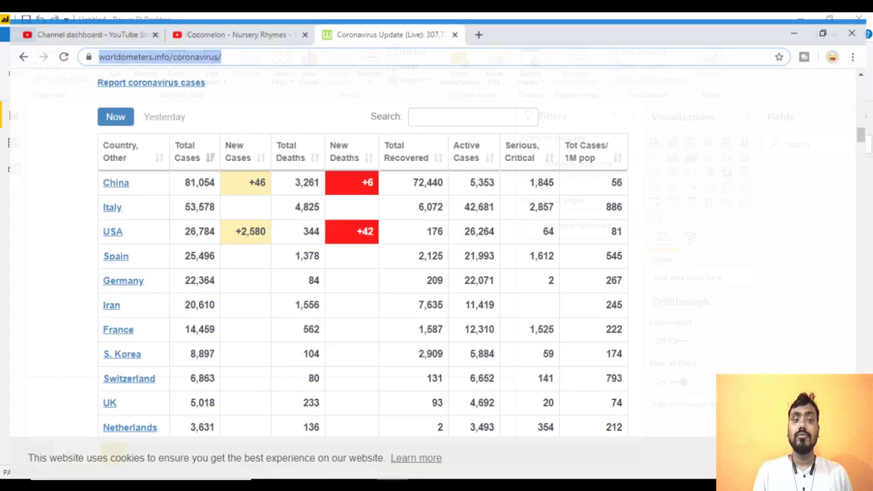
pyautogui.click(54, 206)
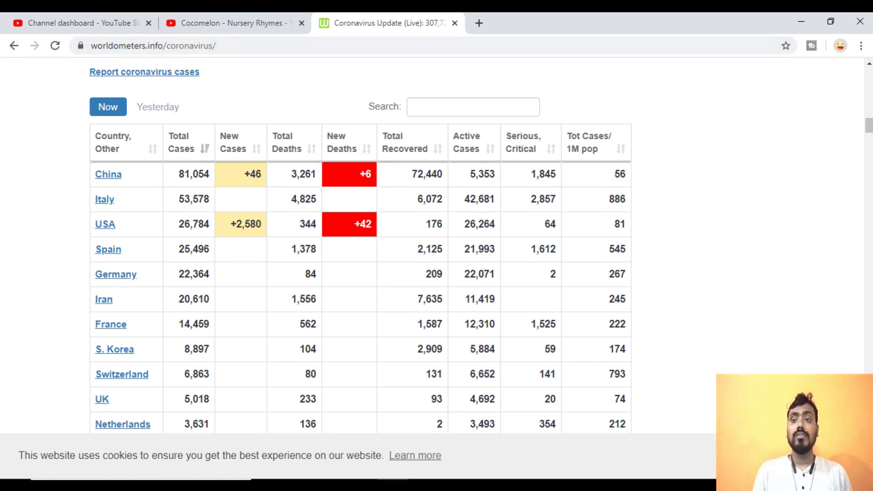
pyautogui.moveTo(868, 124); pyautogui.dragTo(868, 75)
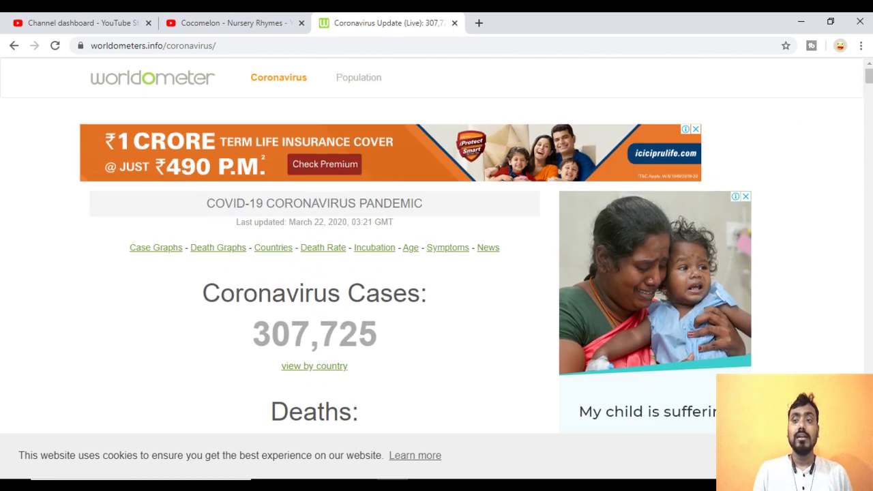
pyautogui.moveTo(869, 76); pyautogui.dragTo(869, 124)
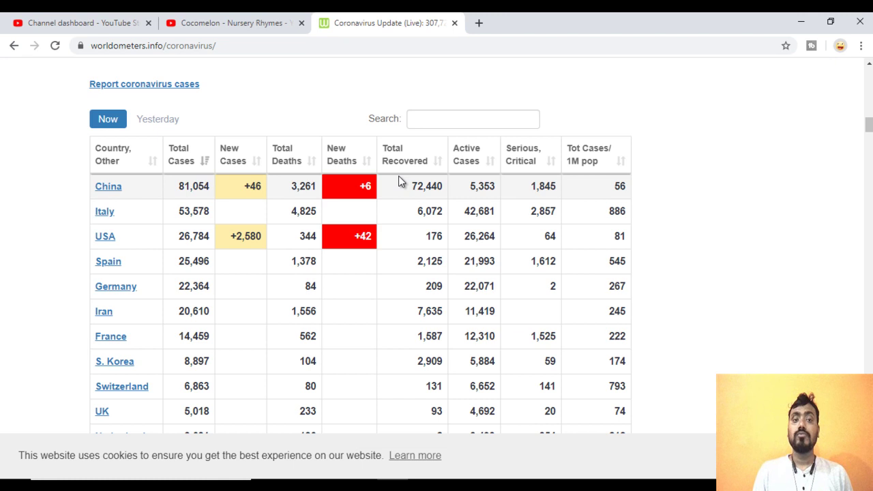
# Step: Copy the address of the worldometers coronavirus page and switch back to the untitled Power BI Desktop report
pyautogui.click(317, 46)
pyautogui.hotkey('ctrl', 'c')
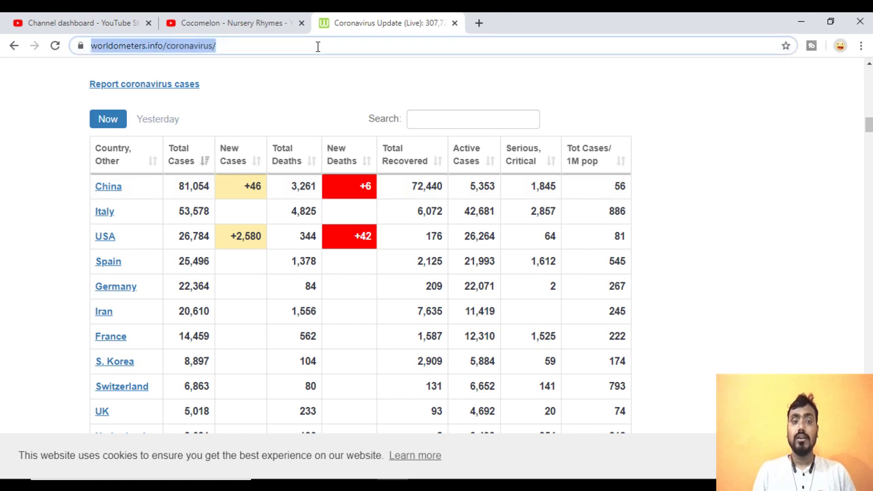
pyautogui.click(800, 23)
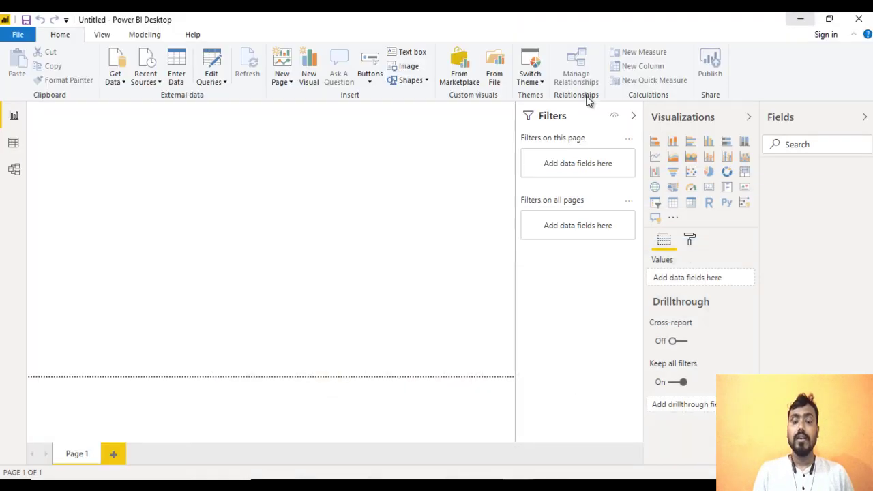
pyautogui.click(122, 86)
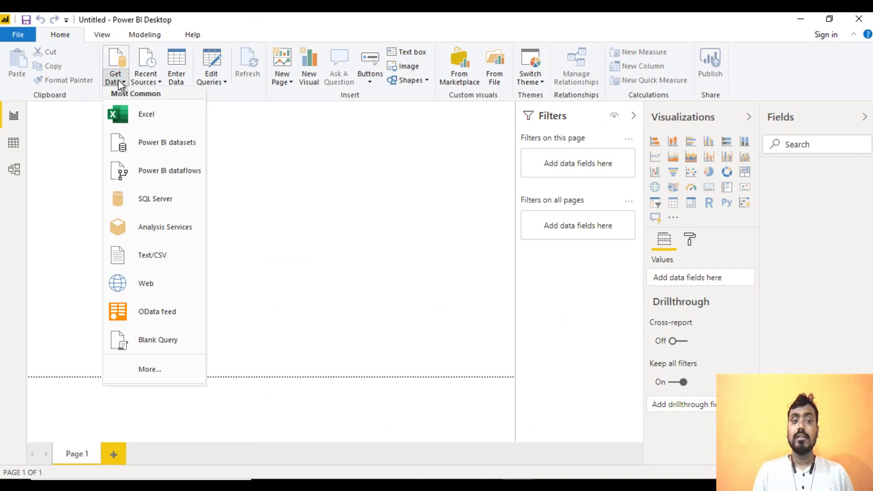
pyautogui.click(171, 293)
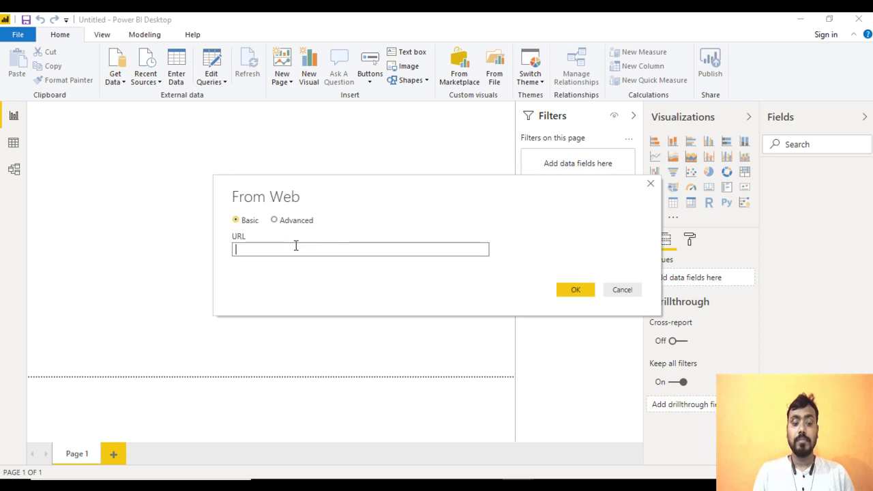
pyautogui.click(295, 247)
pyautogui.hotkey('ctrl', 'v')
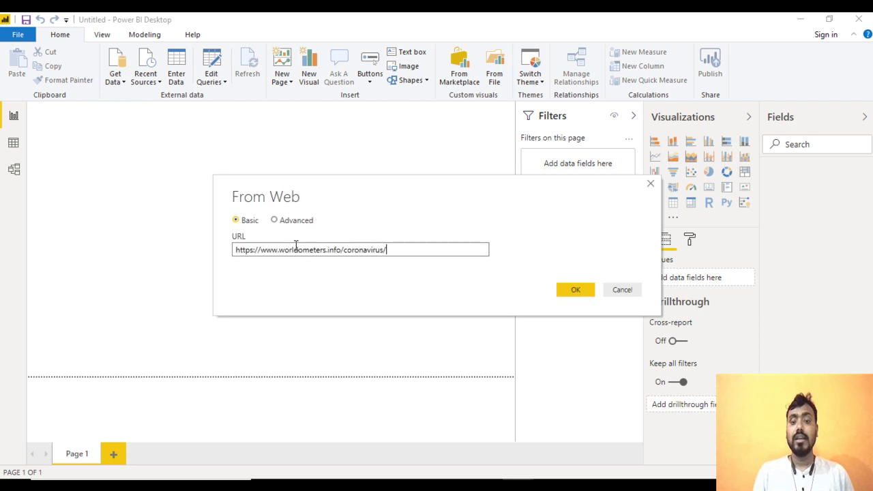
pyautogui.click(567, 291)
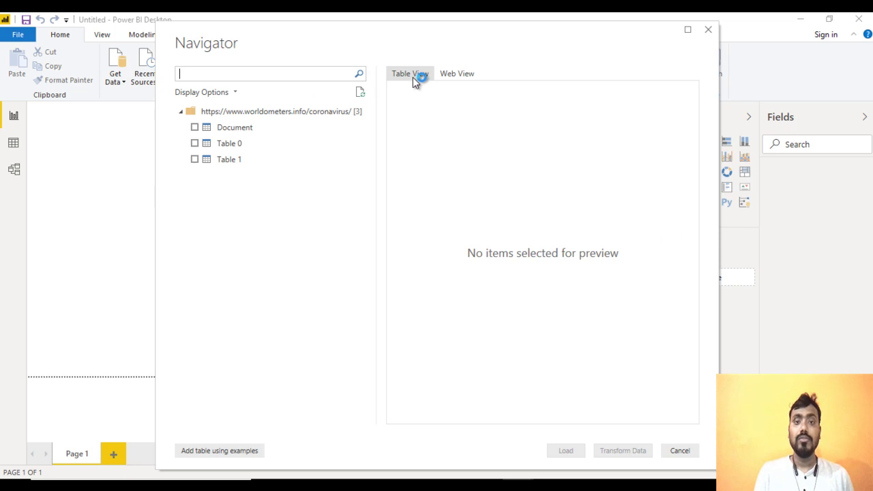
# Step: Preview the web page and Table 1 in the Navigator, and load Table 1 into the report
pyautogui.click(468, 77)
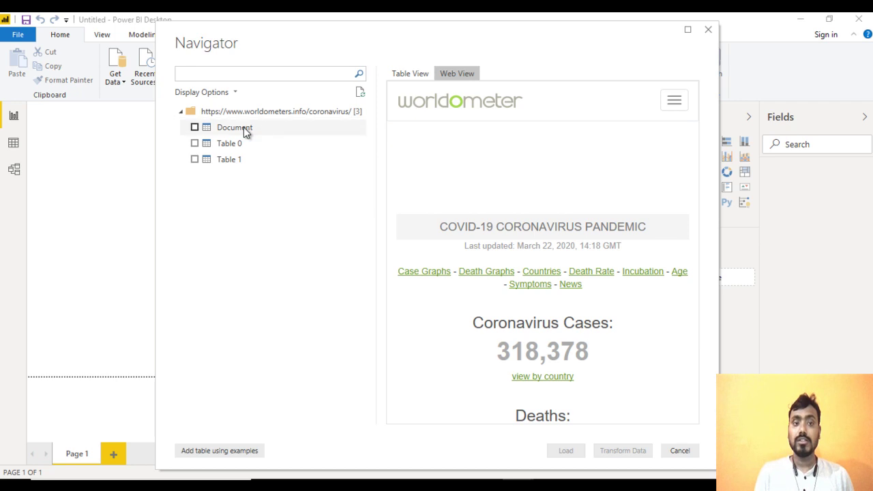
pyautogui.click(195, 159)
pyautogui.click(417, 76)
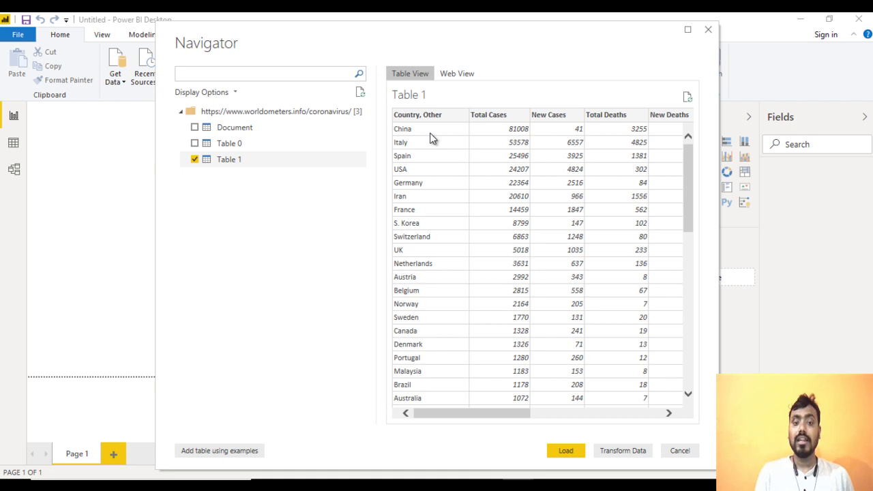
pyautogui.moveTo(444, 413); pyautogui.dragTo(426, 420)
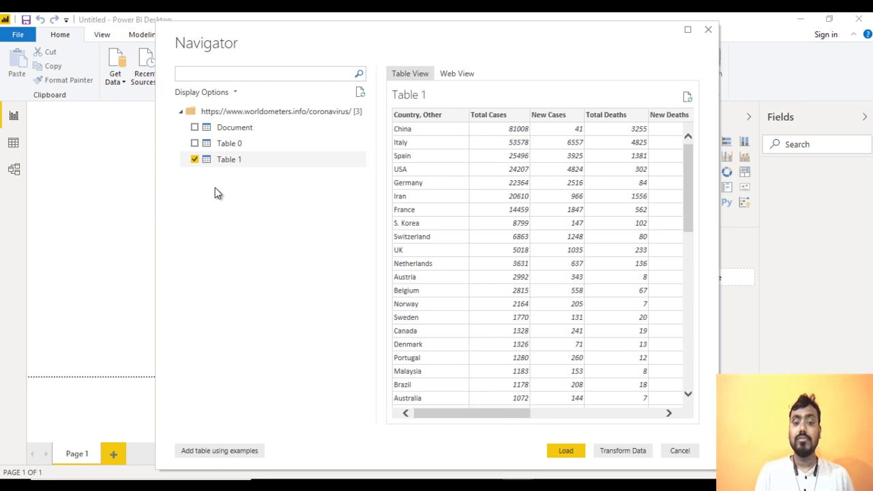
pyautogui.click(559, 451)
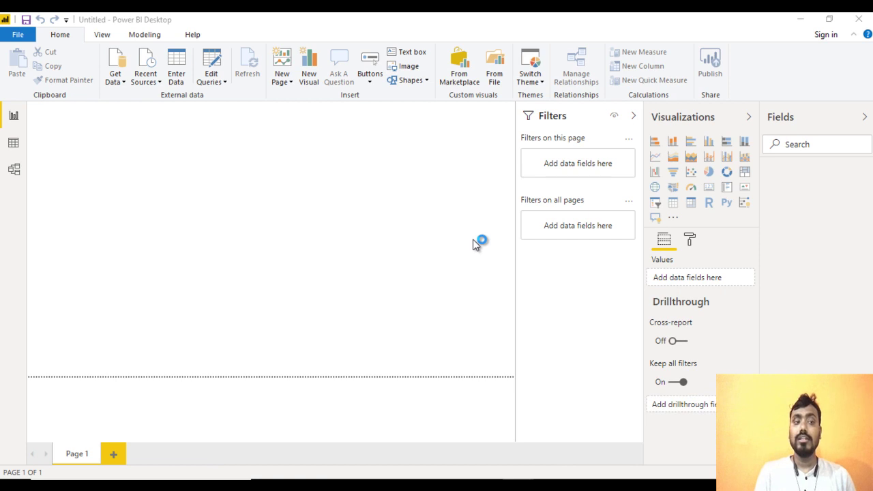
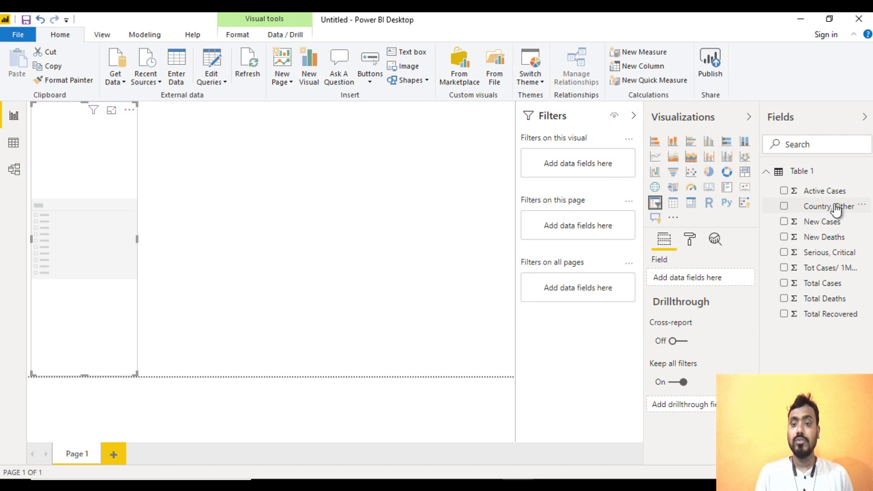
# Step: Assign the Country, Other field to the empty slicer on the report page
pyautogui.moveTo(835, 210); pyautogui.dragTo(716, 280)
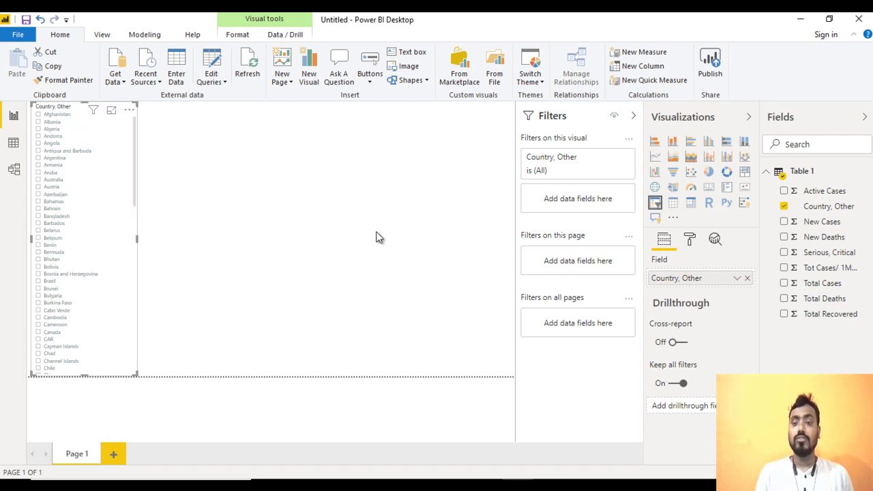
# Step: Format the slicer's items with 13 pt text size and the Arial font family
pyautogui.click(692, 240)
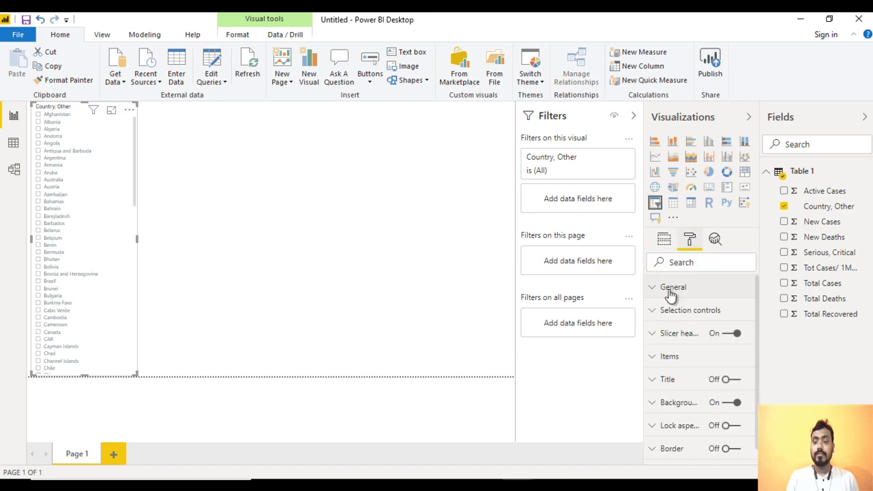
pyautogui.click(662, 355)
pyautogui.moveTo(756, 289); pyautogui.dragTo(757, 336)
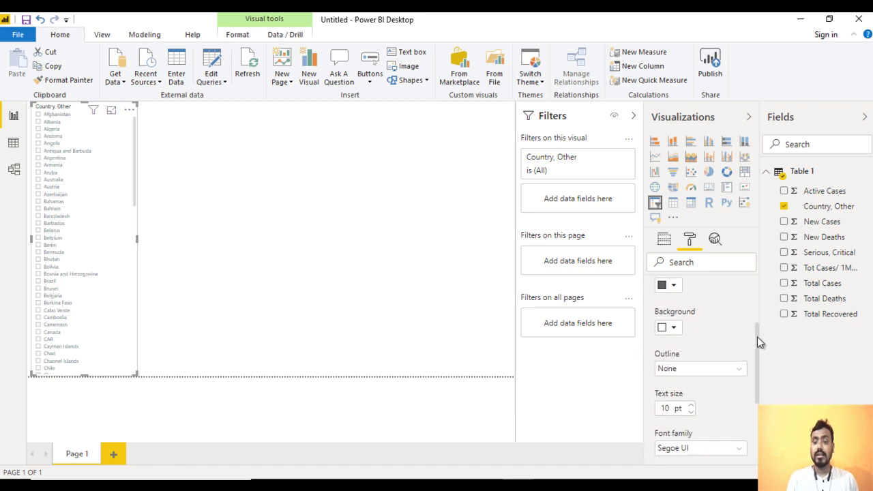
pyautogui.click(690, 406)
pyautogui.click(690, 406)
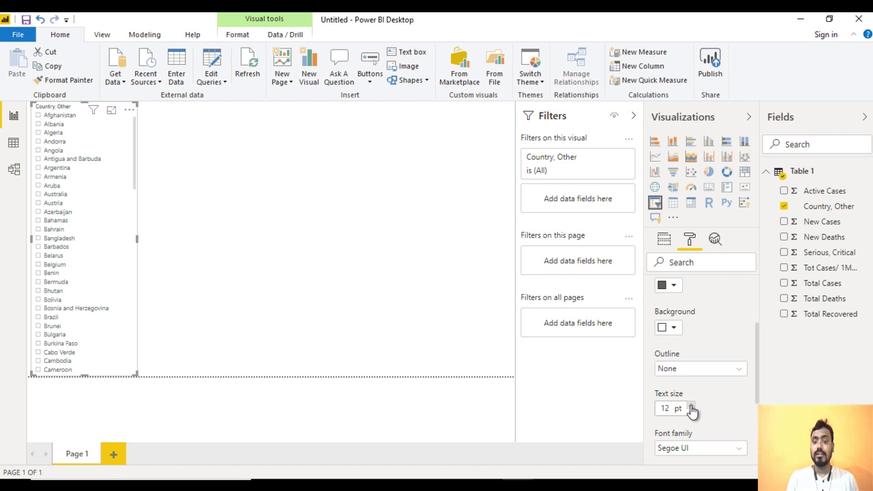
pyautogui.click(706, 451)
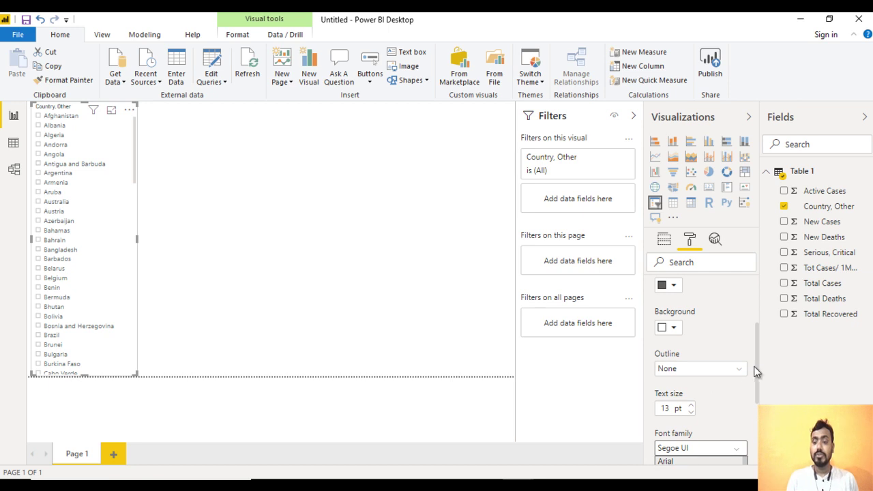
pyautogui.scroll(-3, 756, 375)
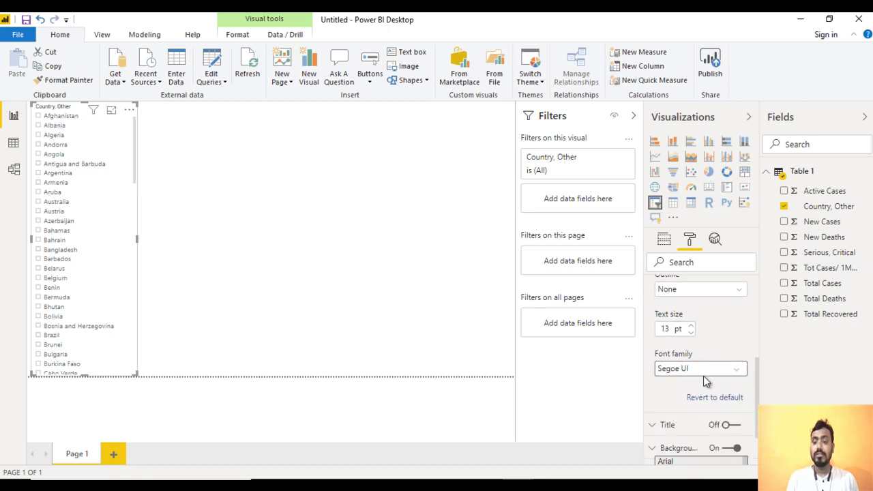
pyautogui.click(702, 370)
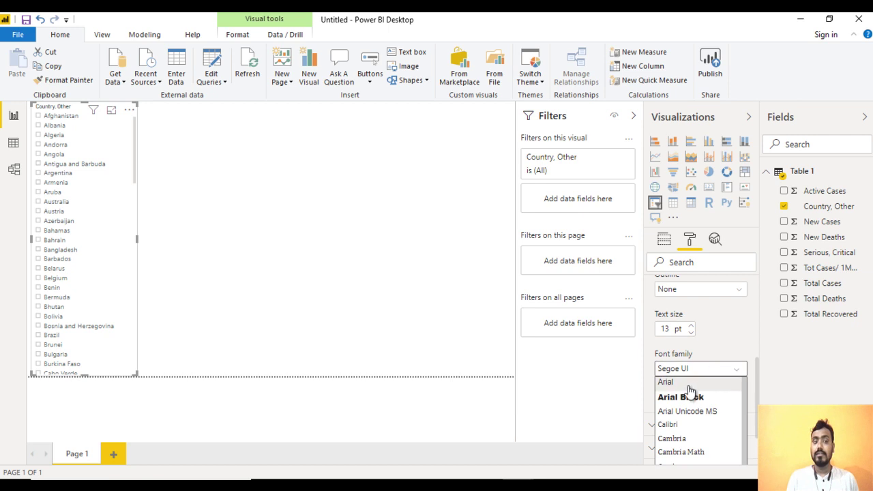
pyautogui.click(694, 384)
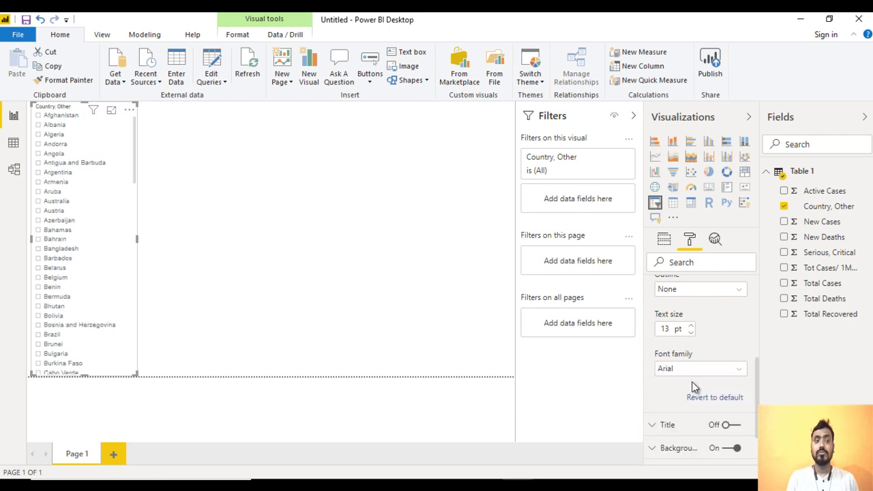
pyautogui.click(218, 168)
# Step: Turn on the country slicer's title and set the title text to Country
pyautogui.click(62, 111)
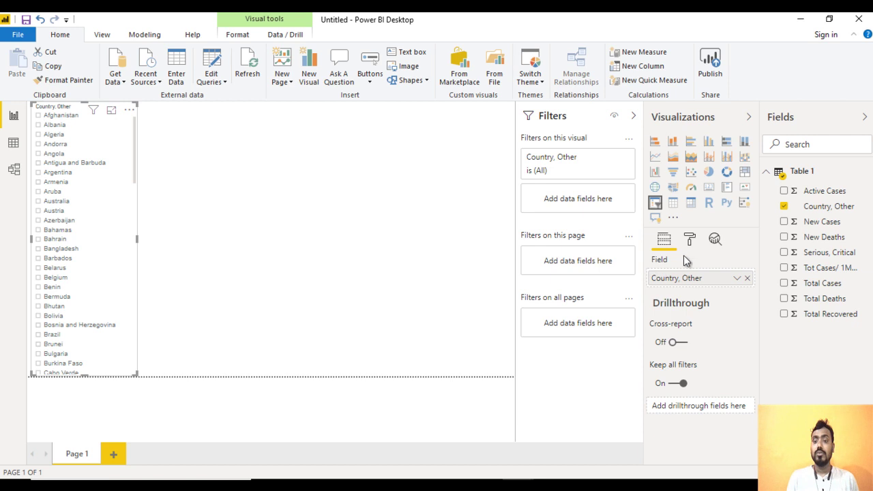
pyautogui.click(690, 238)
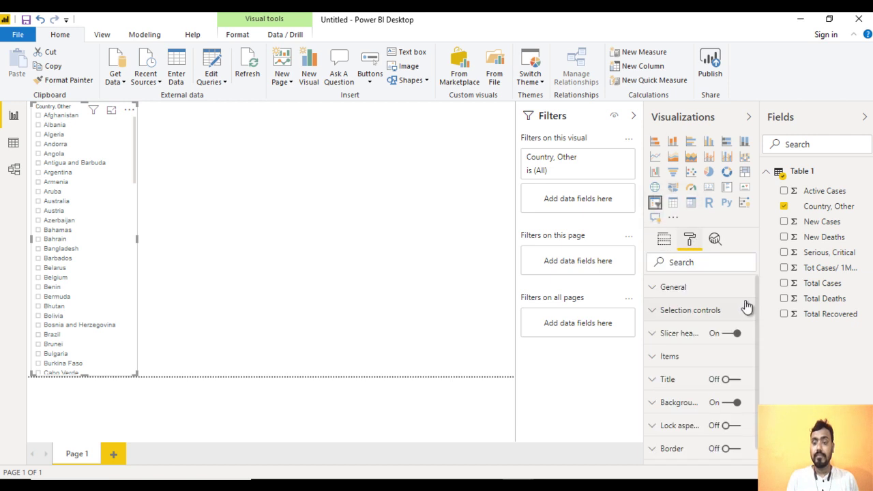
pyautogui.scroll(-1, 757, 309)
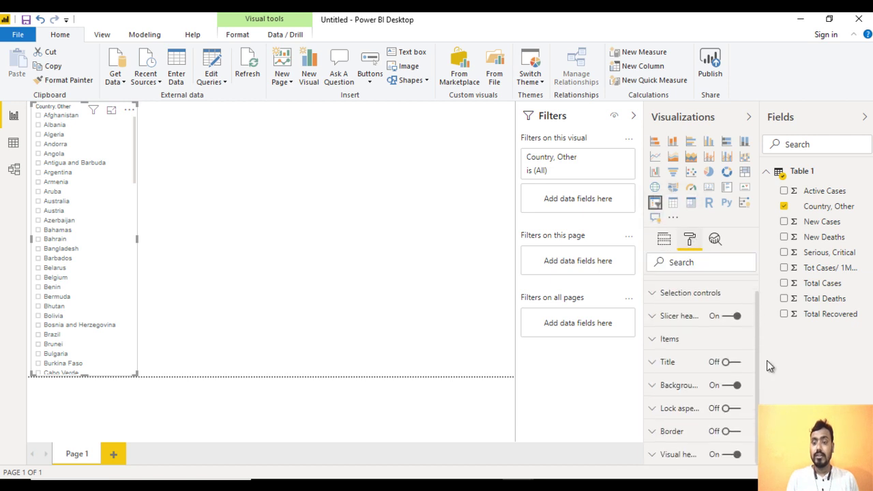
pyautogui.click(728, 363)
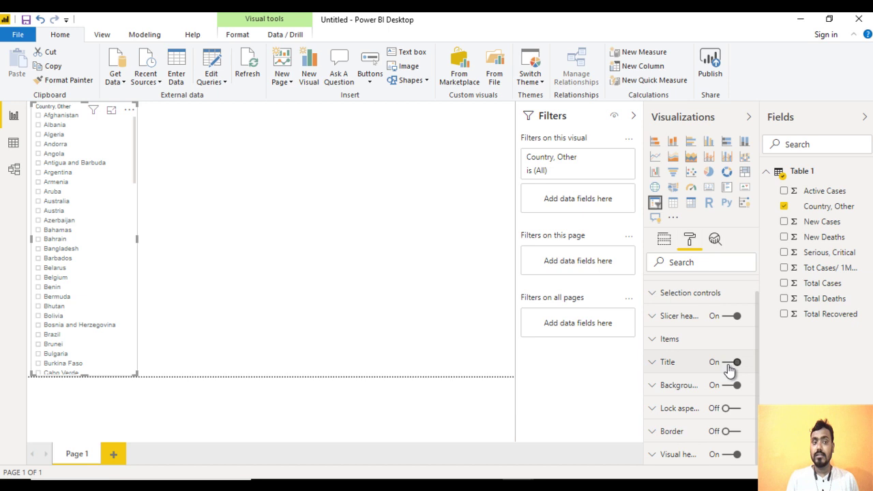
pyautogui.click(654, 365)
pyautogui.click(686, 400)
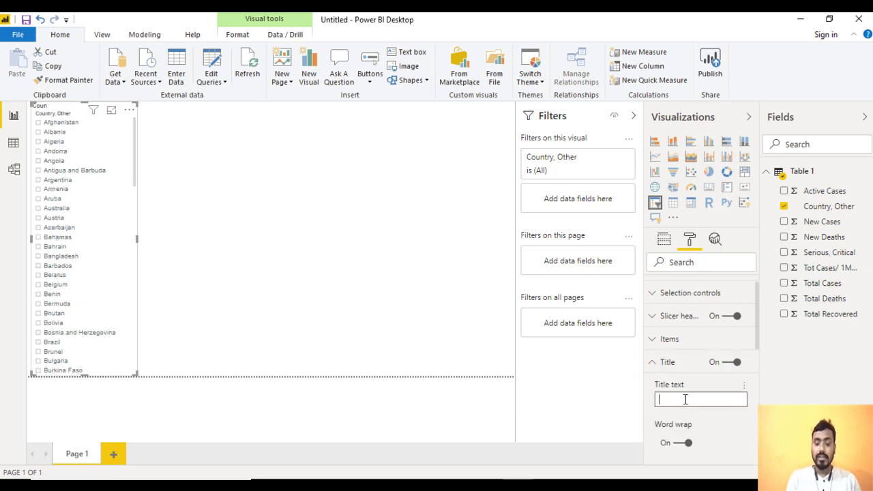
pyautogui.write('Country')
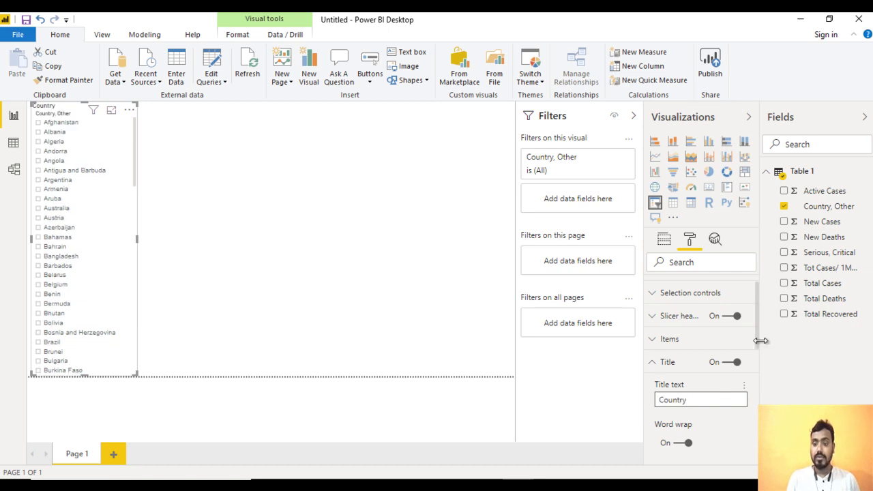
pyautogui.moveTo(756, 332); pyautogui.dragTo(761, 389)
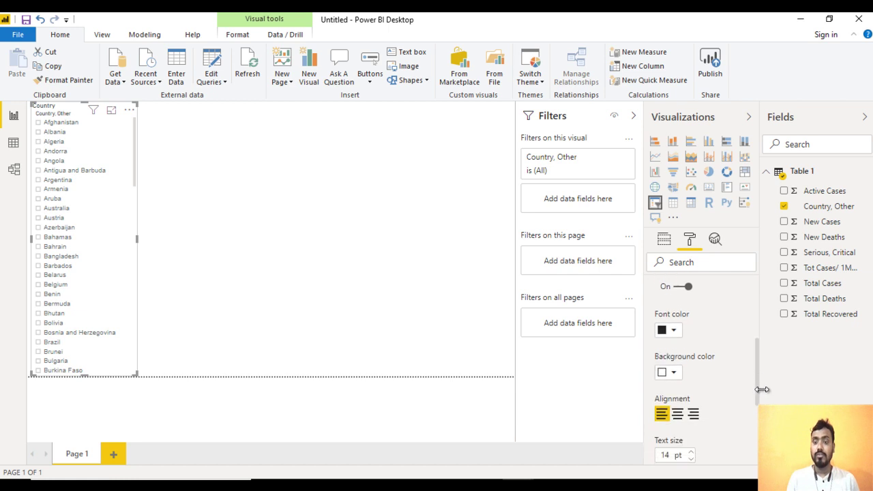
# Step: Format the slicer's Country title with a dark blue theme background, white font color and centered alignment
pyautogui.click(672, 373)
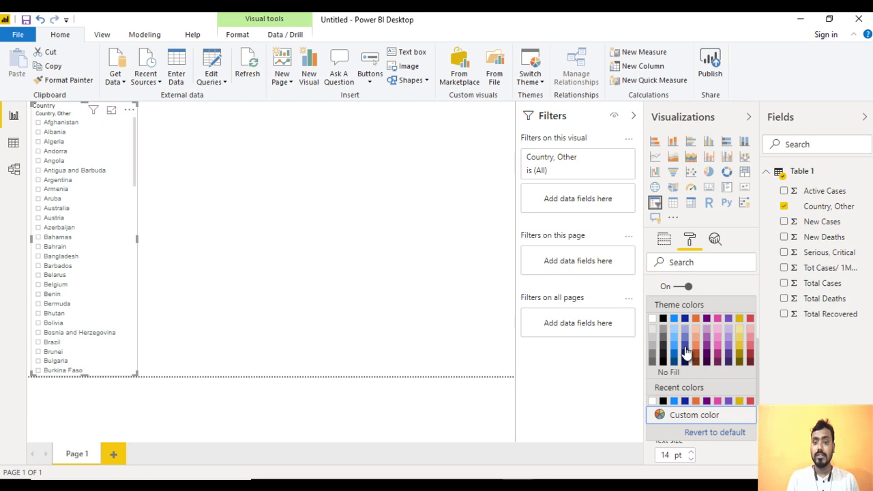
pyautogui.click(685, 348)
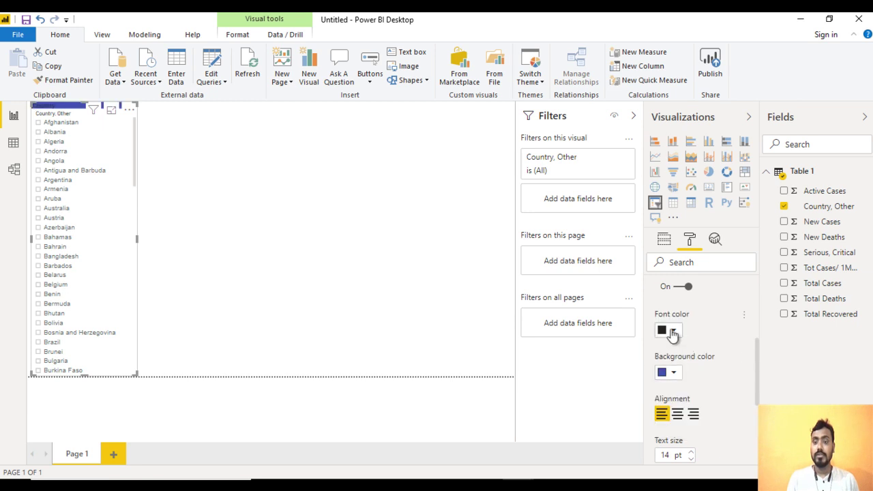
pyautogui.click(672, 331)
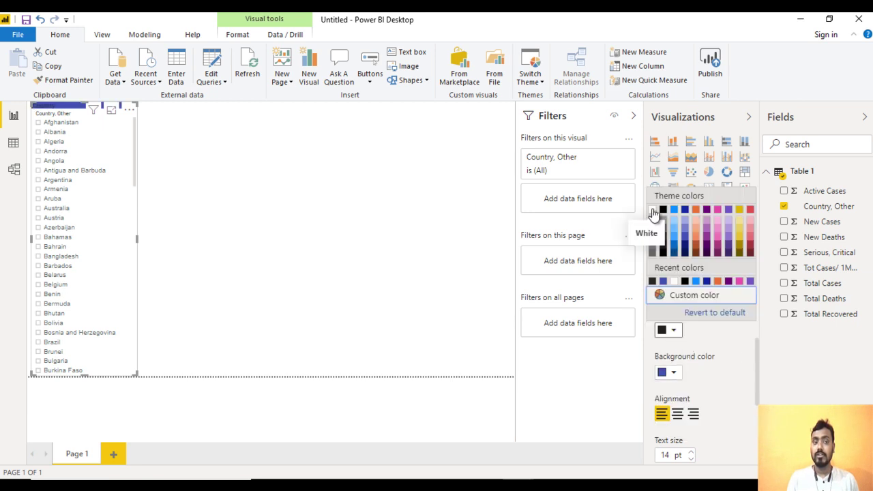
pyautogui.click(652, 209)
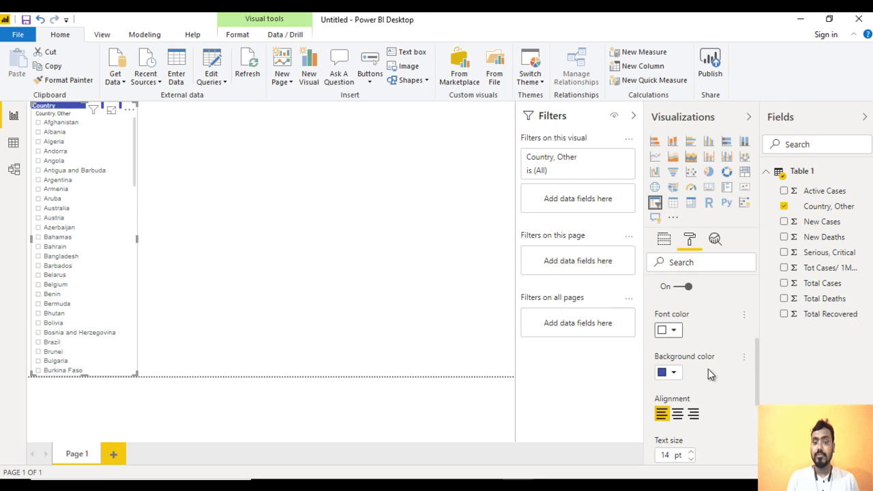
pyautogui.click(677, 414)
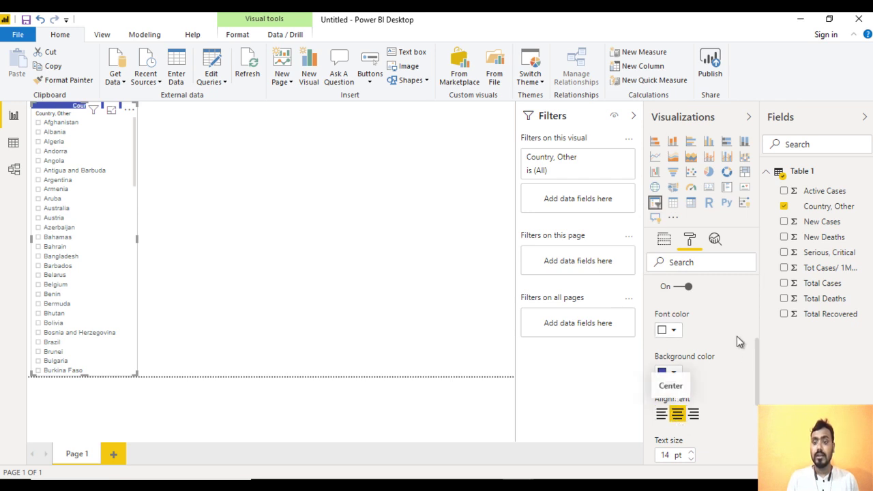
pyautogui.scroll(-3, 757, 376)
pyautogui.click(689, 377)
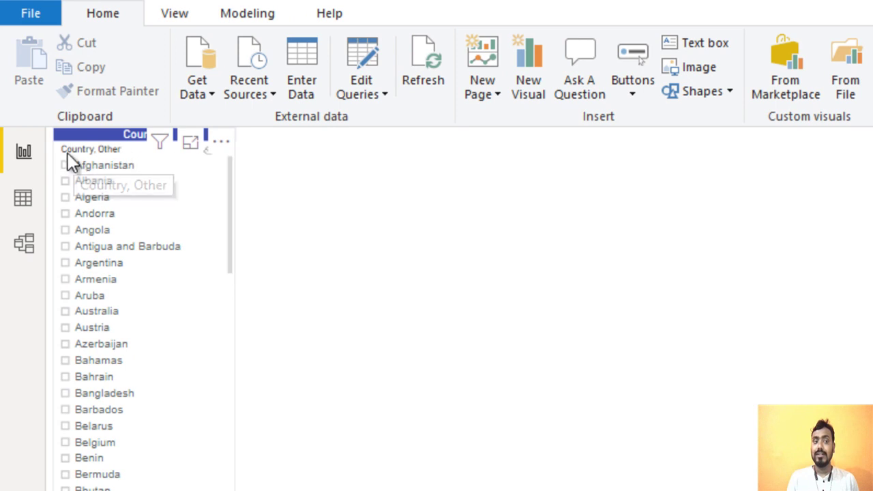
# Step: Turn off the slicer header of the country slicer
pyautogui.click(106, 135)
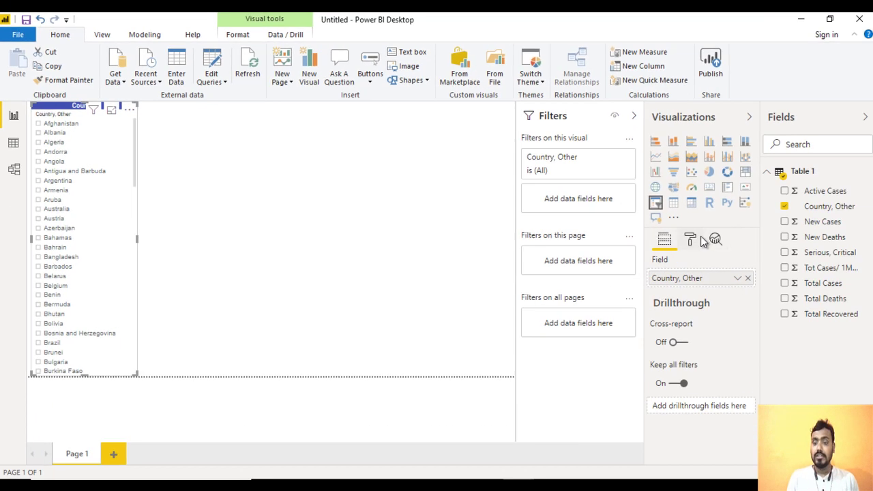
pyautogui.click(694, 239)
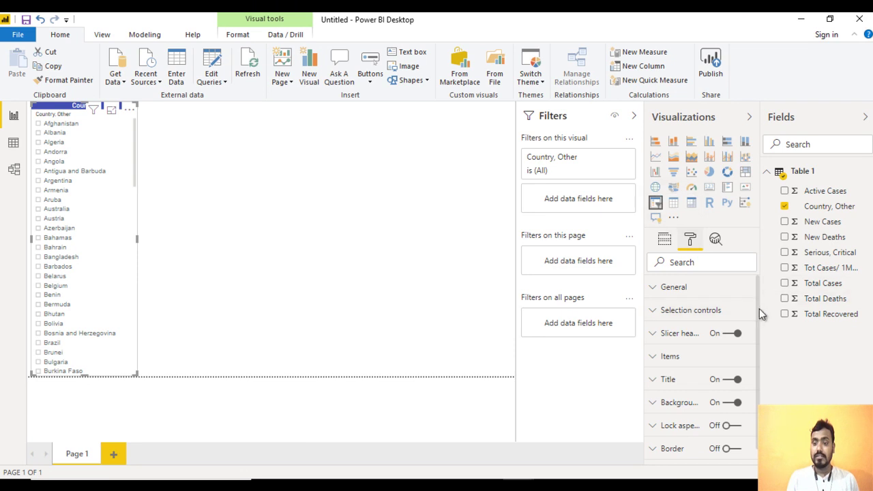
pyautogui.scroll(-1, 758, 325)
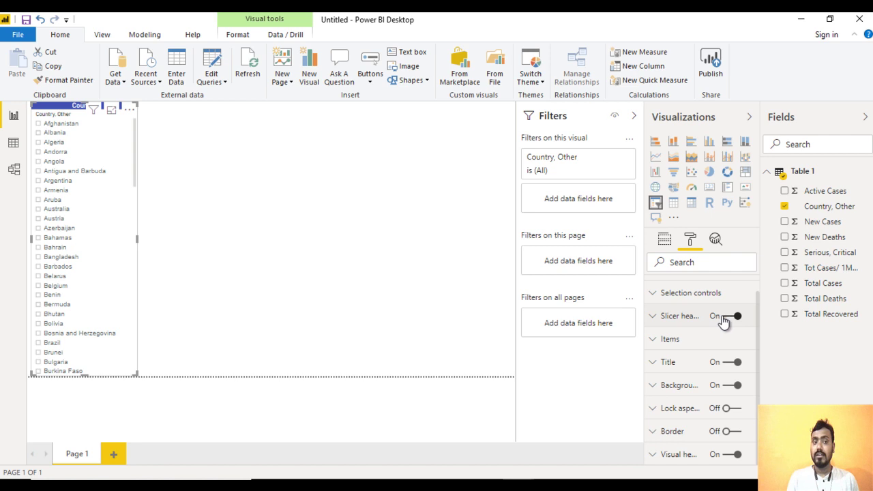
pyautogui.click(729, 317)
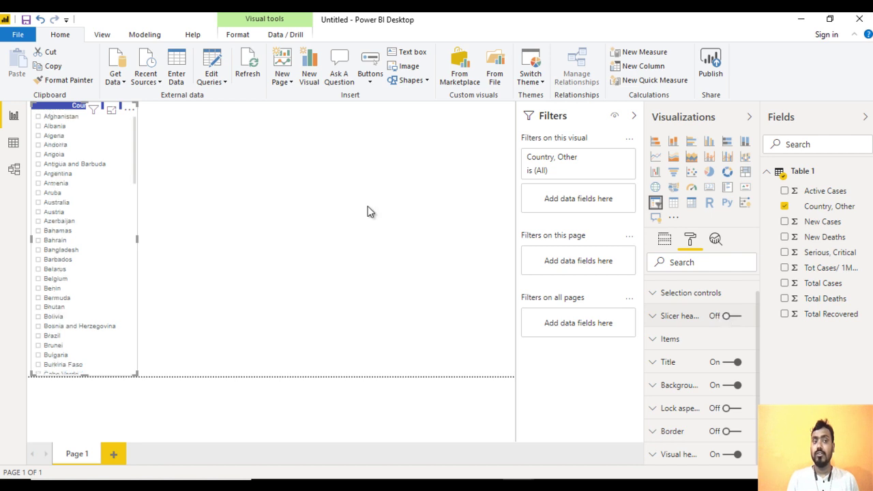
pyautogui.click(186, 179)
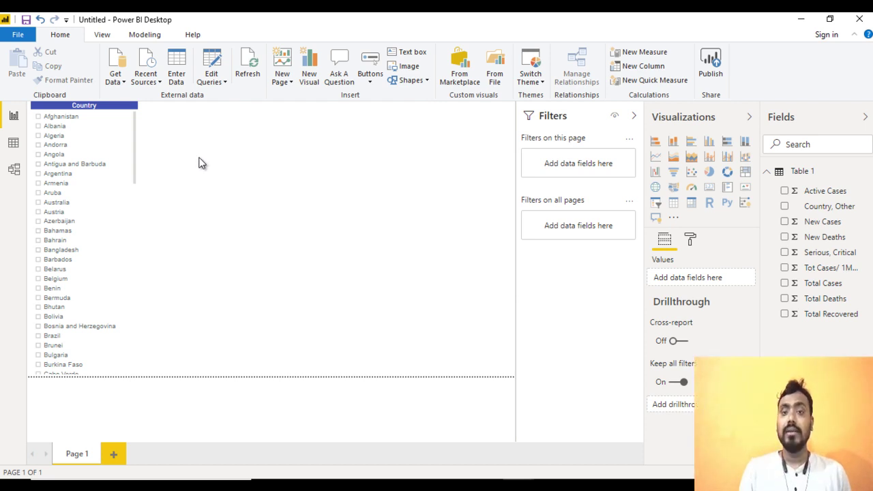
# Step: Add a card visual showing Total Cases, shrink it to a short box and place it beside the top of the country slicer
pyautogui.click(633, 116)
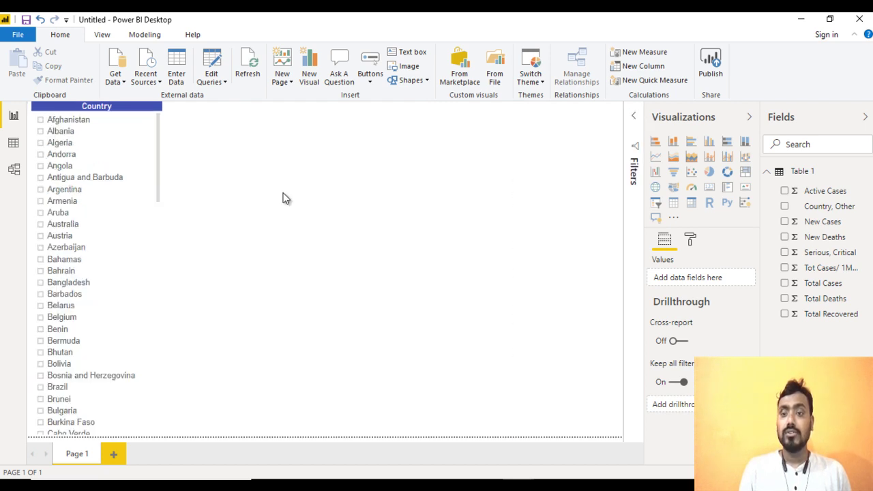
pyautogui.click(709, 188)
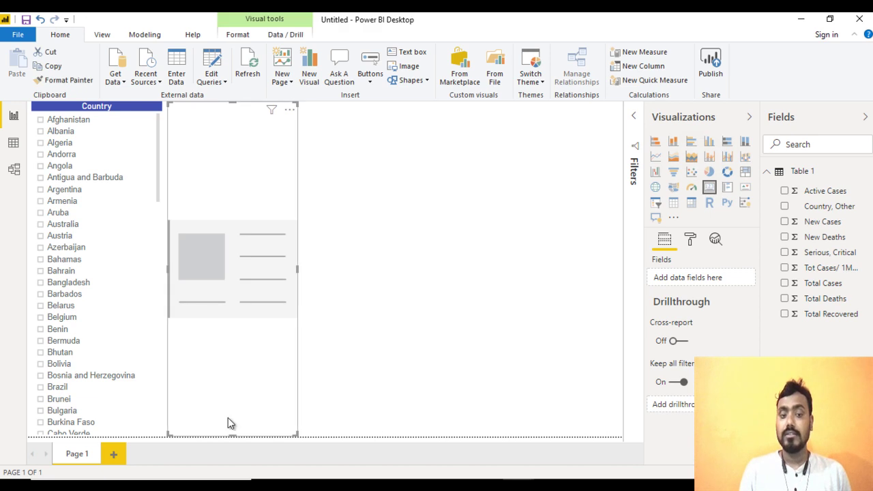
pyautogui.moveTo(232, 438); pyautogui.dragTo(258, 137)
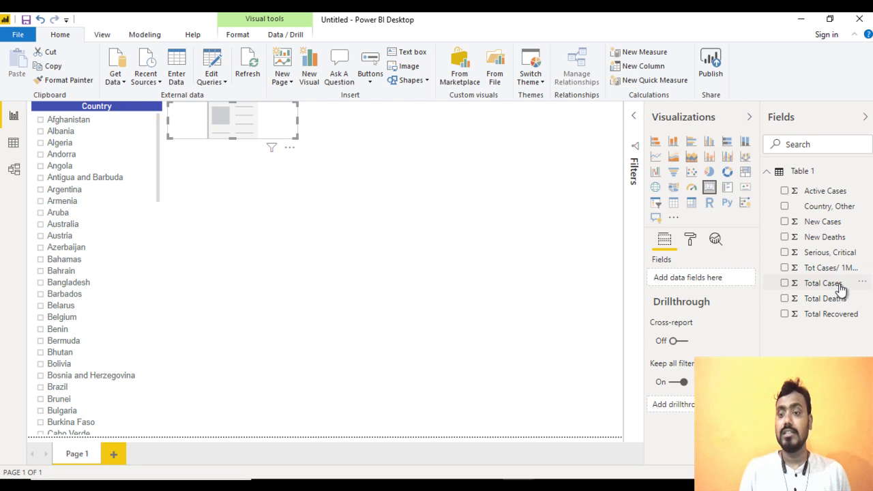
pyautogui.moveTo(840, 290); pyautogui.dragTo(720, 287)
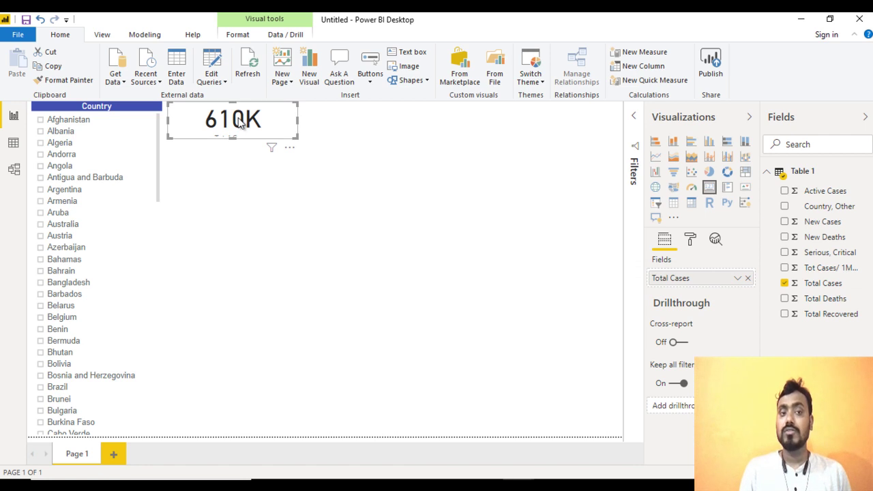
pyautogui.moveTo(239, 121); pyautogui.dragTo(228, 133)
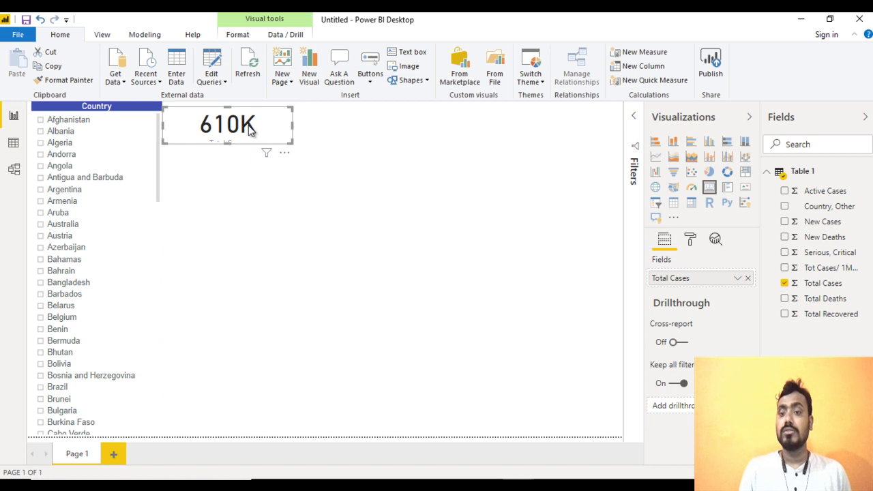
# Step: Set the data label display units of the Total Cases card to None
pyautogui.click(690, 238)
pyautogui.moveTo(759, 288)
pyautogui.mouseDown()
pyautogui.moveTo(756, 312)
pyautogui.moveTo(757, 296)
pyautogui.mouseUp()
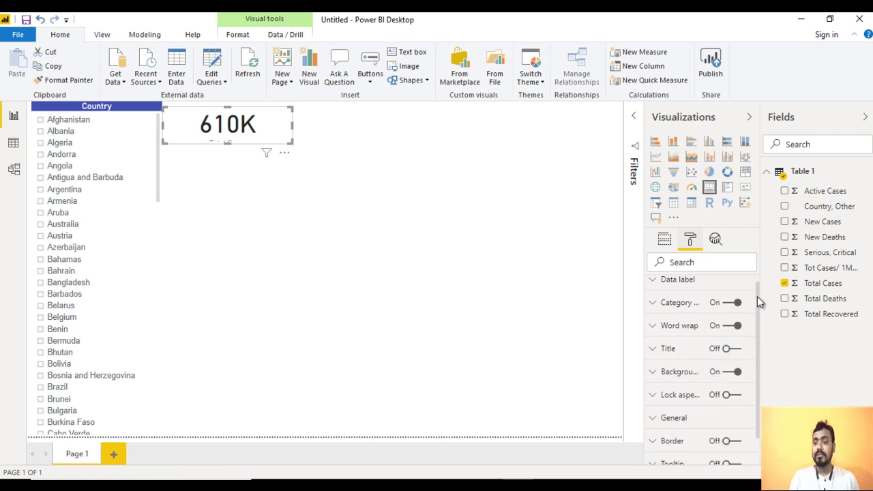
pyautogui.click(680, 282)
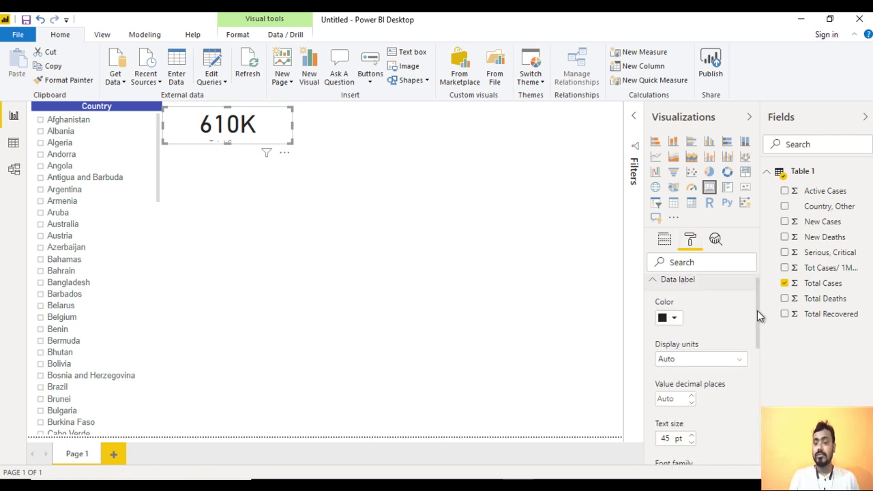
pyautogui.moveTo(756, 335)
pyautogui.mouseDown()
pyautogui.moveTo(764, 375)
pyautogui.moveTo(766, 334)
pyautogui.mouseUp()
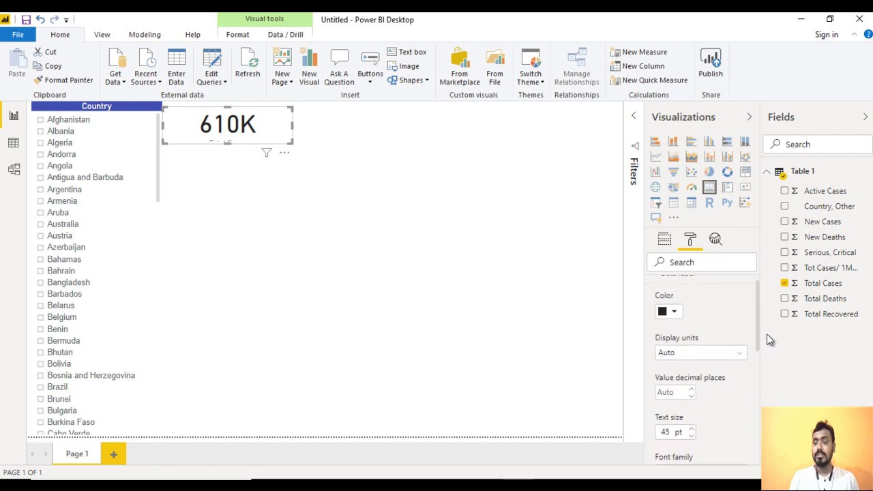
pyautogui.click(687, 353)
pyautogui.click(682, 383)
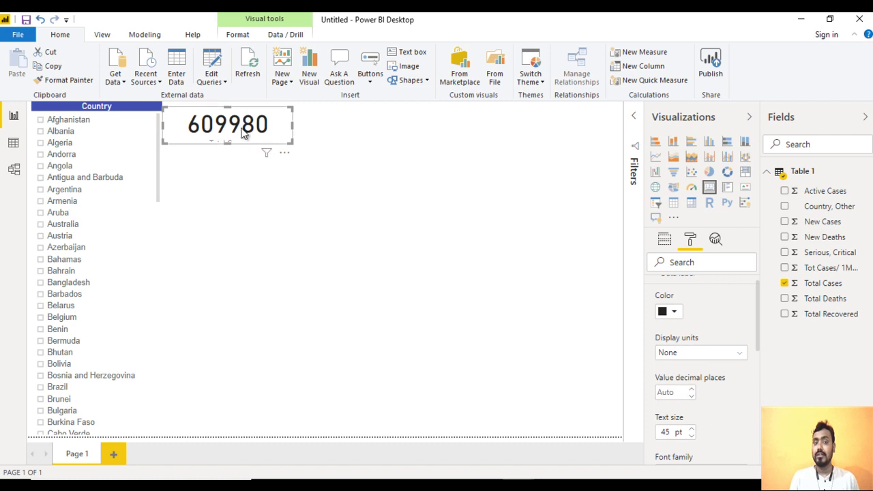
pyautogui.click(487, 233)
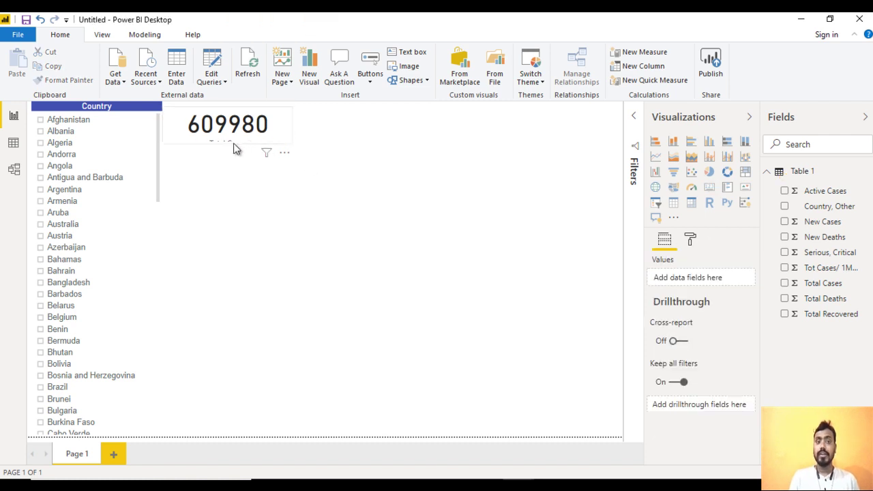
pyautogui.click(204, 128)
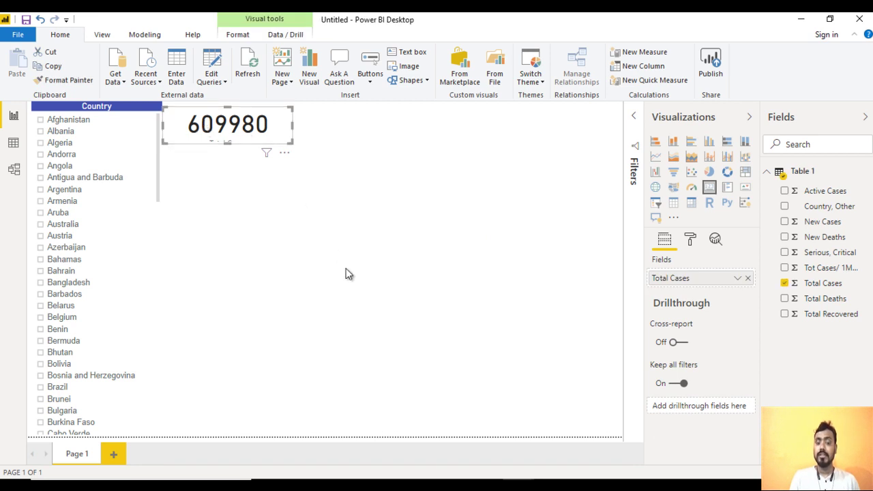
# Step: Switch to the worldometers page in the browser to check the Total row's Total Cases figure, and return to Power BI
pyautogui.hotkey('alt', 'Tab')
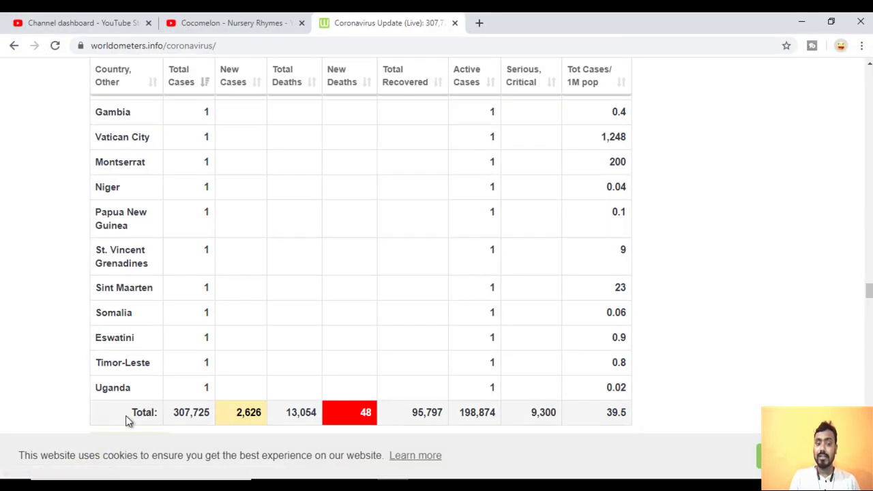
pyautogui.moveTo(125, 414); pyautogui.dragTo(269, 418)
pyautogui.doubleClick(191, 412)
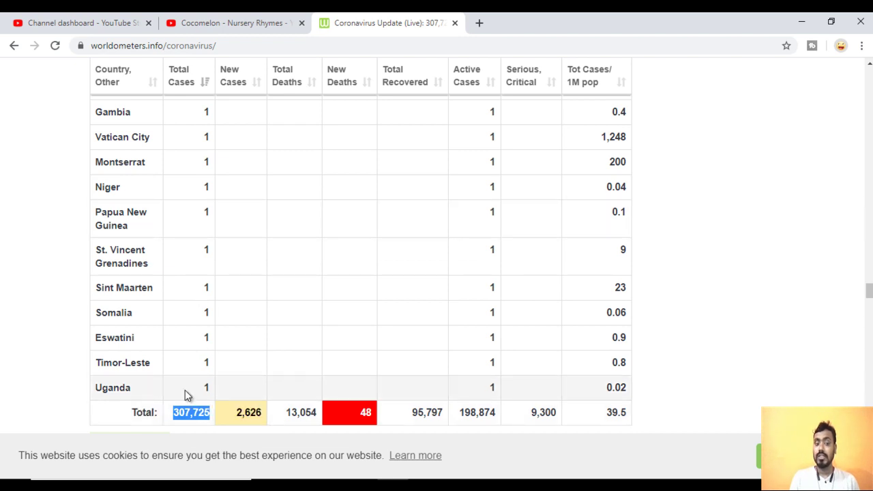
pyautogui.click(181, 418)
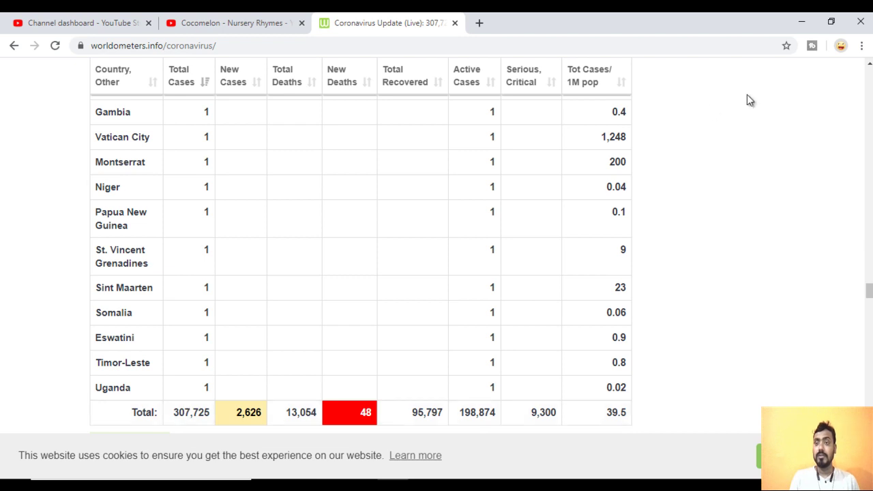
pyautogui.click(805, 21)
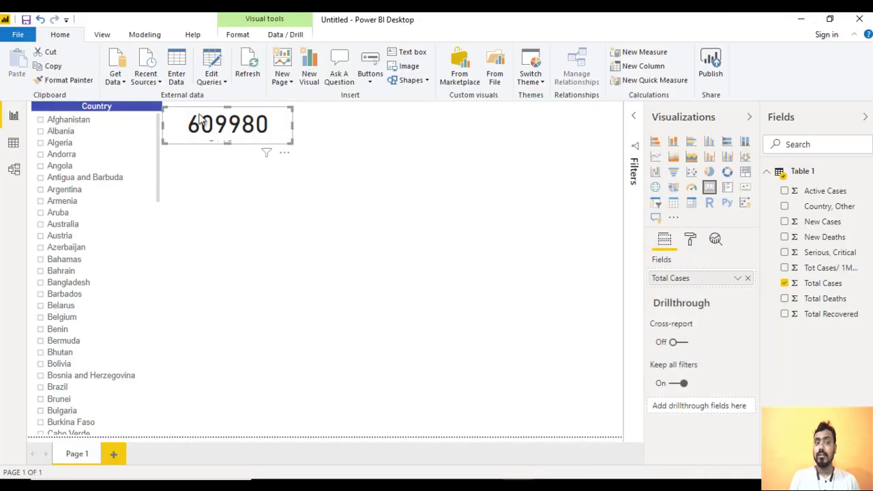
# Step: Filter the Total: row out of Table 1's Country, Other column in Power Query Editor and apply the change to the report
pyautogui.click(208, 62)
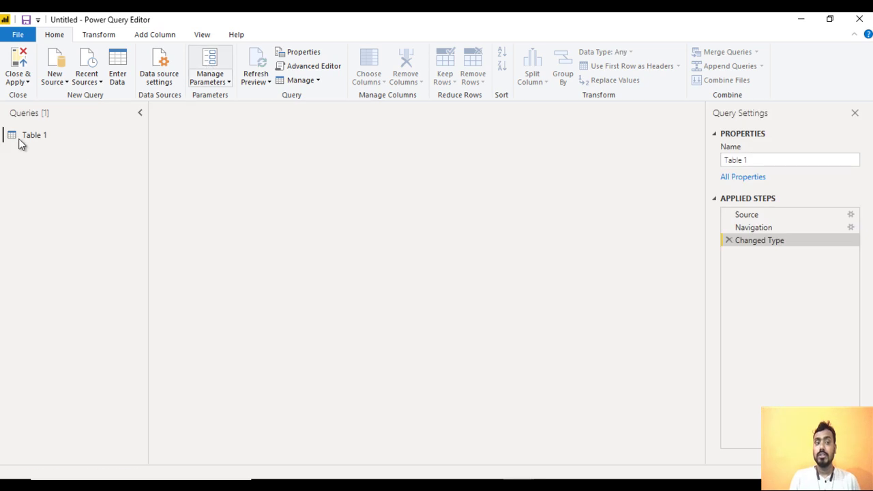
pyautogui.click(28, 136)
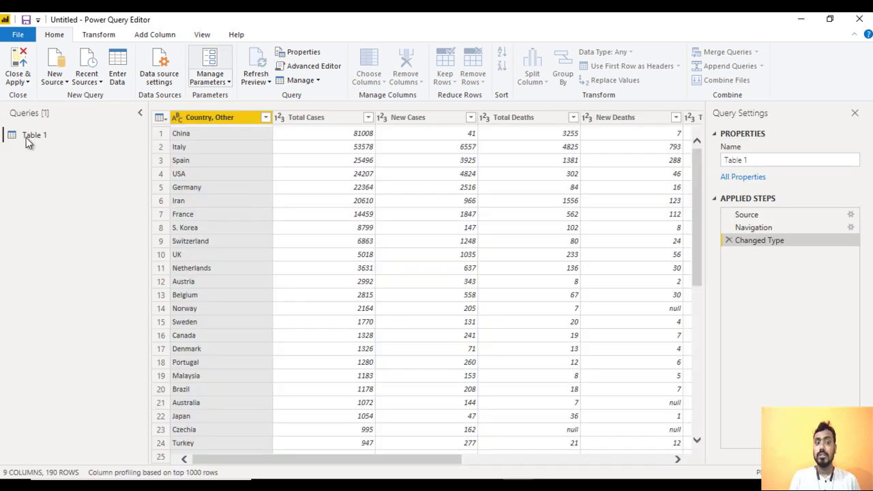
pyautogui.click(265, 119)
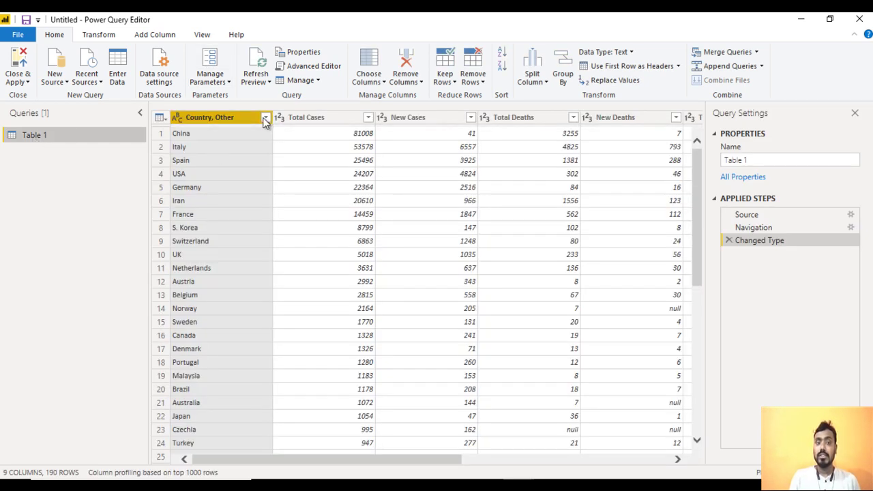
pyautogui.click(265, 120)
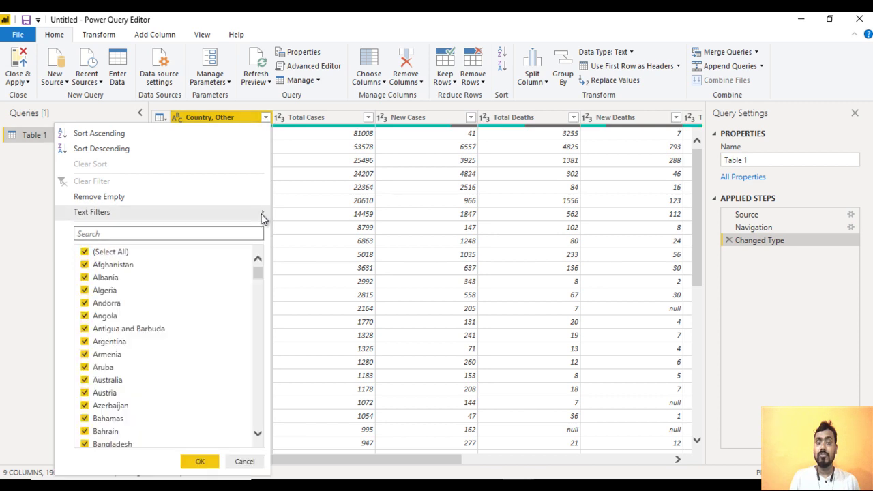
pyautogui.moveTo(258, 275); pyautogui.dragTo(254, 412)
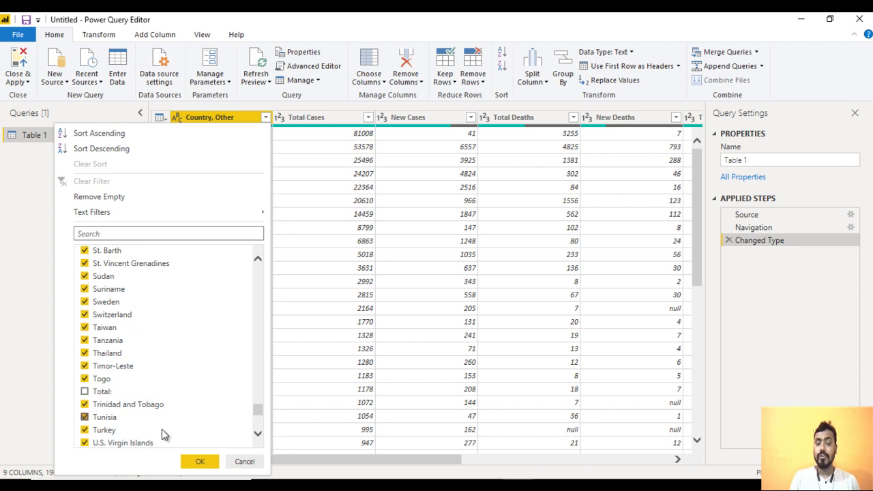
pyautogui.click(197, 462)
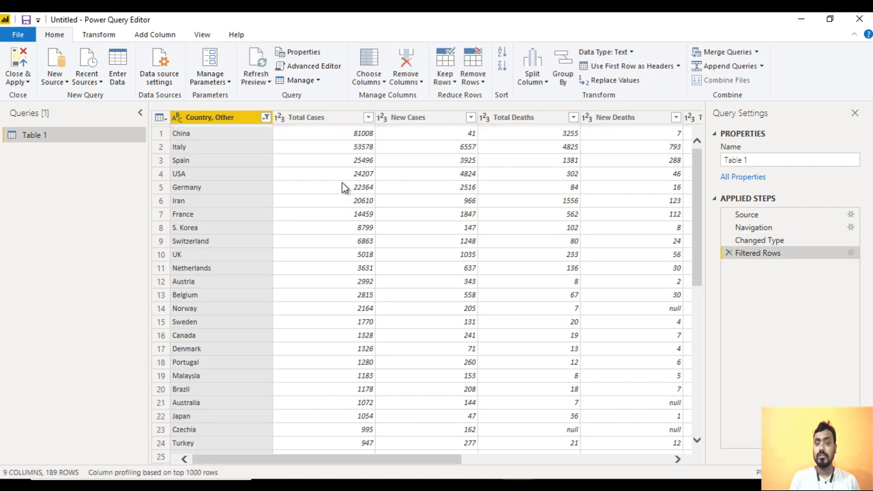
pyautogui.click(19, 63)
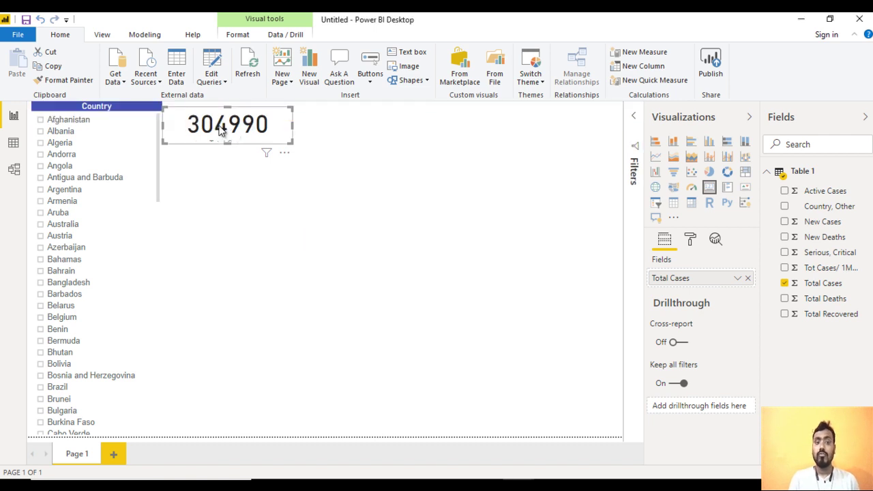
# Step: Turn on the card's title, set its text to Total Cases and center it
pyautogui.click(690, 242)
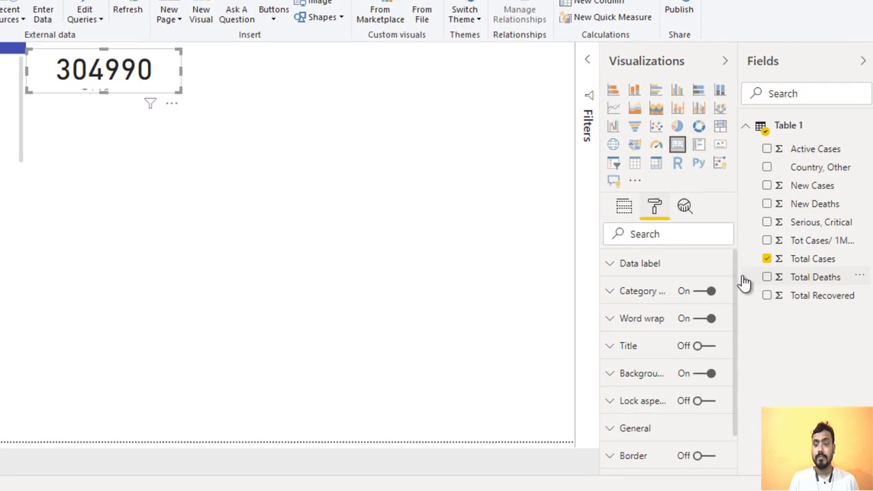
pyautogui.moveTo(735, 288); pyautogui.dragTo(733, 346)
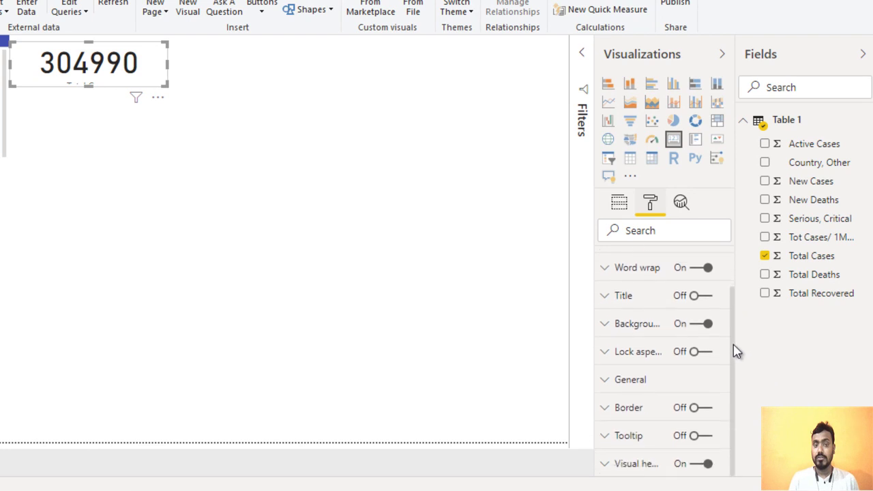
pyautogui.click(700, 296)
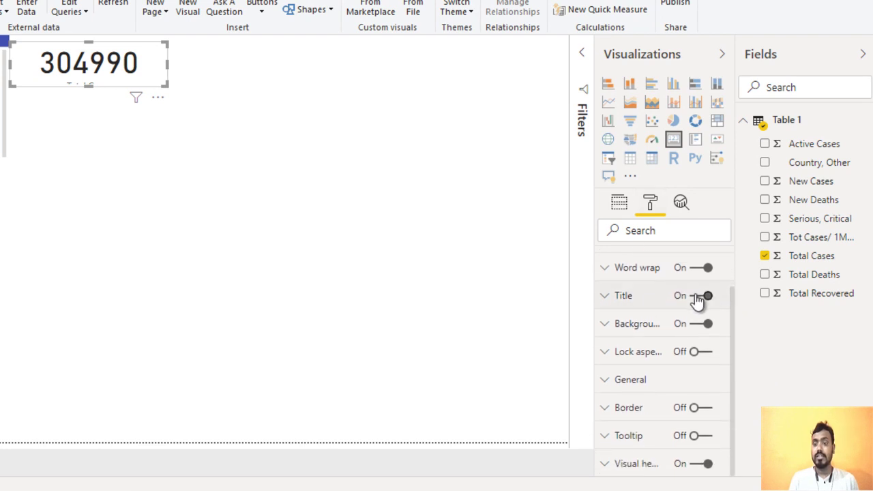
pyautogui.click(605, 302)
pyautogui.click(641, 340)
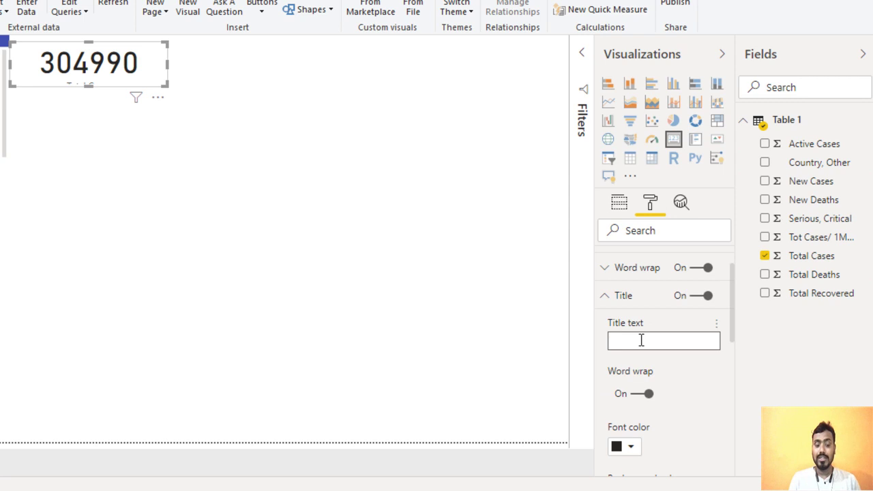
pyautogui.write('Total Cases')
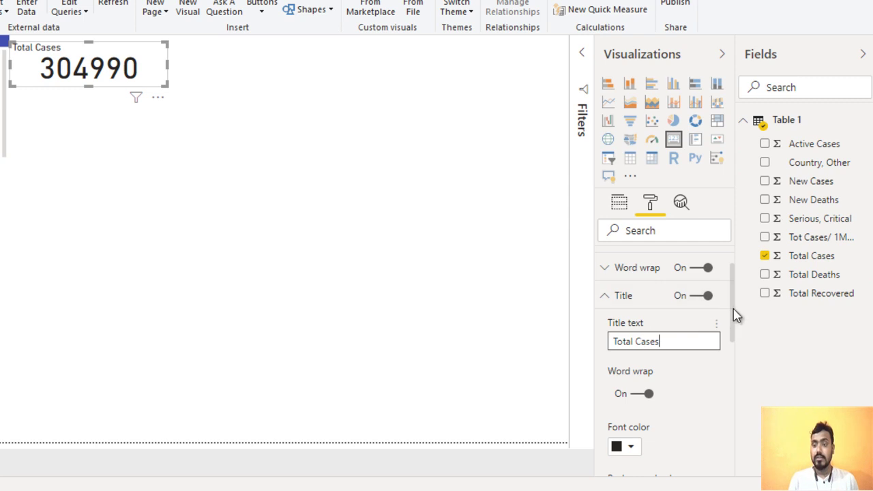
pyautogui.moveTo(735, 315); pyautogui.dragTo(735, 358)
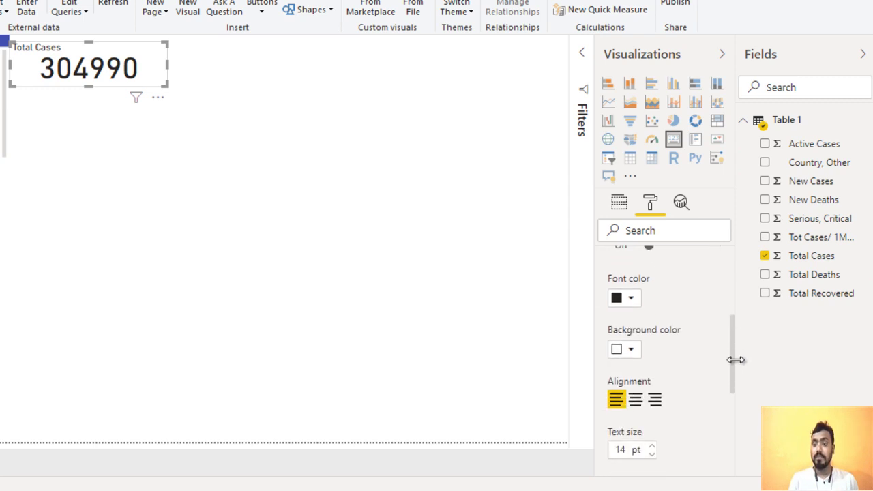
pyautogui.click(634, 401)
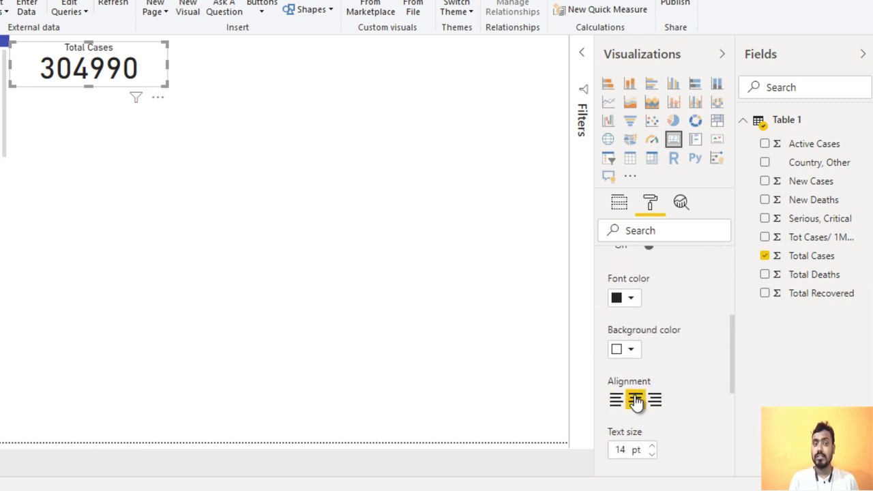
# Step: Give the Total Cases card's title a custom #ff6600 background color and a white font color
pyautogui.click(633, 350)
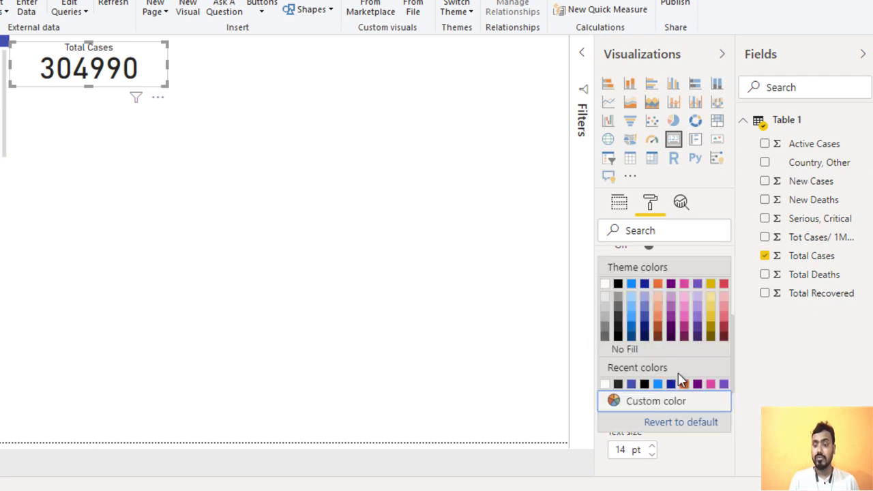
pyautogui.click(665, 403)
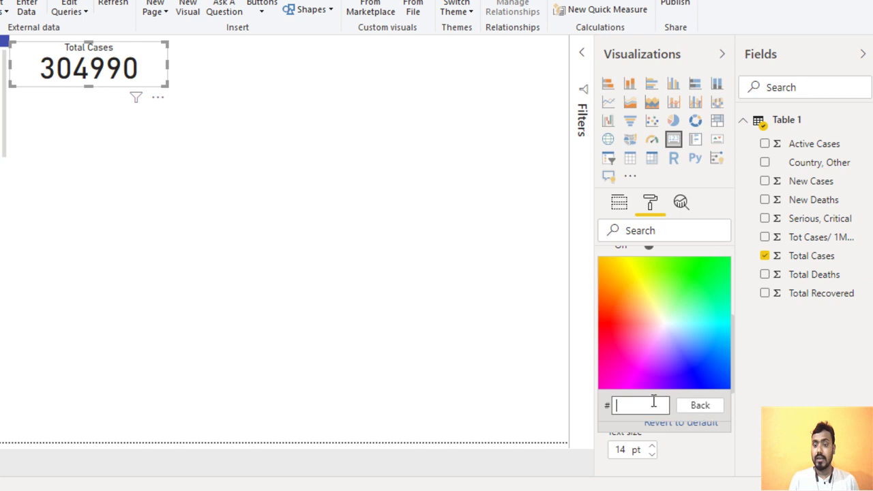
pyautogui.write('ff')
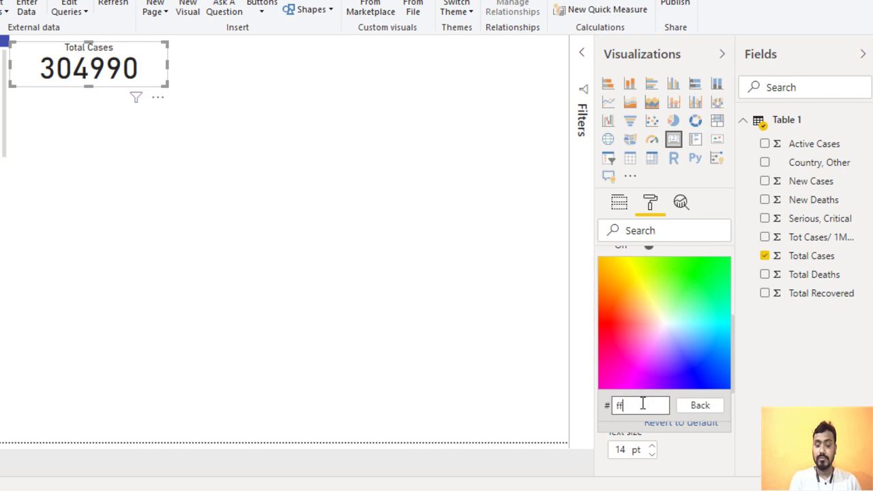
pyautogui.write('6600')
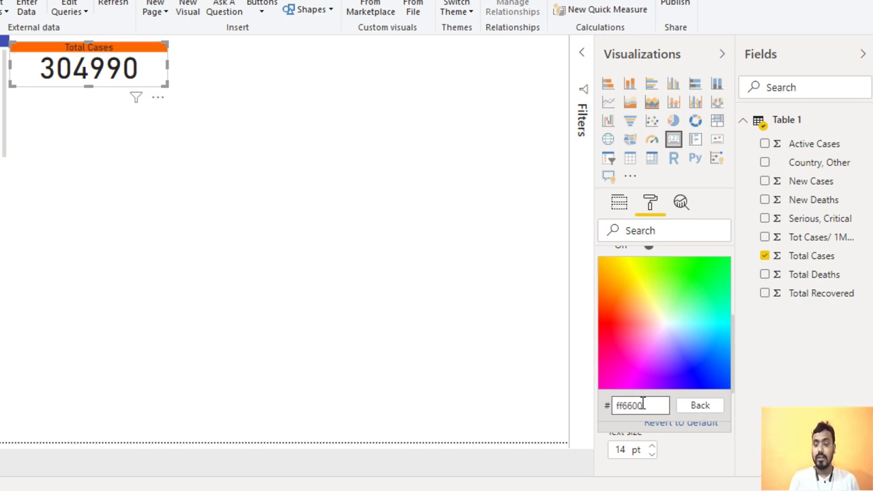
pyautogui.click(700, 406)
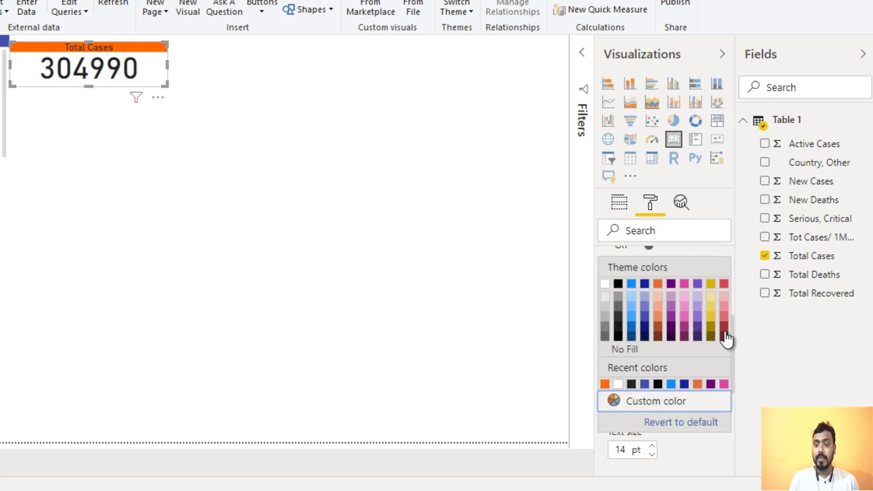
pyautogui.click(686, 454)
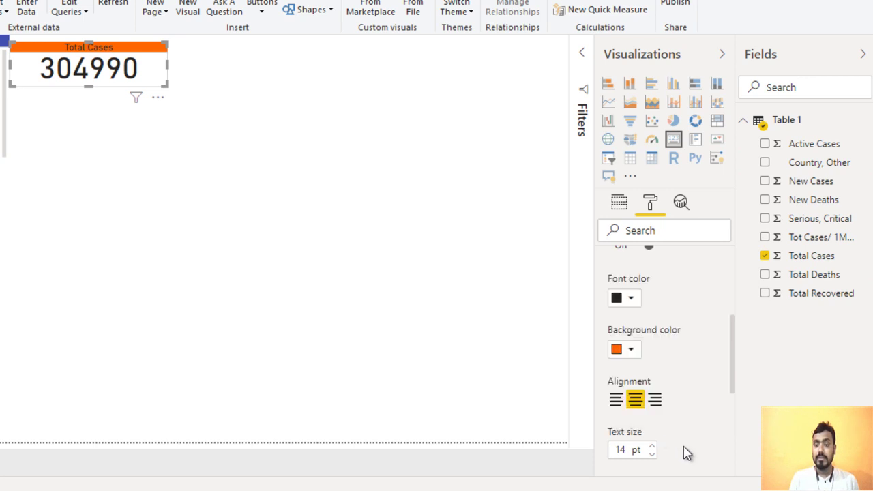
pyautogui.click(633, 300)
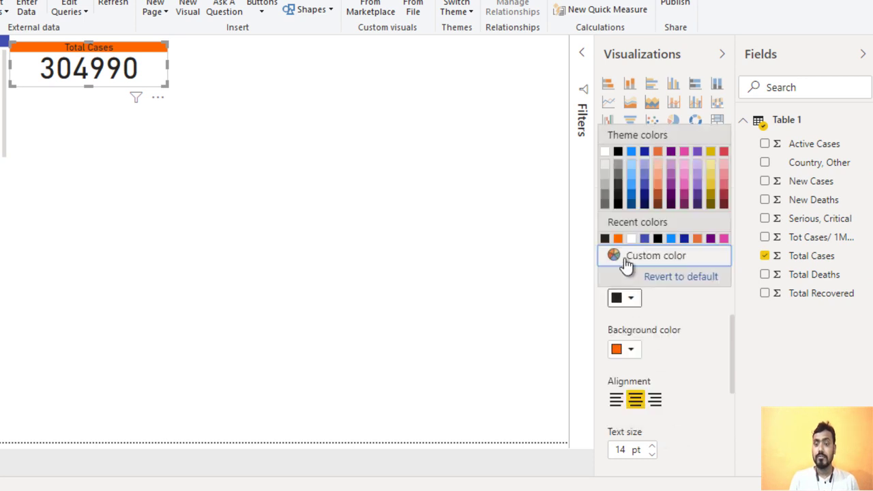
pyautogui.click(609, 152)
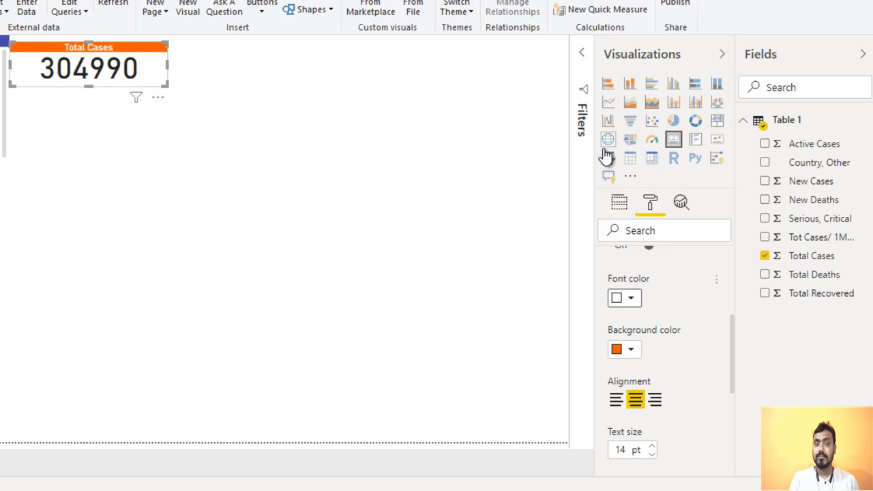
pyautogui.click(298, 169)
# Step: Turn off the Total Cases card's category label and adjust the card's height to fit the number below the title
pyautogui.click(136, 60)
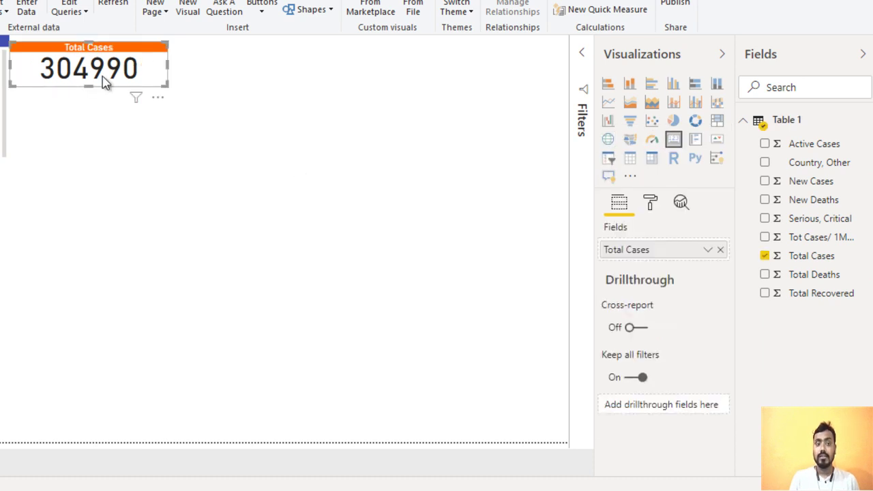
pyautogui.moveTo(88, 83); pyautogui.dragTo(88, 118)
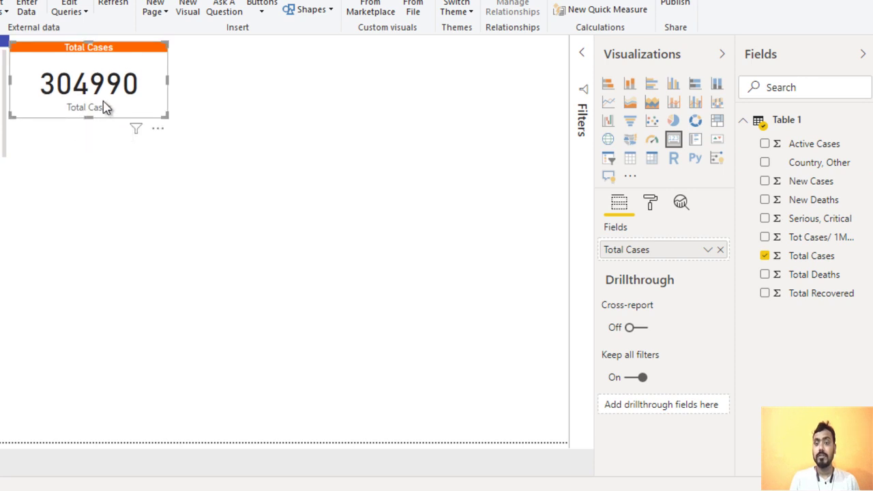
pyautogui.click(650, 208)
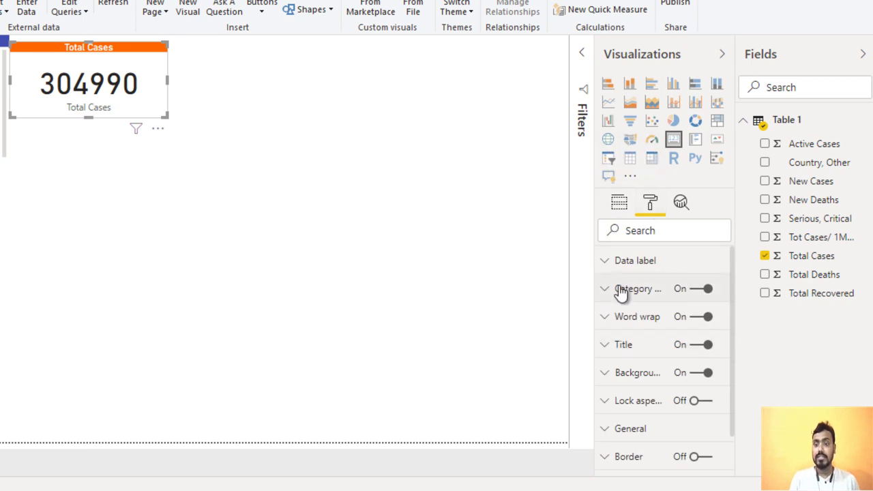
pyautogui.click(694, 289)
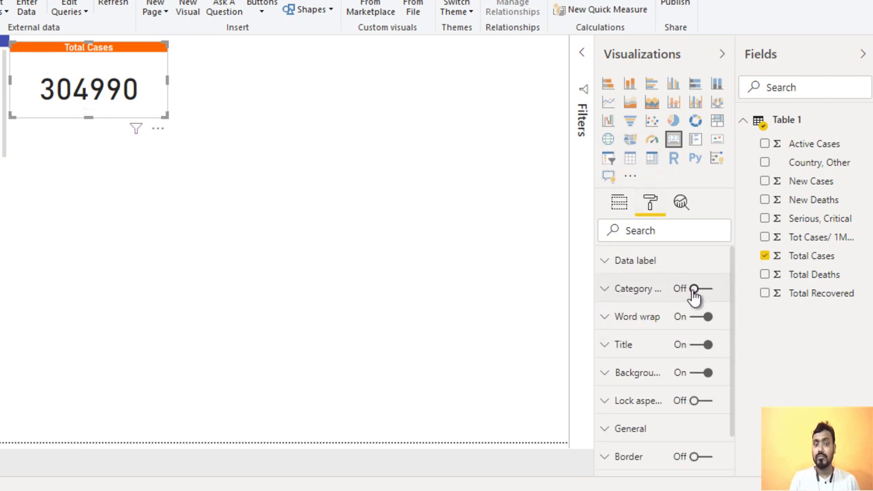
pyautogui.moveTo(86, 116); pyautogui.dragTo(90, 105)
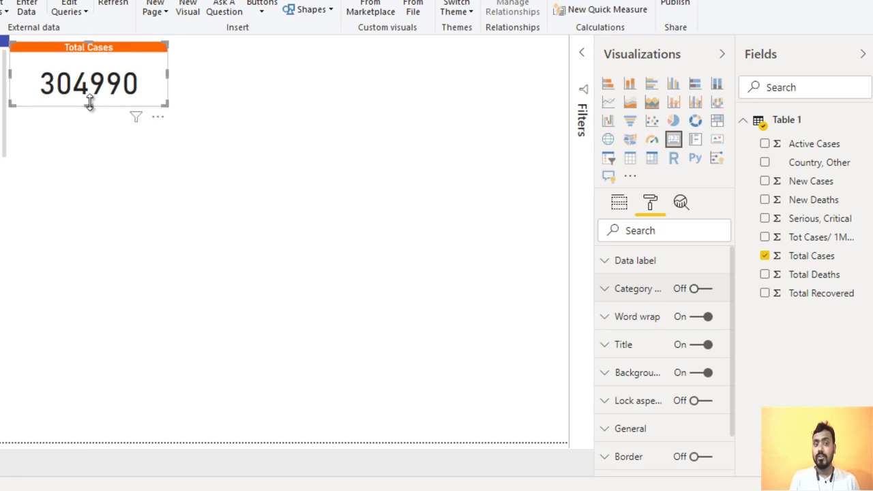
# Step: Set the Total Cases card's data label text size to 50 pt and narrow the card to fit the number
pyautogui.click(656, 261)
pyautogui.moveTo(732, 292); pyautogui.dragTo(734, 321)
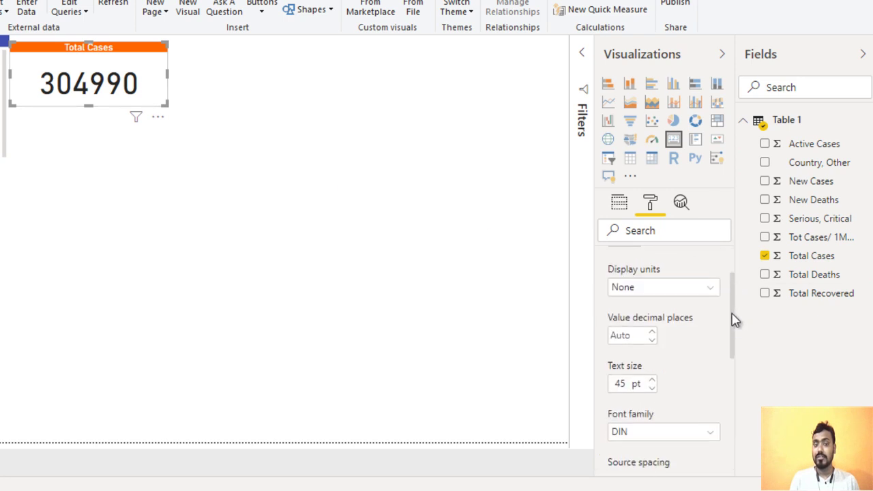
pyautogui.click(651, 372)
pyautogui.click(651, 372)
pyautogui.click(651, 371)
pyautogui.click(651, 372)
pyautogui.click(651, 372)
pyautogui.click(651, 372)
pyautogui.click(652, 379)
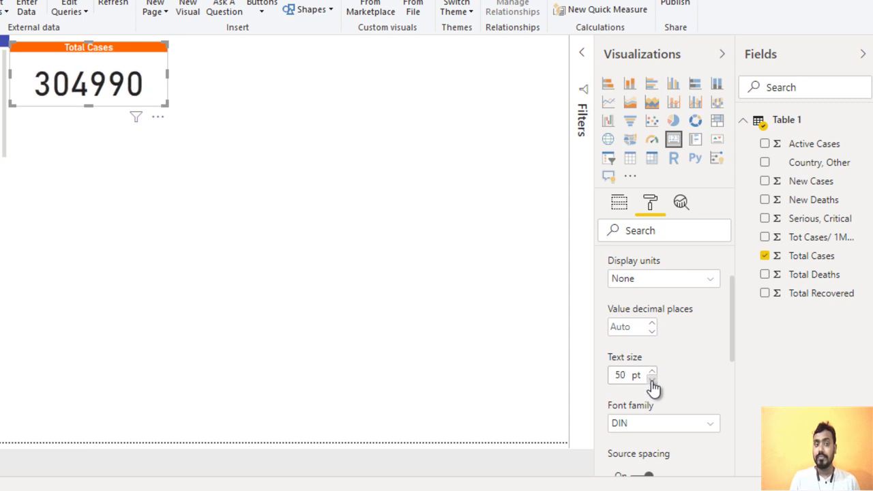
pyautogui.moveTo(167, 76); pyautogui.dragTo(141, 81)
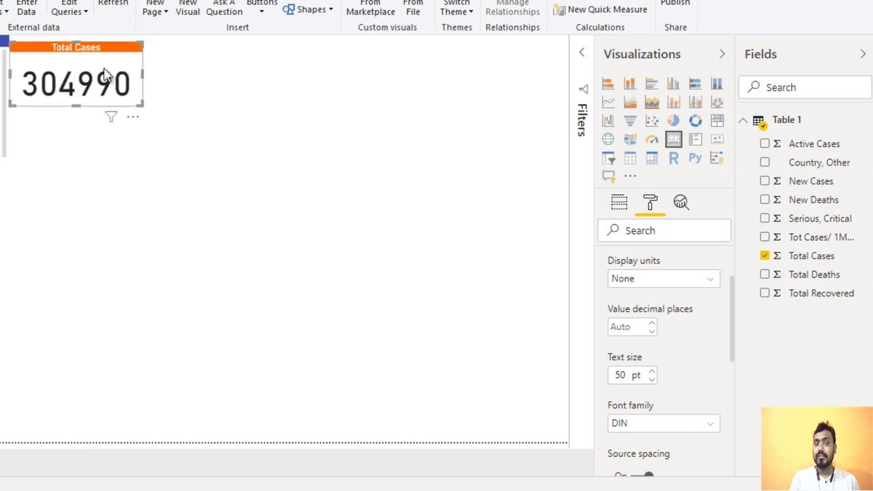
# Step: Set the Total Cases card's background to a grey theme color and raise its transparency to about half
pyautogui.moveTo(732, 304); pyautogui.dragTo(744, 266)
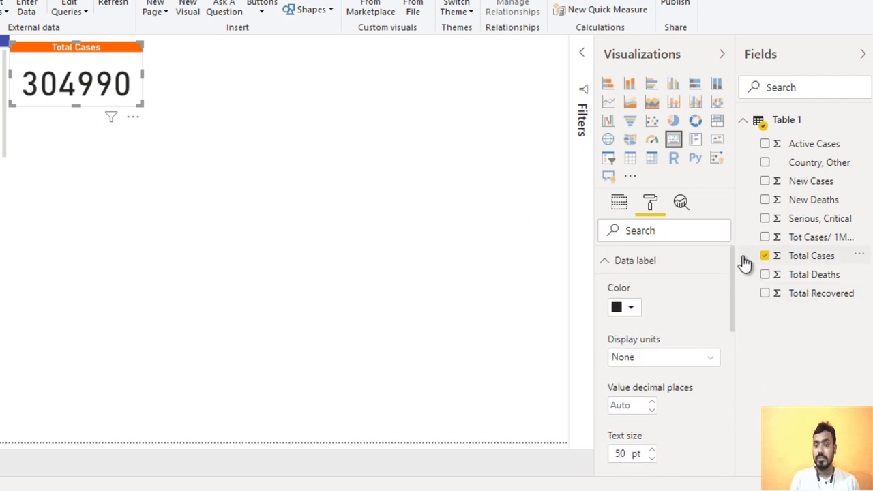
pyautogui.click(653, 265)
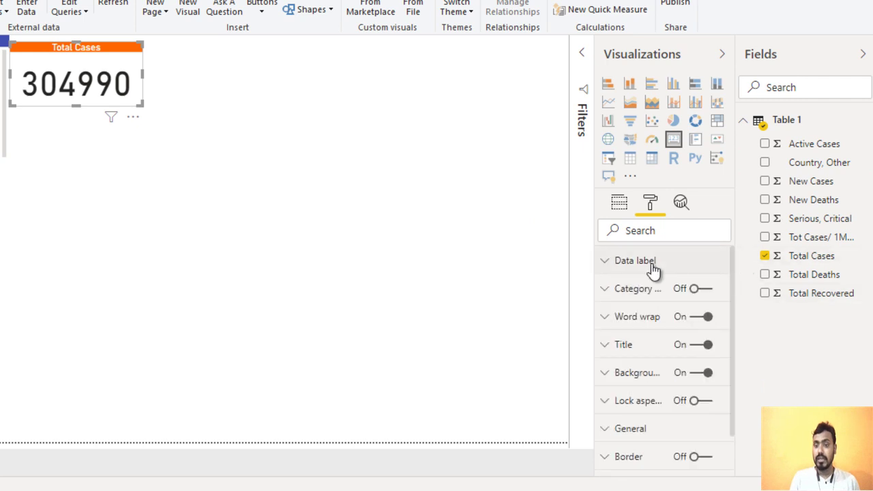
pyautogui.click(636, 374)
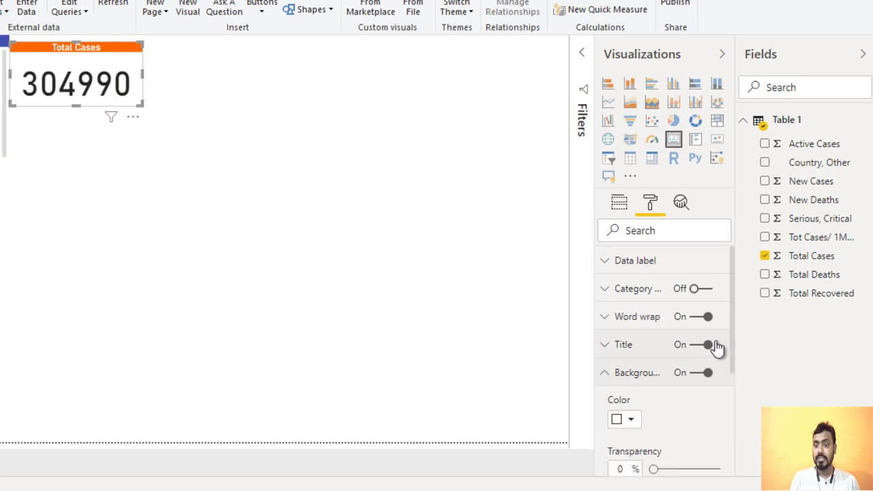
pyautogui.moveTo(731, 343); pyautogui.dragTo(664, 372)
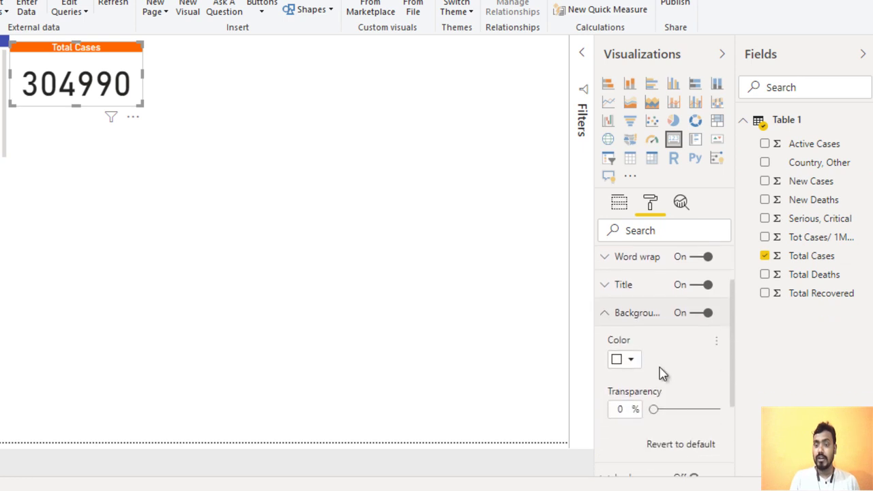
pyautogui.click(632, 362)
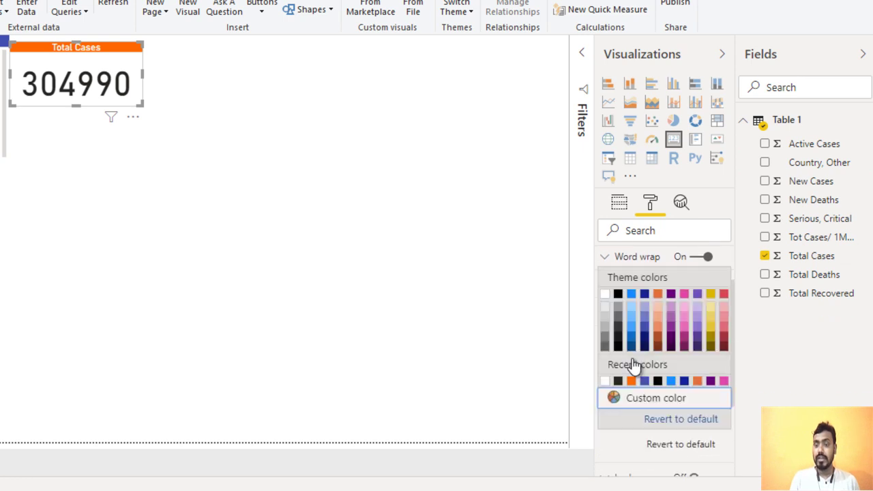
pyautogui.click(604, 317)
pyautogui.moveTo(654, 411); pyautogui.dragTo(687, 411)
pyautogui.click(226, 232)
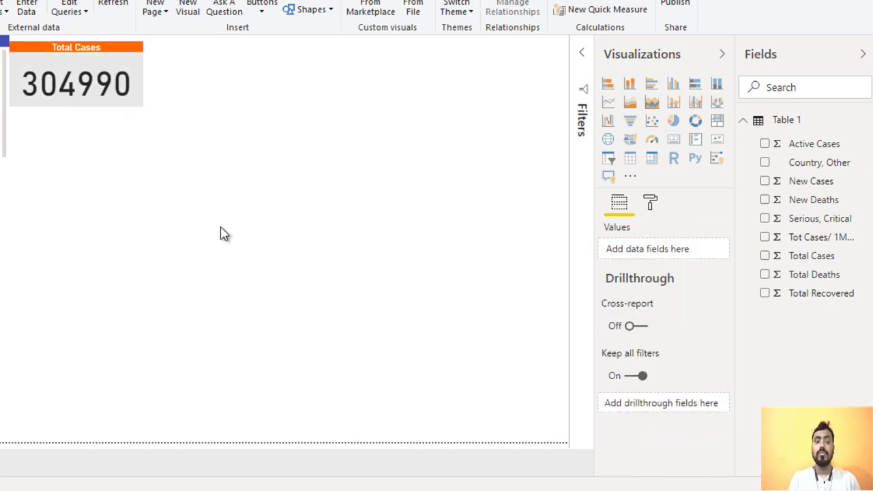
# Step: Duplicate the Total Cases card and place the copy directly to the right of the original
pyautogui.click(105, 91)
pyautogui.hotkey('ctrl', 'c')
pyautogui.hotkey('ctrl', 'v')
pyautogui.moveTo(222, 150); pyautogui.dragTo(334, 147)
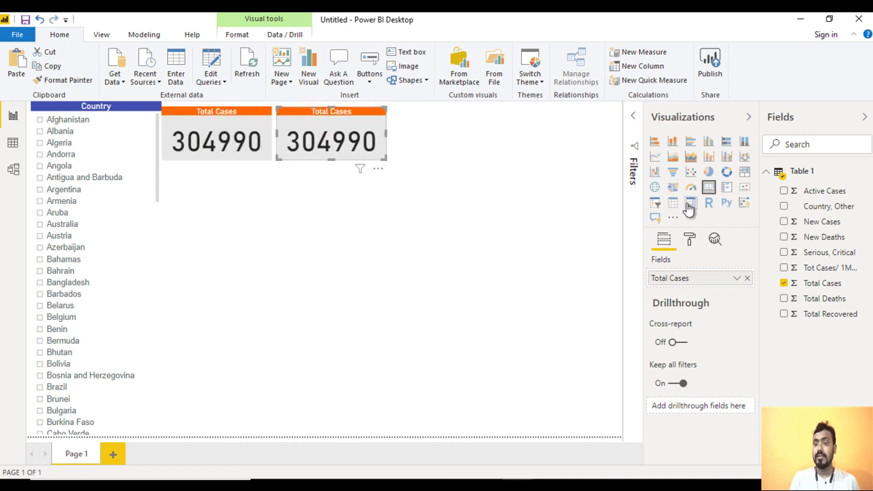
# Step: Replace the copied card's field with Active Cases and change its title text to Active Cases
pyautogui.click(837, 268)
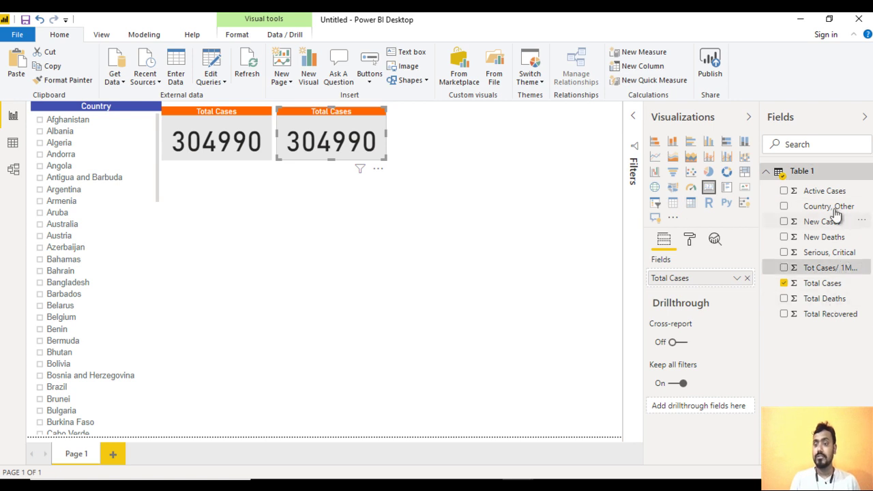
pyautogui.moveTo(833, 196); pyautogui.dragTo(713, 285)
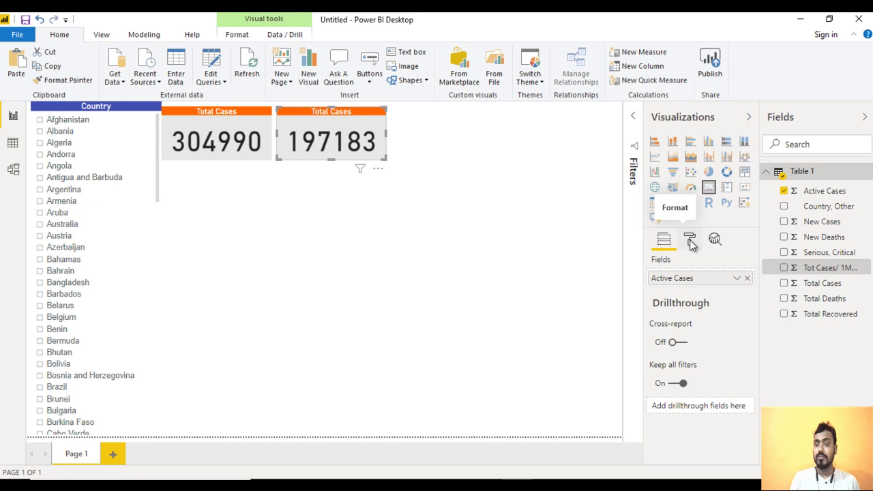
pyautogui.click(690, 244)
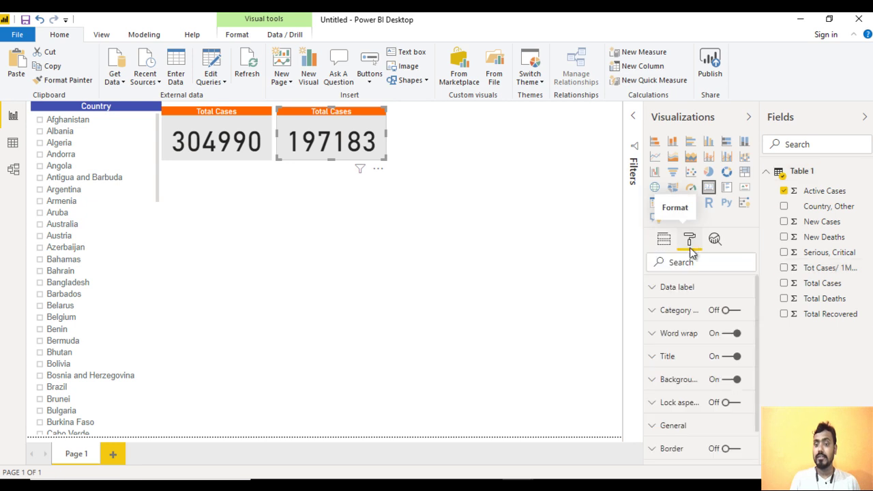
pyautogui.click(664, 362)
pyautogui.click(707, 393)
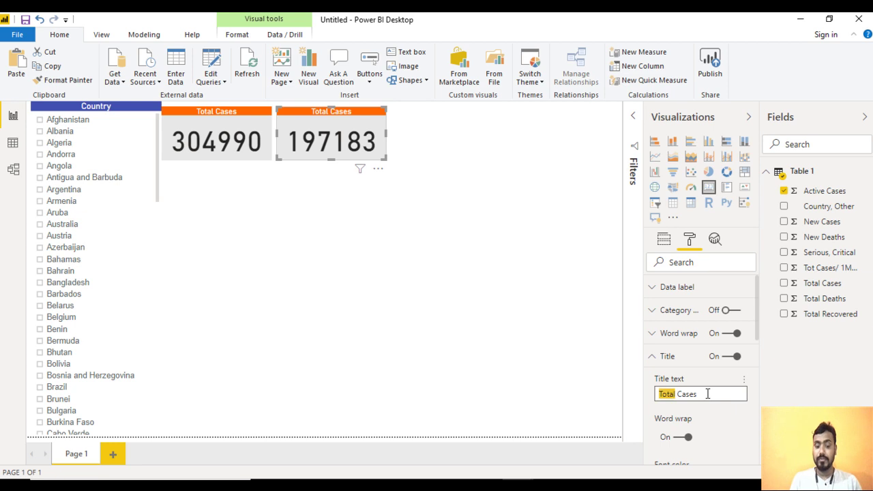
pyautogui.write('Active')
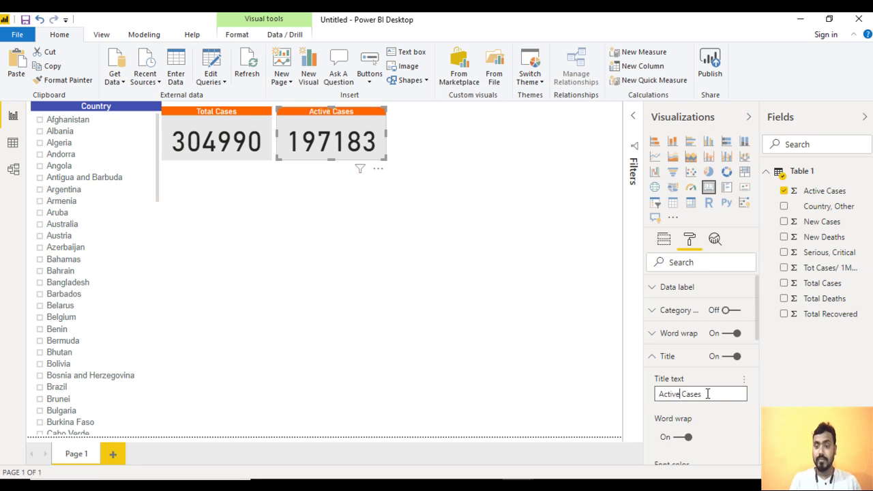
# Step: Narrow the Active Cases card to fit its number and place a duplicate of the card directly to its right
pyautogui.click(380, 247)
pyautogui.click(354, 156)
pyautogui.moveTo(386, 133); pyautogui.dragTo(376, 135)
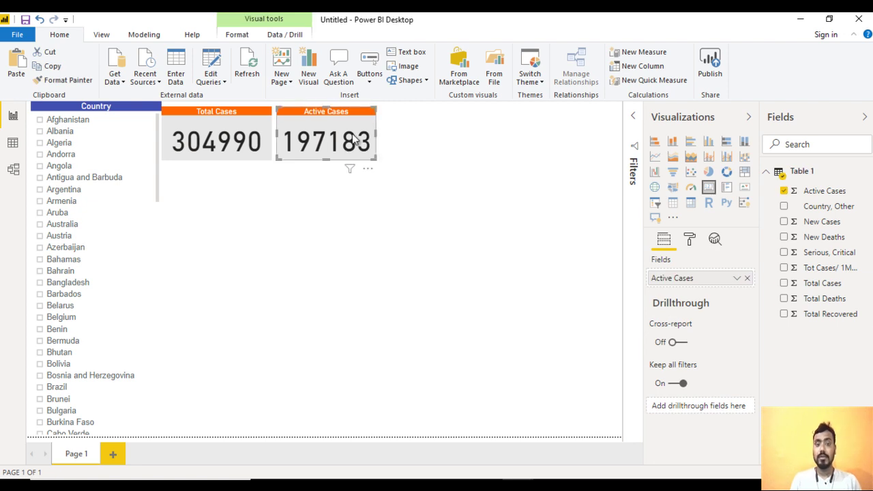
pyautogui.hotkey('ctrl', 'c')
pyautogui.hotkey('ctrl', 'v')
pyautogui.moveTo(354, 140); pyautogui.dragTo(433, 144)
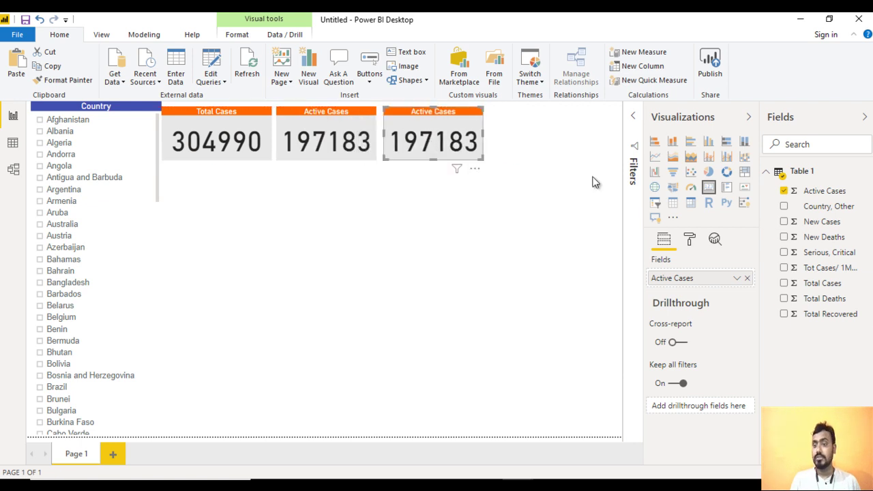
# Step: Replace the copied card's field with Total Deaths and check its aggregation options, keeping Sum
pyautogui.moveTo(828, 305); pyautogui.dragTo(711, 287)
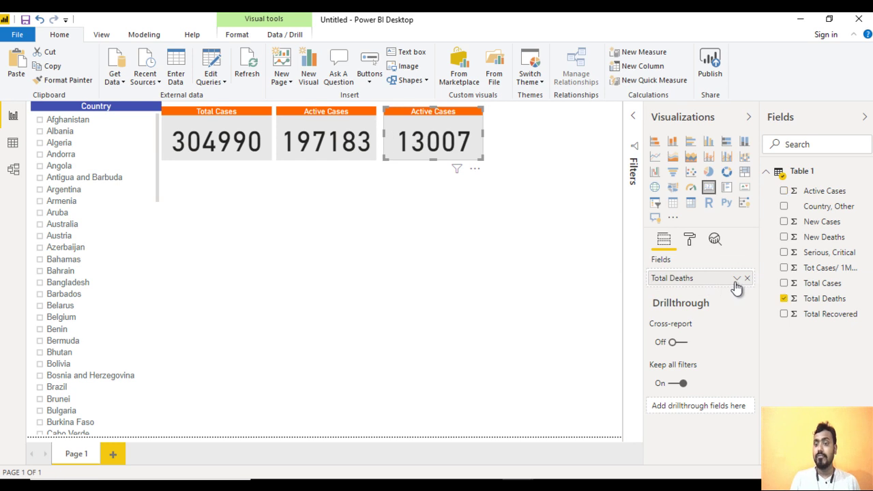
pyautogui.click(744, 279)
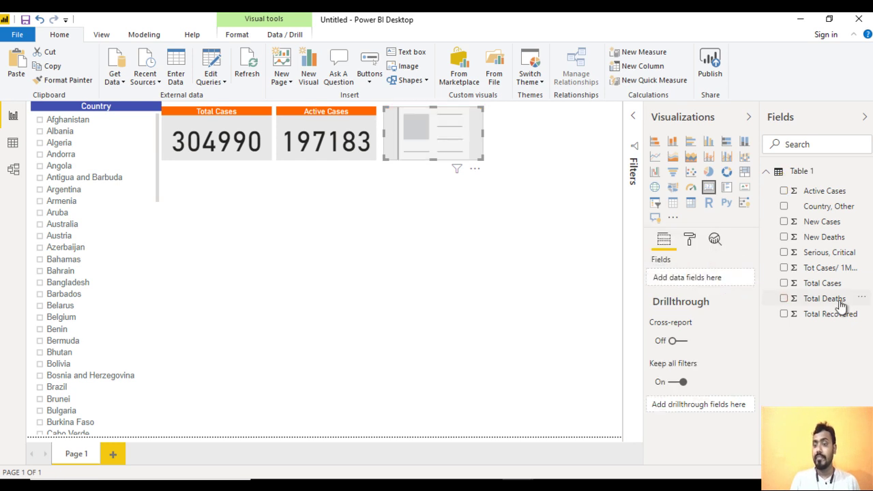
pyautogui.moveTo(832, 306); pyautogui.dragTo(721, 283)
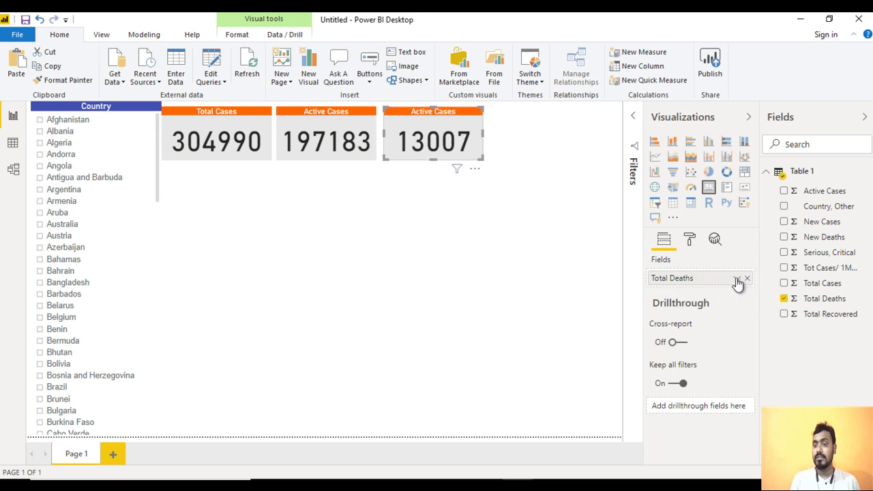
pyautogui.click(739, 281)
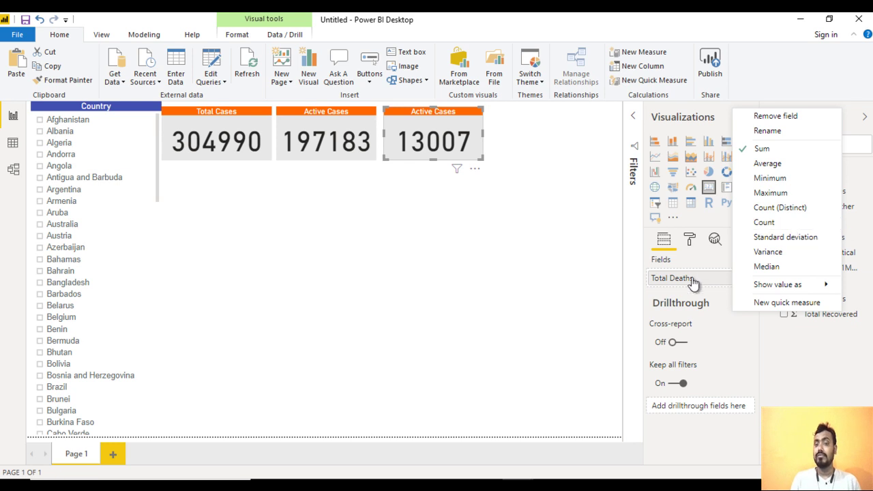
pyautogui.click(406, 227)
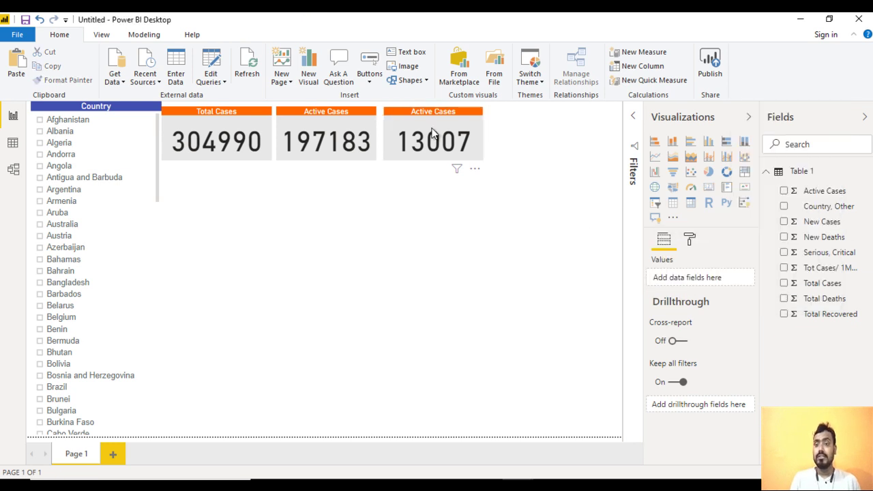
# Step: Change the title text of the Total Deaths card to Death
pyautogui.click(433, 133)
pyautogui.click(690, 239)
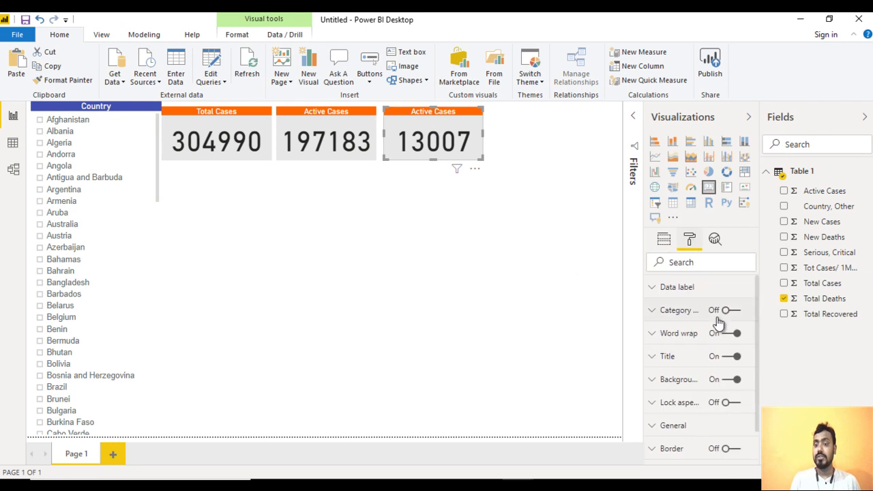
pyautogui.click(667, 356)
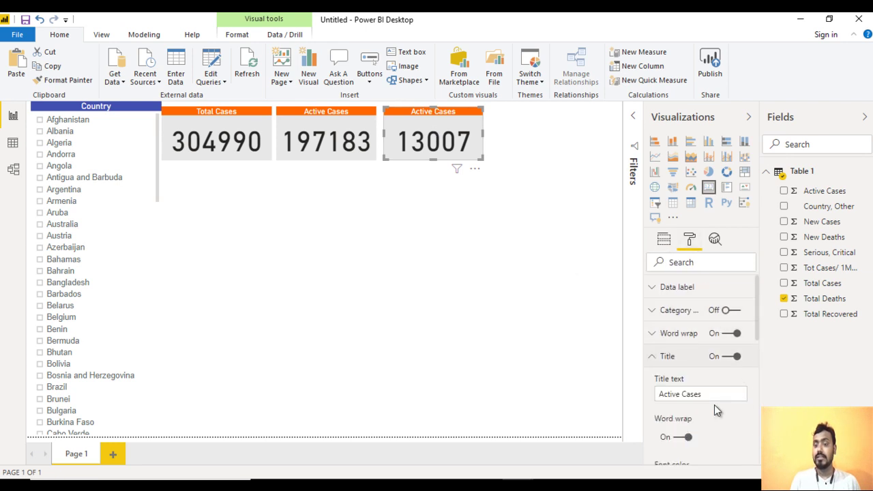
pyautogui.moveTo(709, 396); pyautogui.dragTo(603, 390)
pyautogui.write('Death')
# Step: Duplicate the Death card and place the copy directly to the right of the original
pyautogui.click(446, 147)
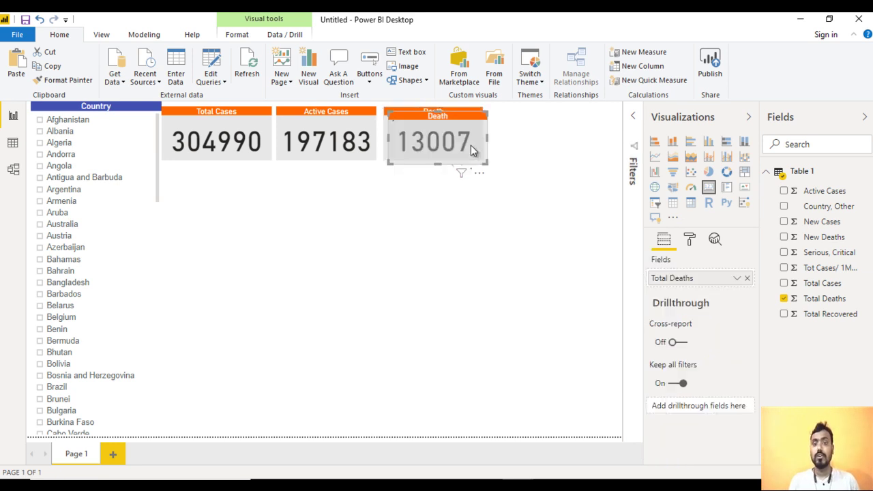
pyautogui.hotkey('ctrl', 'c')
pyautogui.hotkey('ctrl', 'v')
pyautogui.moveTo(477, 150); pyautogui.dragTo(529, 148)
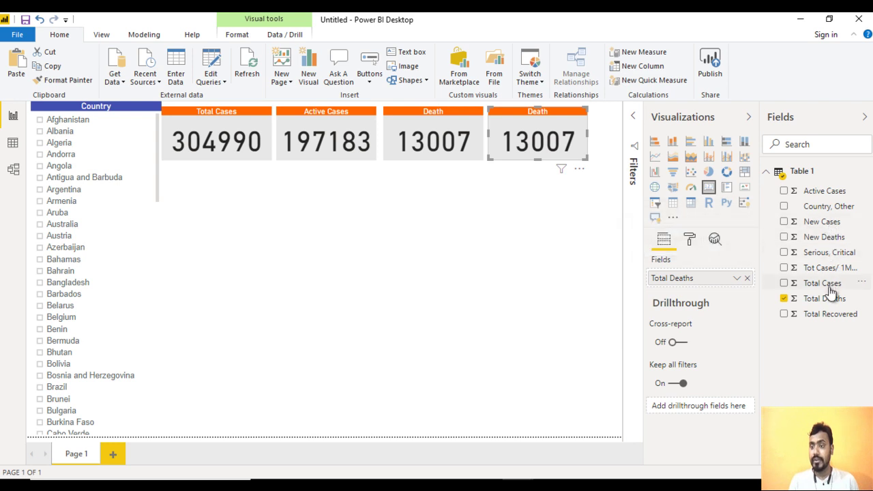
# Step: Replace the copied Death card's field with Total Recovered and change its title text to Total Recovered
pyautogui.moveTo(823, 316); pyautogui.dragTo(709, 290)
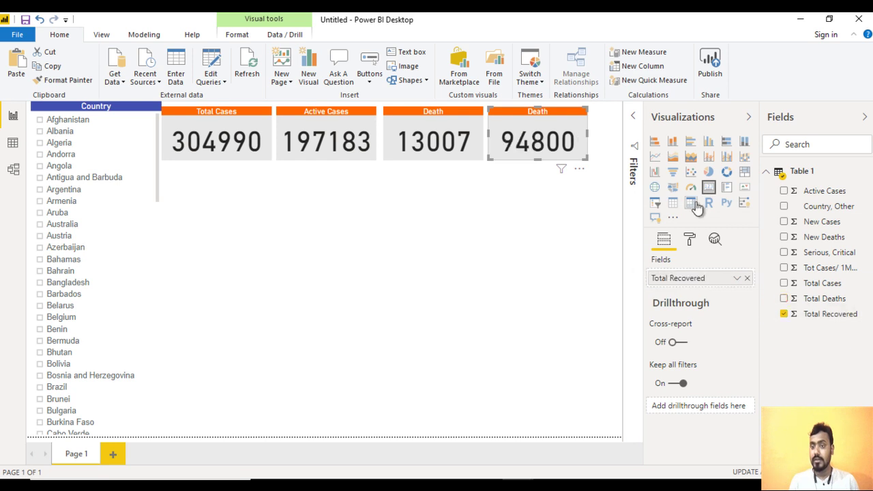
pyautogui.click(690, 240)
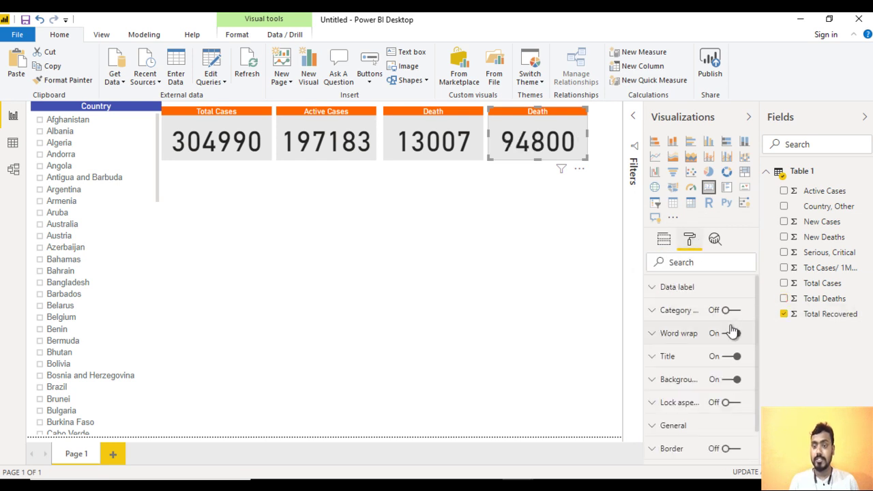
pyautogui.click(667, 359)
pyautogui.moveTo(703, 394); pyautogui.dragTo(666, 395)
pyautogui.write('Total R')
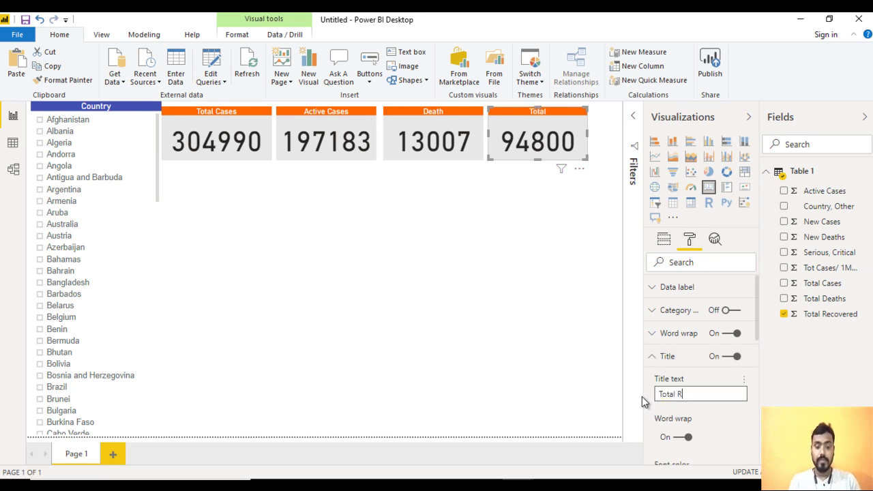
pyautogui.write('ecovered')
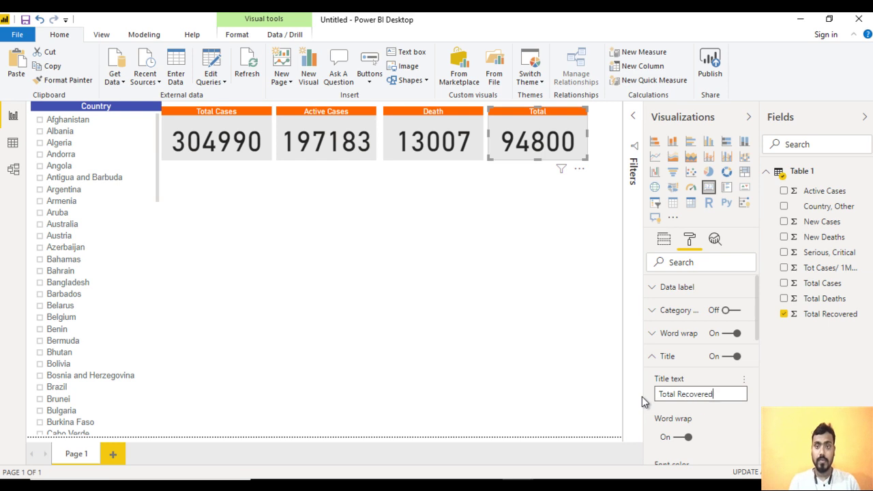
pyautogui.click(503, 324)
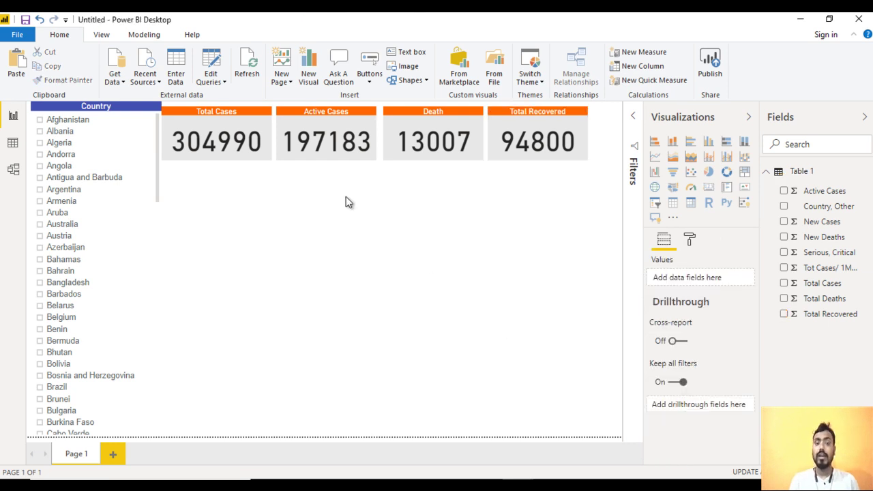
# Step: Tighten the card row by narrowing the Total Cases, Death and Total Recovered cards, and add a copy of Total Recovered at its end
pyautogui.click(212, 132)
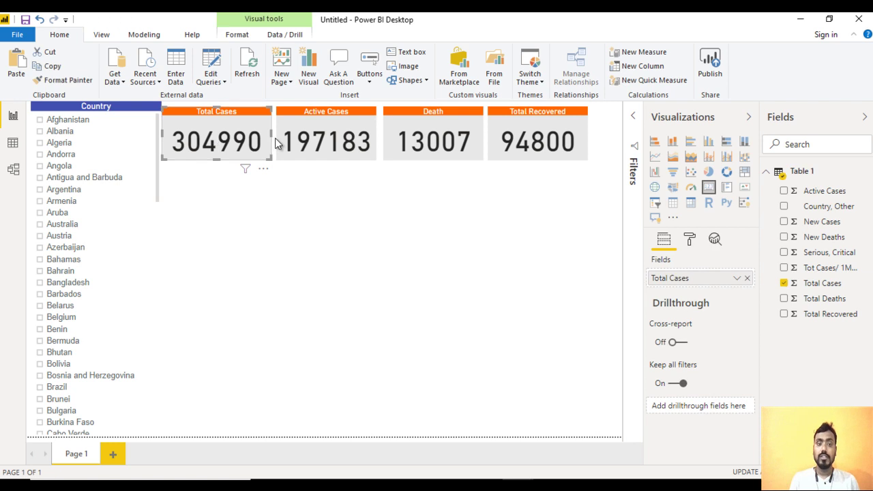
pyautogui.moveTo(271, 135); pyautogui.dragTo(260, 135)
pyautogui.click(328, 142)
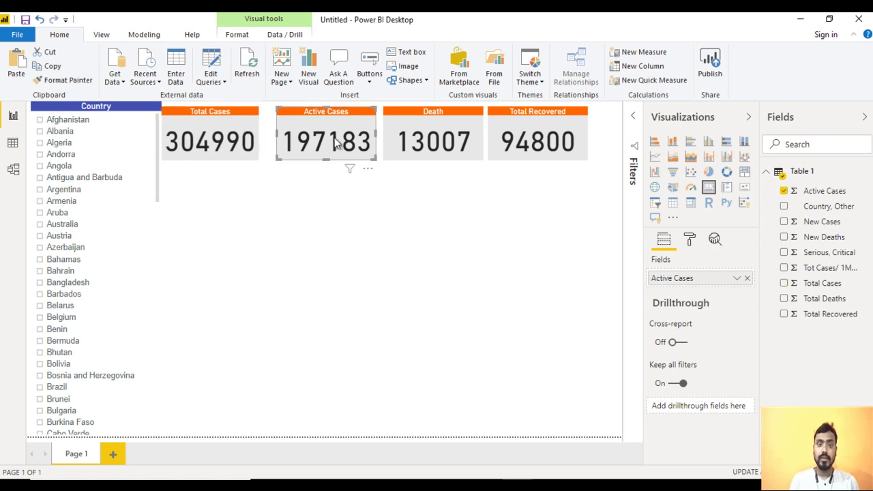
pyautogui.moveTo(375, 133); pyautogui.dragTo(334, 134)
pyautogui.click(440, 138)
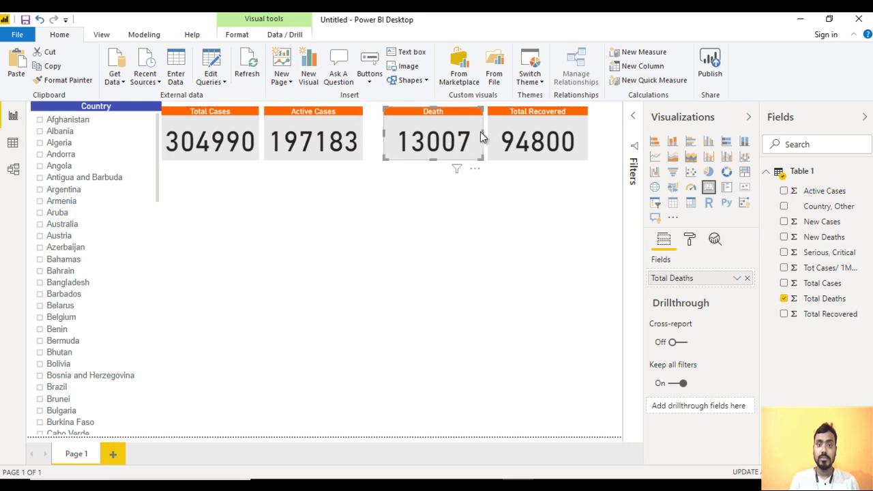
pyautogui.moveTo(483, 132); pyautogui.dragTo(425, 134)
pyautogui.click(523, 130)
pyautogui.moveTo(587, 133); pyautogui.dragTo(573, 134)
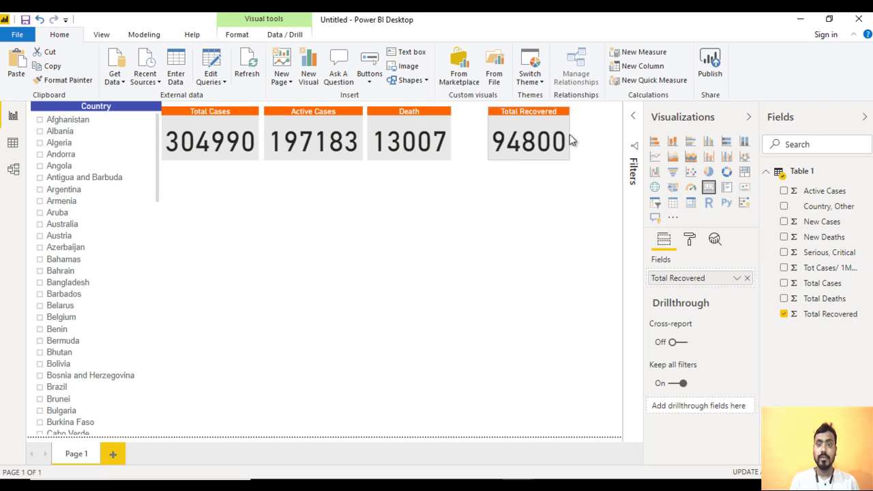
pyautogui.moveTo(549, 139); pyautogui.dragTo(576, 143)
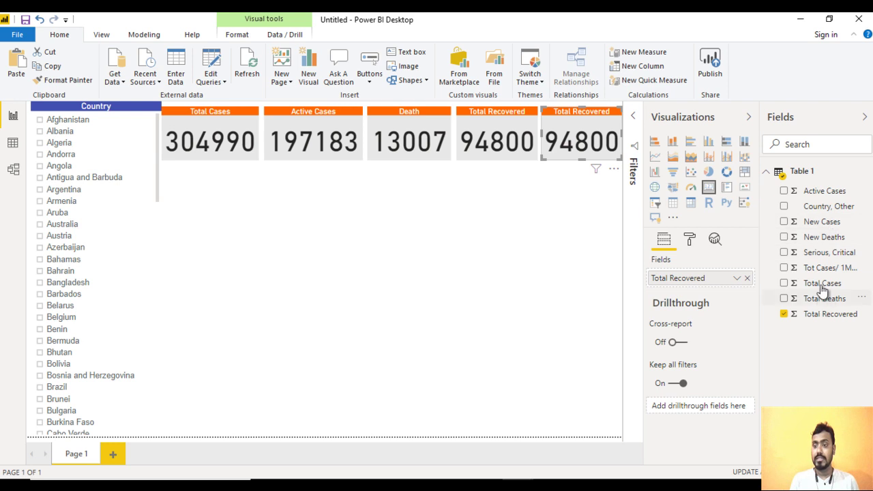
# Step: Replace the copied Total Recovered card's field with Serious, Critical and change its title text to Serious Cases
pyautogui.moveTo(832, 258); pyautogui.dragTo(711, 279)
pyautogui.click(695, 244)
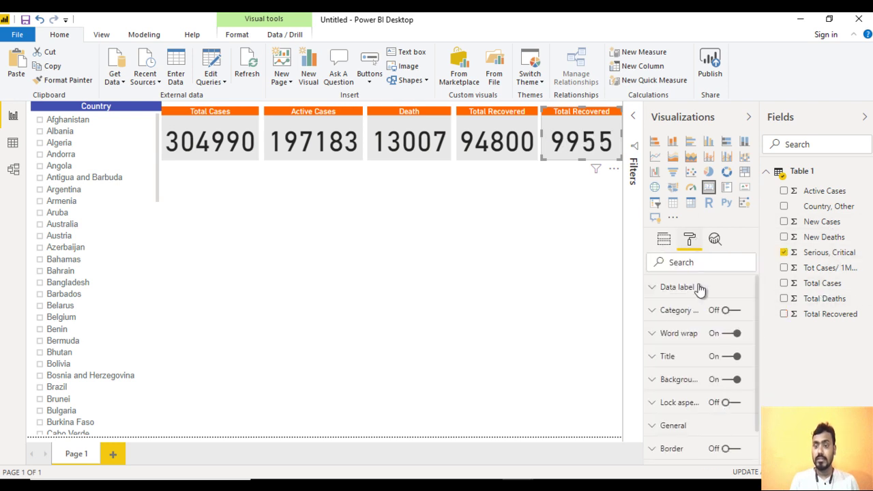
pyautogui.click(675, 357)
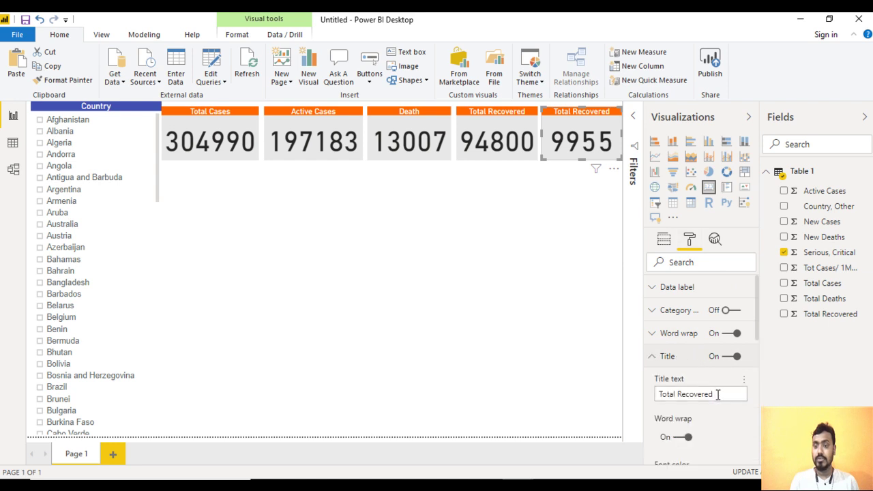
pyautogui.moveTo(717, 394); pyautogui.dragTo(641, 393)
pyautogui.press('BackSpace')
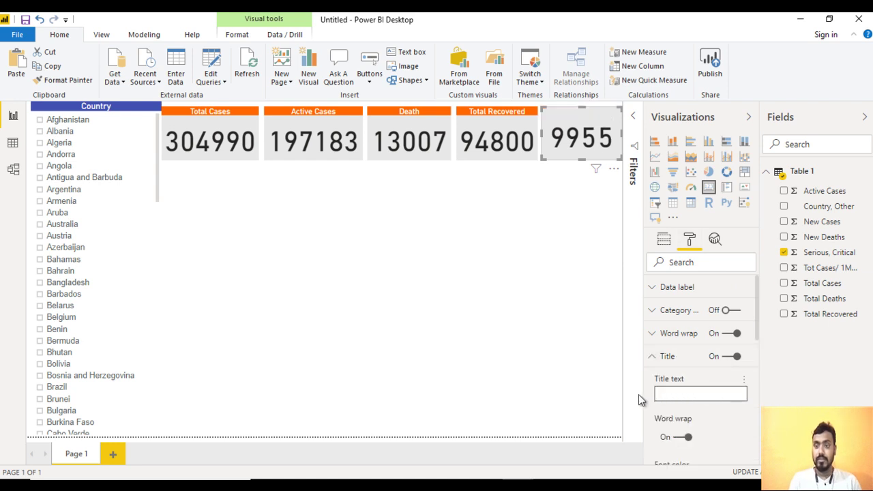
pyautogui.write('Ser')
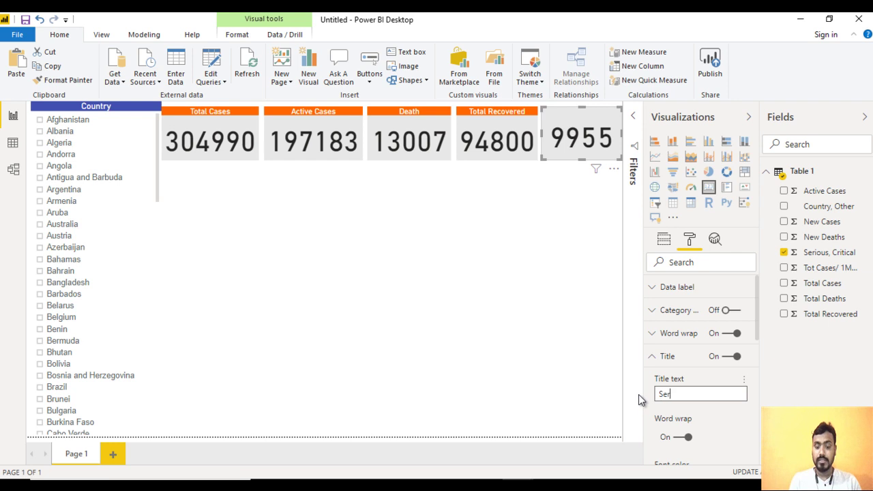
pyautogui.write('ious')
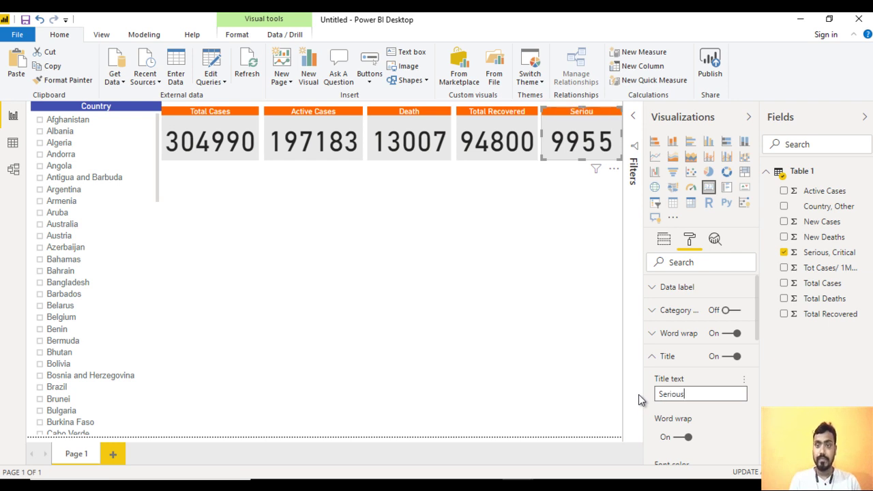
pyautogui.write(' Cases')
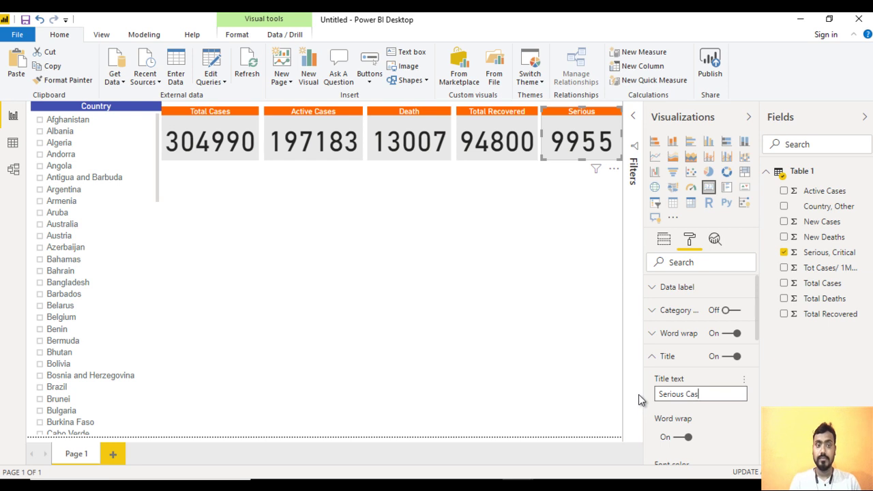
pyautogui.click(407, 280)
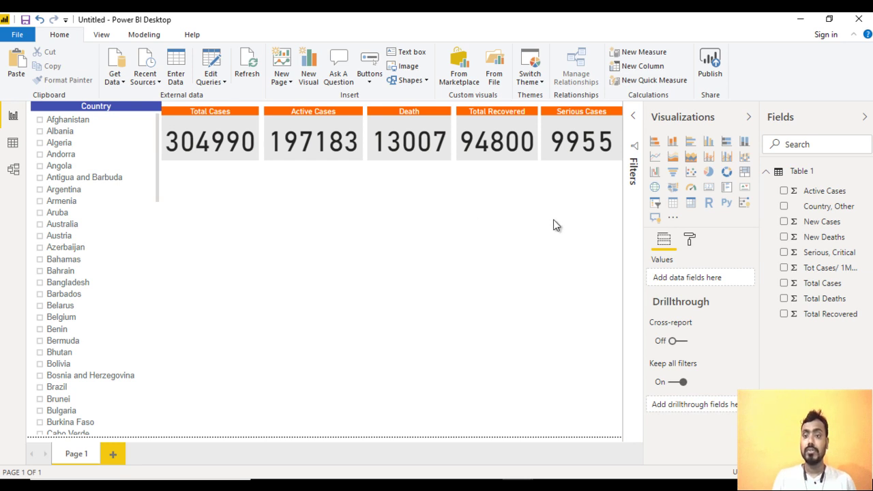
# Step: Insert a donut chart directly below the Total Cases card and widen it to reach under the Active Cases card
pyautogui.click(727, 173)
pyautogui.moveTo(209, 434); pyautogui.dragTo(225, 293)
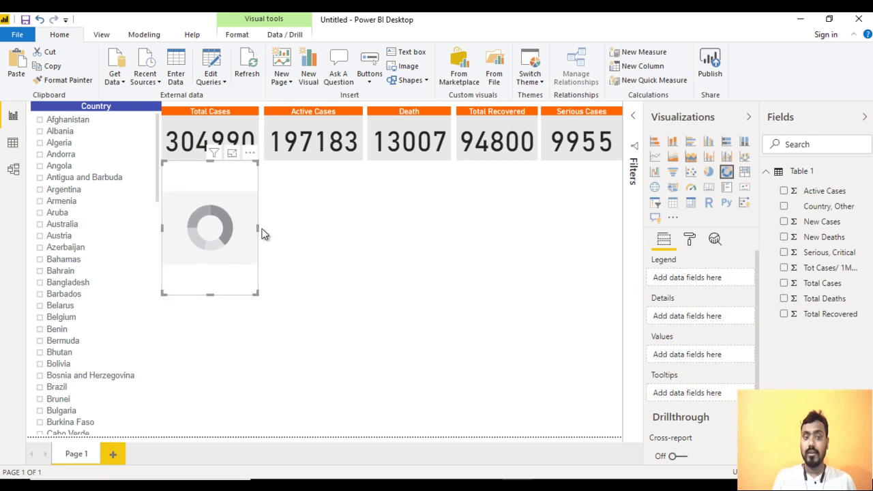
pyautogui.moveTo(258, 225); pyautogui.dragTo(340, 211)
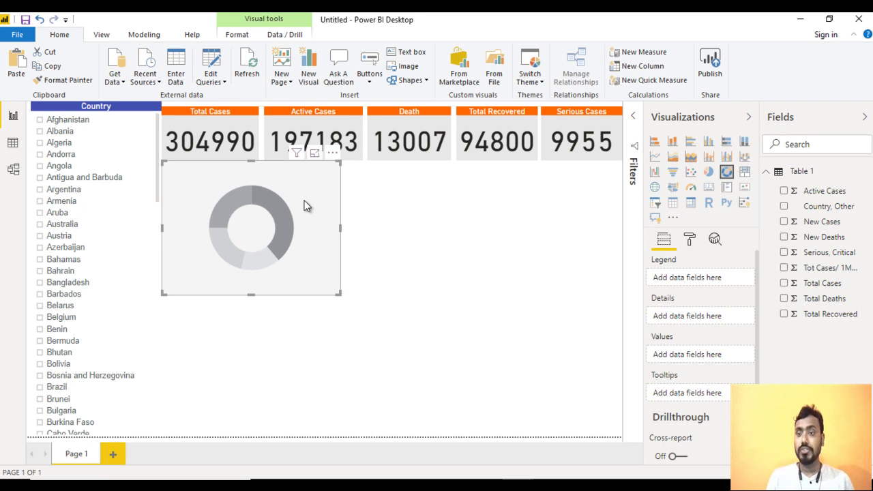
# Step: Add Active Cases, Total Deaths and Total Recovered as the donut chart's values
pyautogui.moveTo(829, 196); pyautogui.dragTo(712, 360)
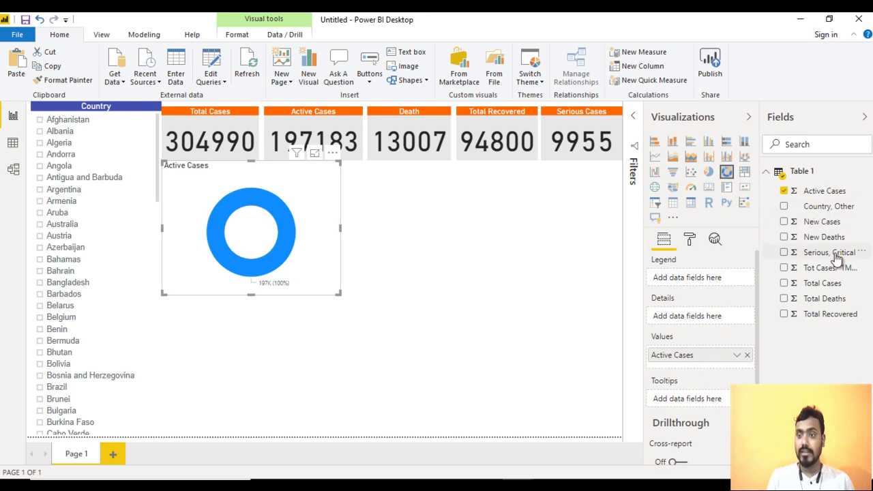
pyautogui.moveTo(838, 298); pyautogui.dragTo(725, 362)
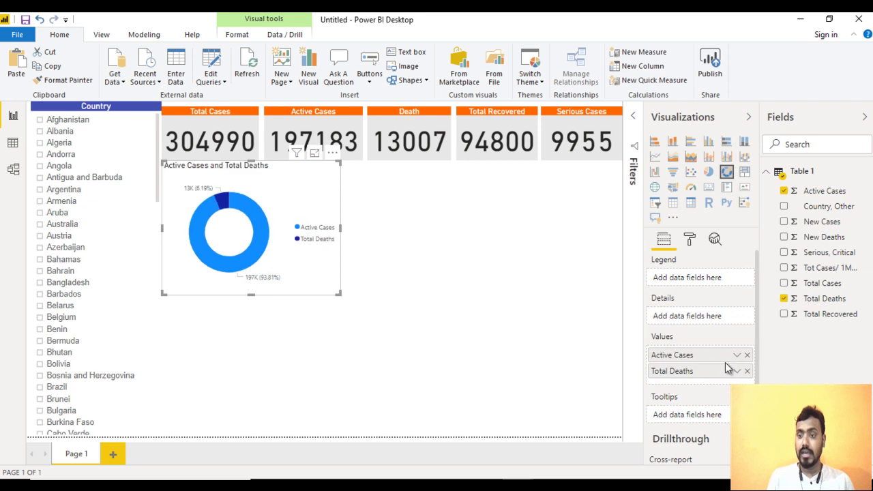
pyautogui.moveTo(825, 319); pyautogui.dragTo(711, 386)
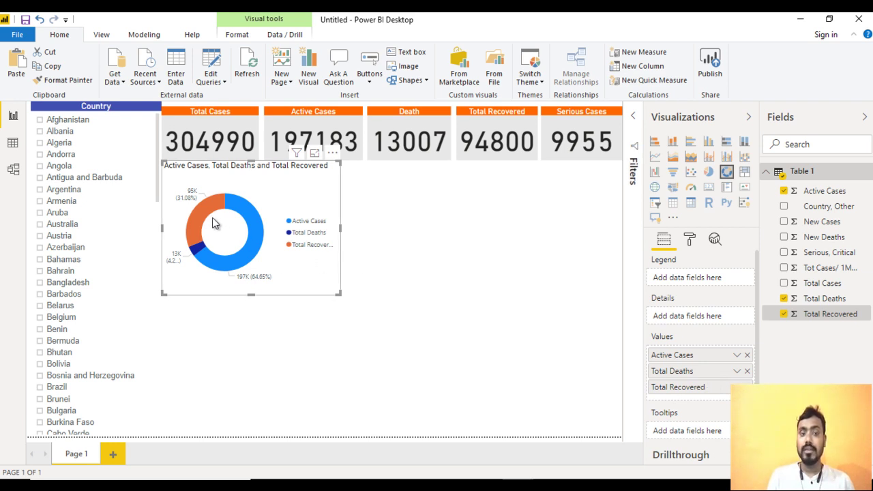
# Step: Give the donut chart's Total Deaths slice a custom red data color
pyautogui.moveTo(180, 202)
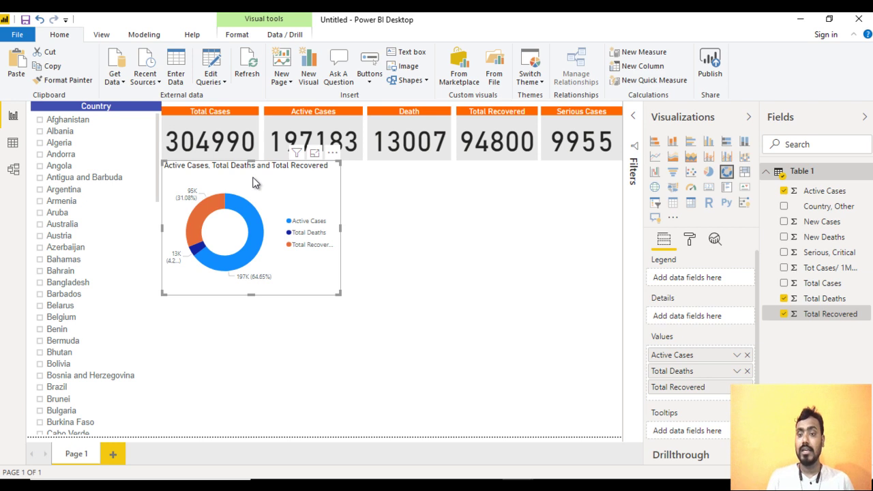
pyautogui.click(689, 240)
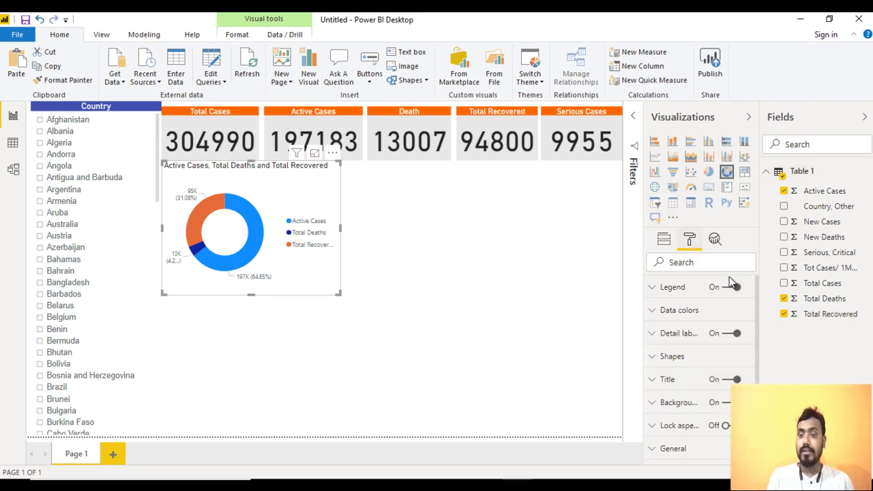
pyautogui.click(655, 312)
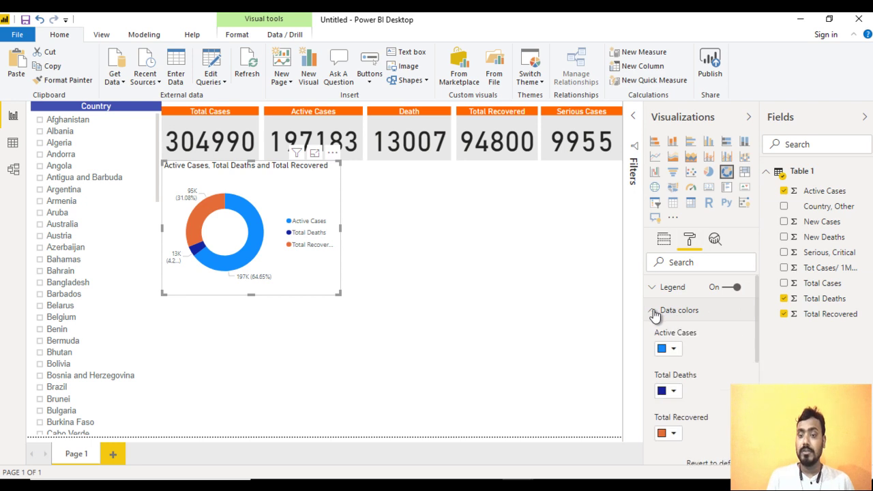
pyautogui.click(673, 392)
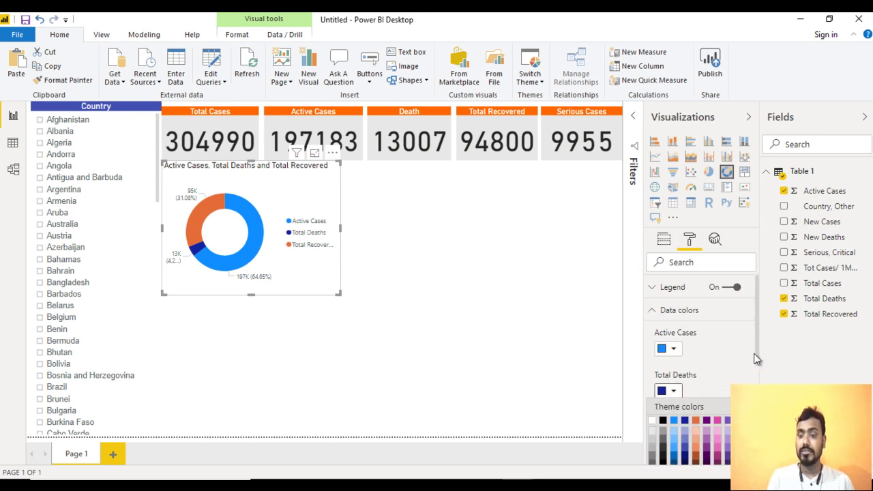
pyautogui.moveTo(756, 355); pyautogui.dragTo(752, 377)
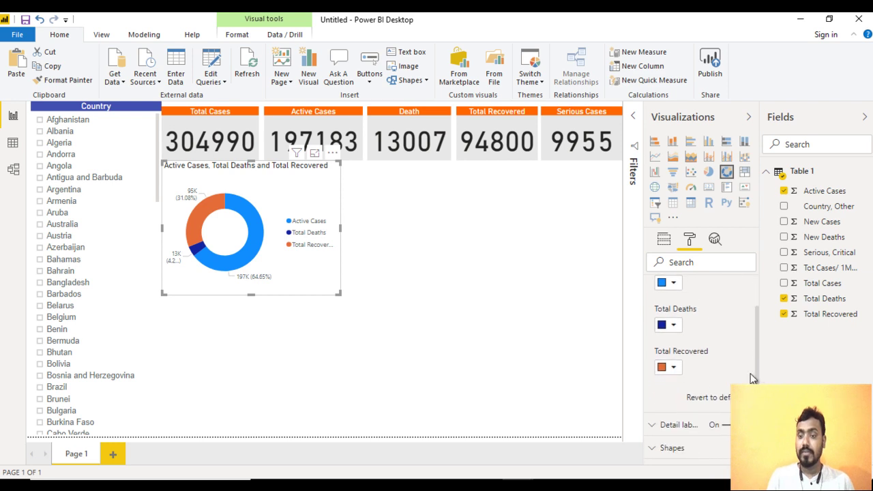
pyautogui.click(673, 325)
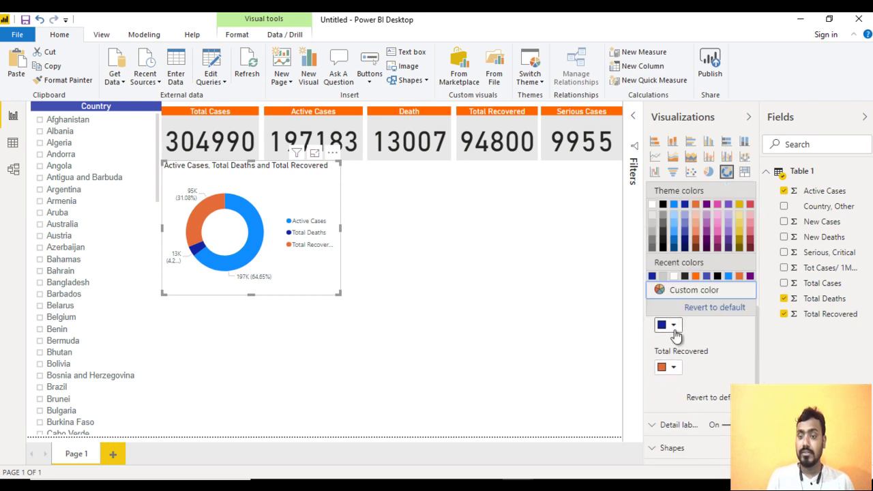
pyautogui.click(695, 290)
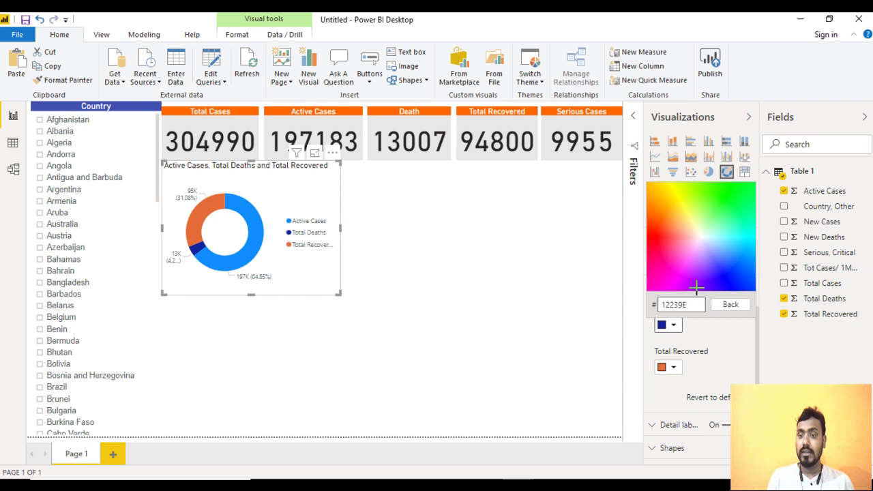
pyautogui.click(656, 231)
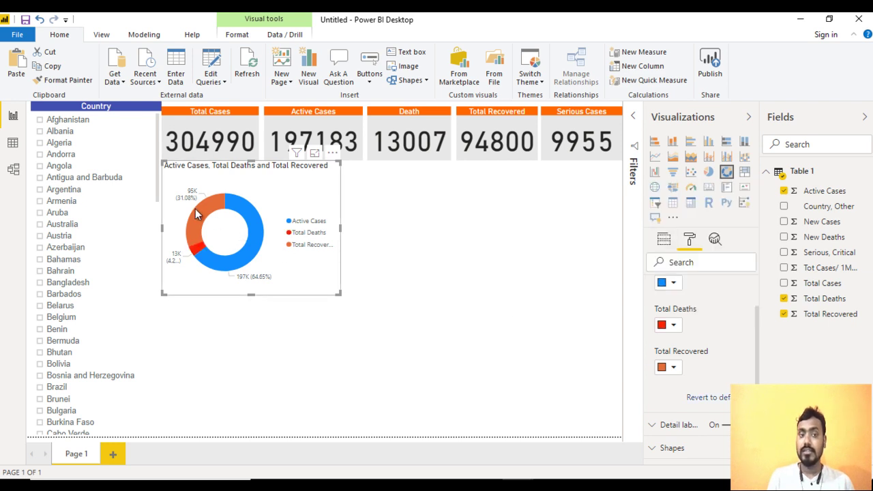
# Step: Give the donut chart's Total Recovered slice a custom bright green data color
pyautogui.moveTo(195, 223)
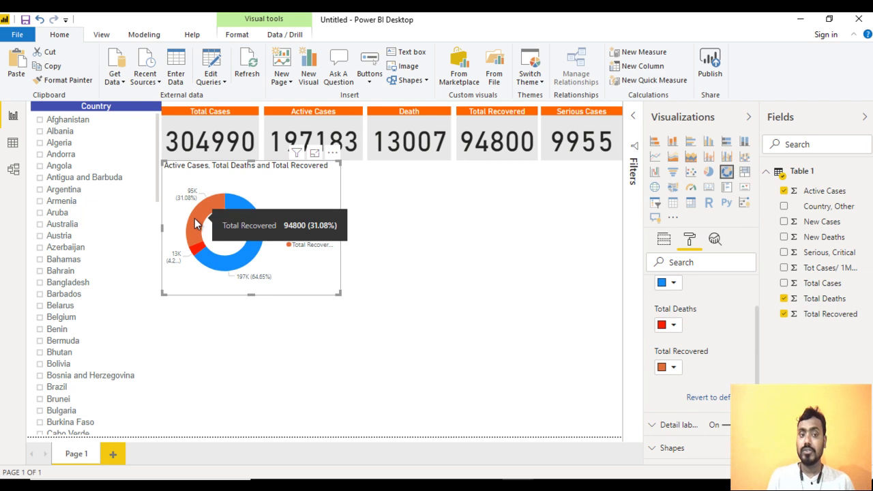
pyautogui.click(673, 368)
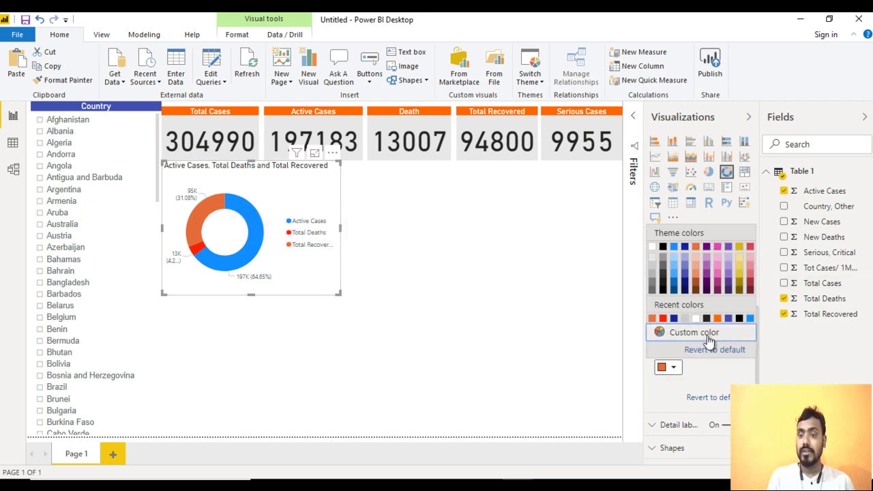
pyautogui.click(699, 335)
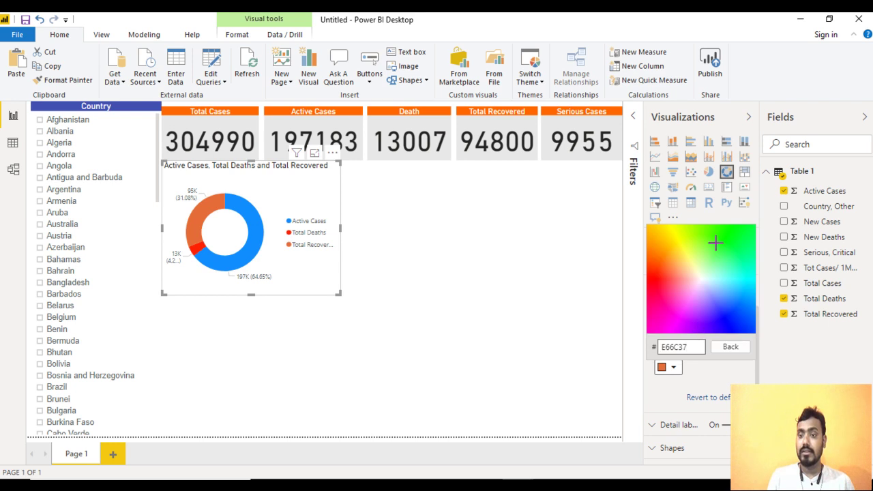
pyautogui.click(707, 228)
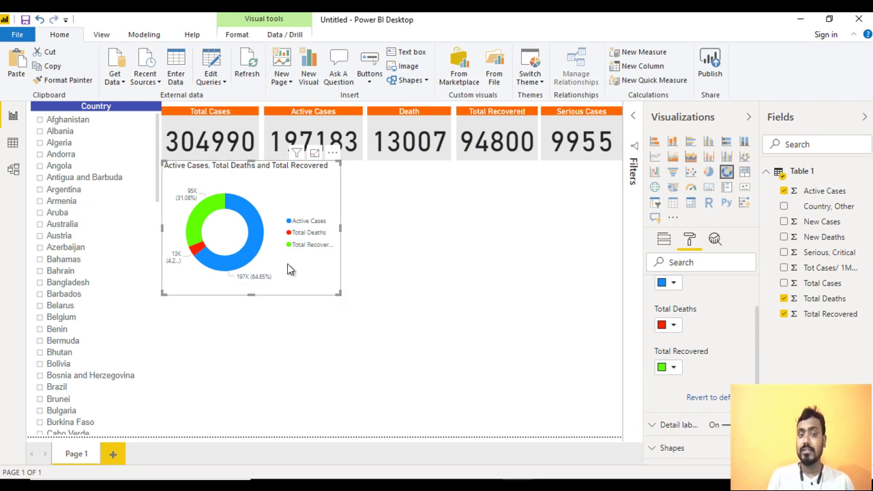
# Step: Recolor the donut chart's Active Cases slice with the recently used dark blue
pyautogui.click(673, 283)
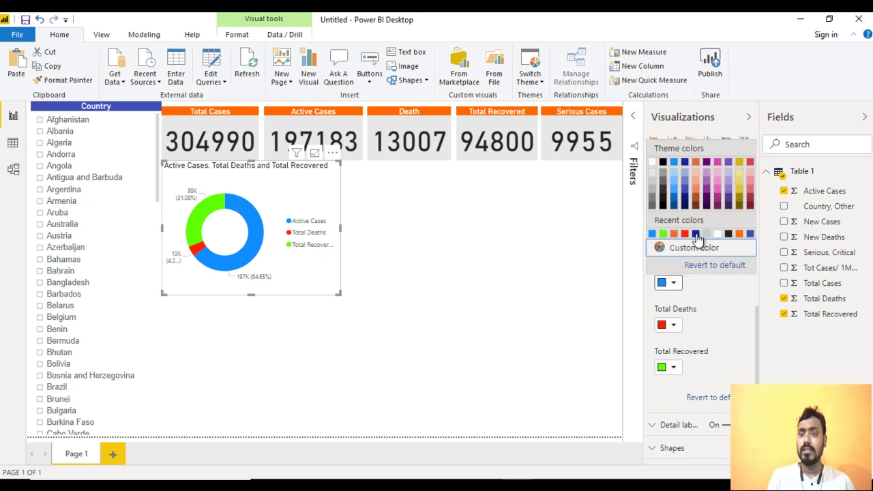
pyautogui.click(695, 234)
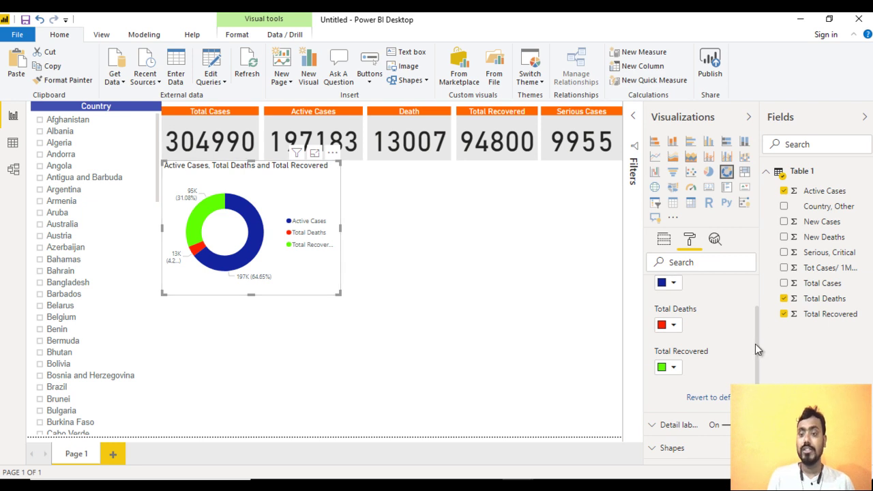
pyautogui.scroll(3, 756, 304)
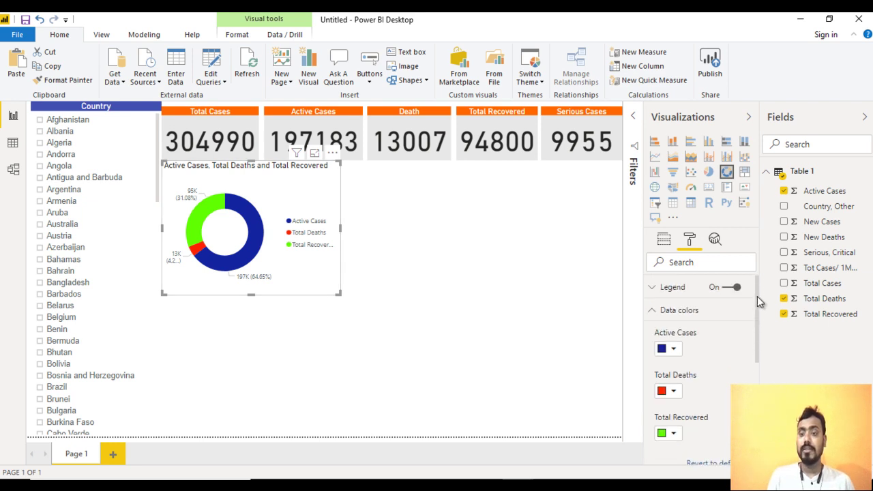
pyautogui.click(709, 312)
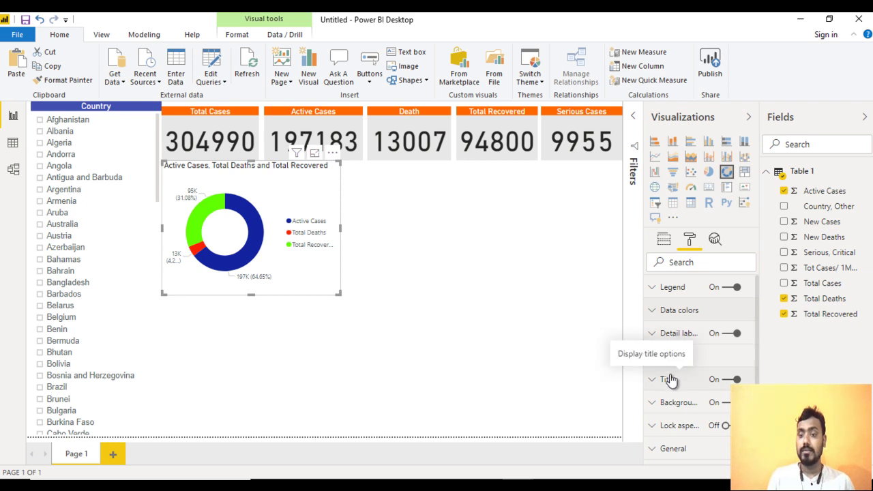
# Step: Set the donut chart's detail label style to Percent of total, trying Category, percent of total first
pyautogui.click(672, 333)
pyautogui.moveTo(755, 314); pyautogui.dragTo(764, 404)
pyautogui.moveTo(763, 384); pyautogui.dragTo(768, 327)
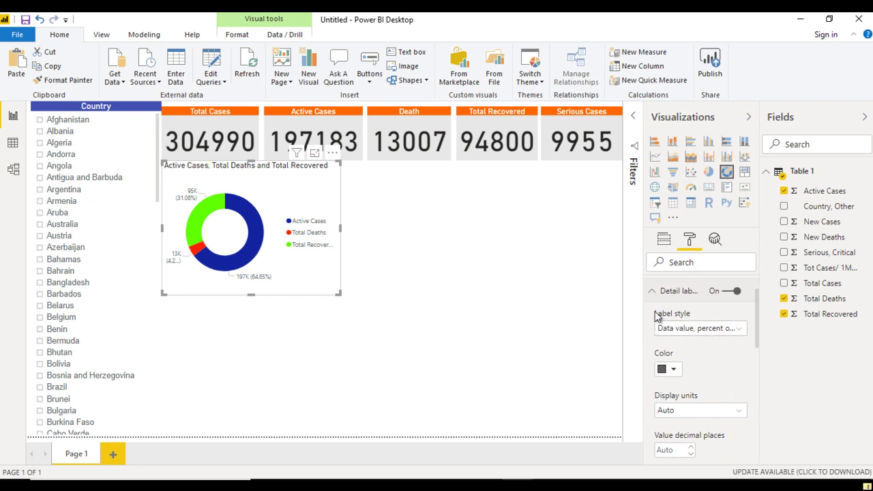
pyautogui.click(688, 331)
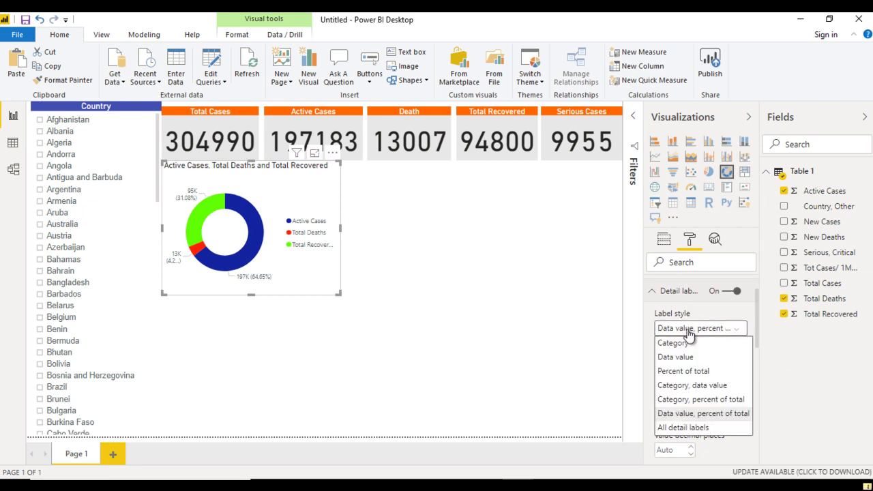
pyautogui.click(738, 404)
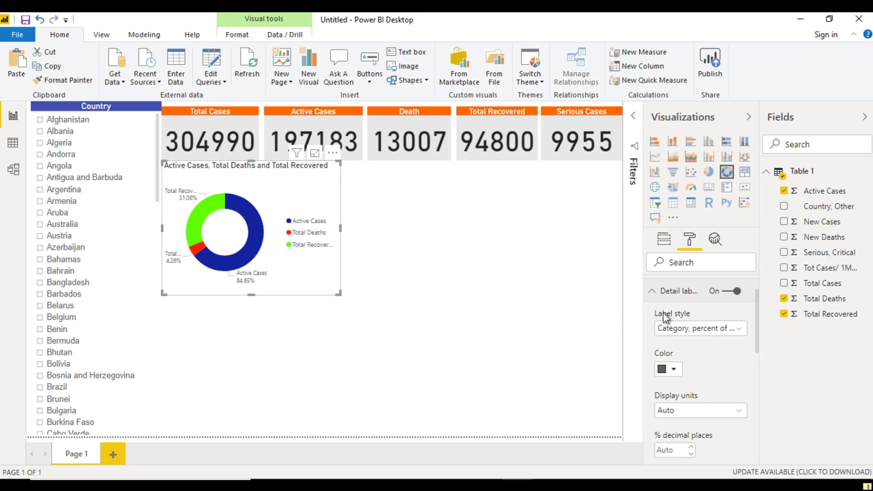
pyautogui.click(695, 330)
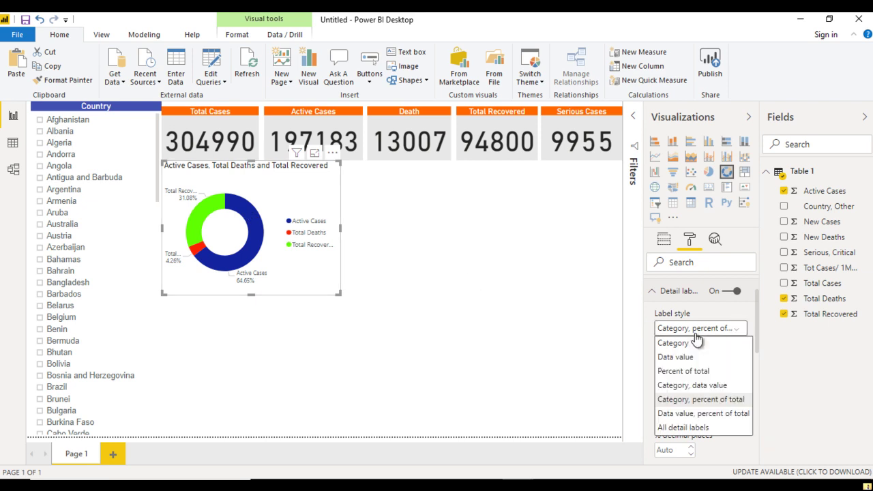
pyautogui.click(719, 373)
pyautogui.click(441, 275)
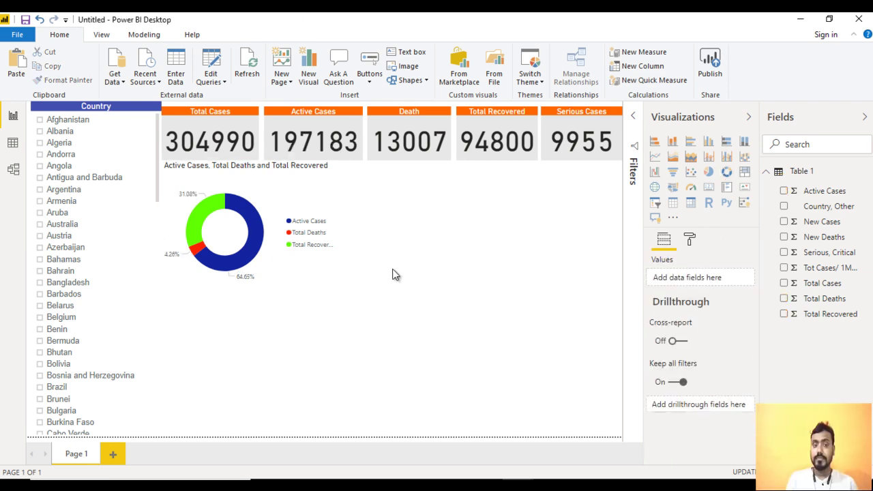
# Step: Turn on the border around the donut chart
pyautogui.click(304, 270)
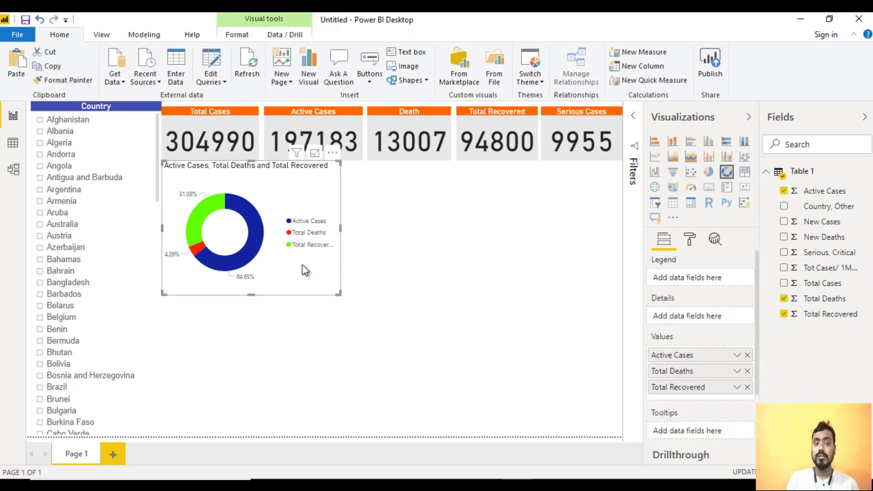
pyautogui.click(689, 240)
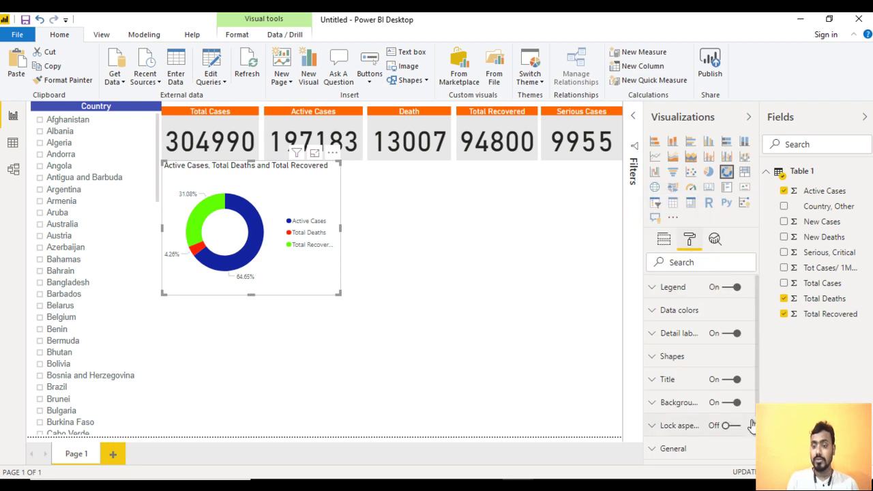
pyautogui.scroll(-2, 737, 415)
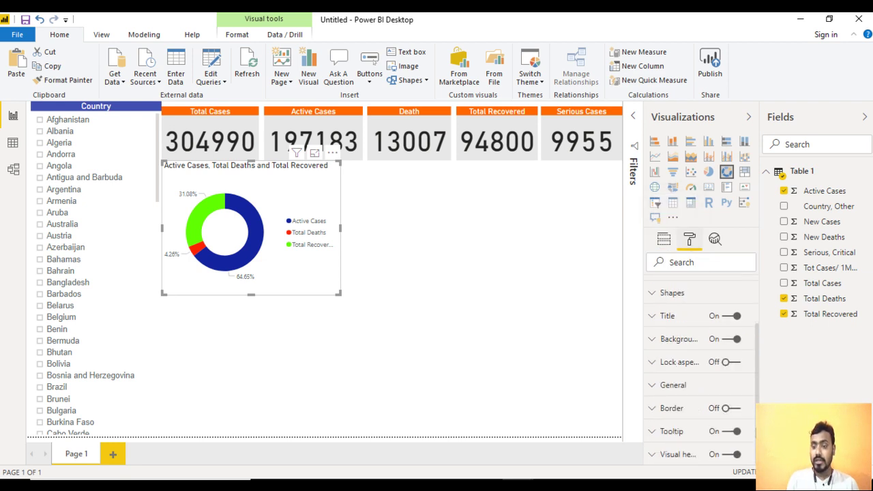
pyautogui.click(731, 409)
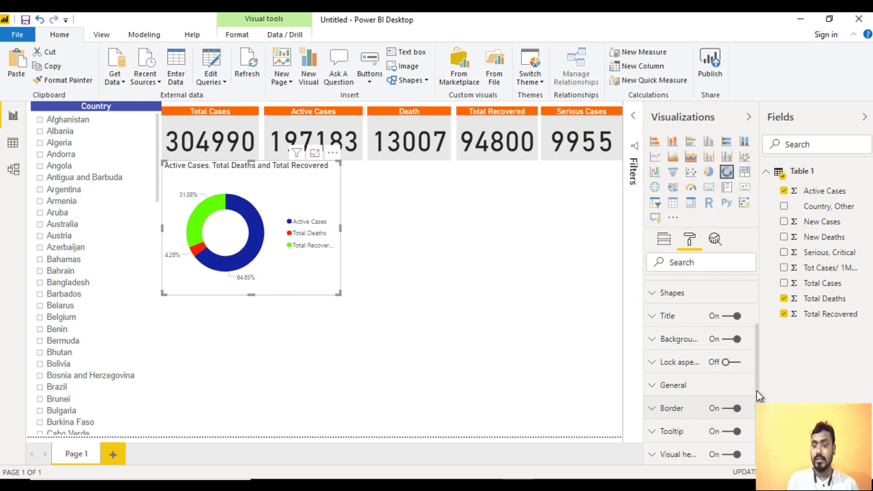
# Step: Replace the donut chart's title text with "% Category wise"
pyautogui.scroll(2, 757, 385)
pyautogui.click(667, 379)
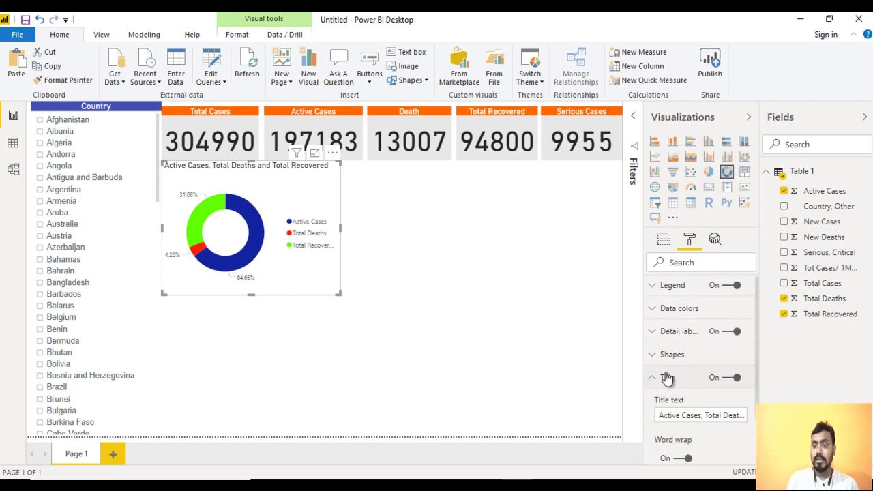
pyautogui.click(680, 416)
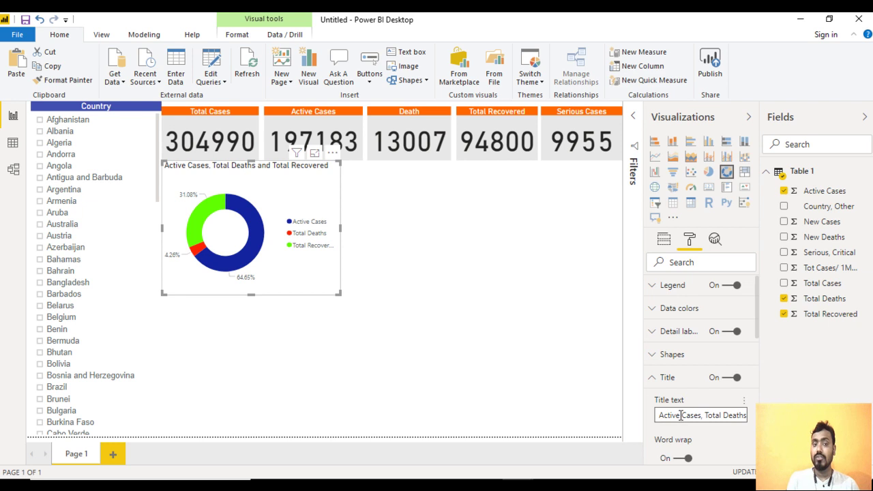
pyautogui.hotkey('ctrl', 'a')
pyautogui.press('BackSpace')
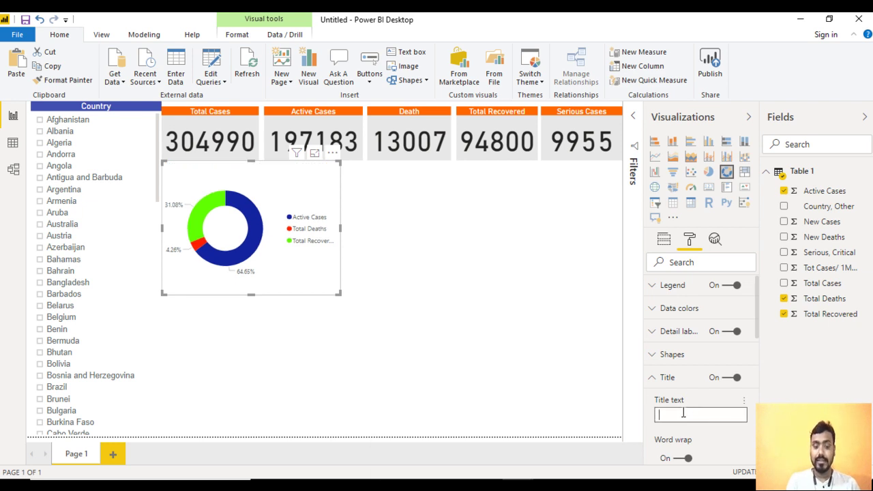
pyautogui.write('% Cat')
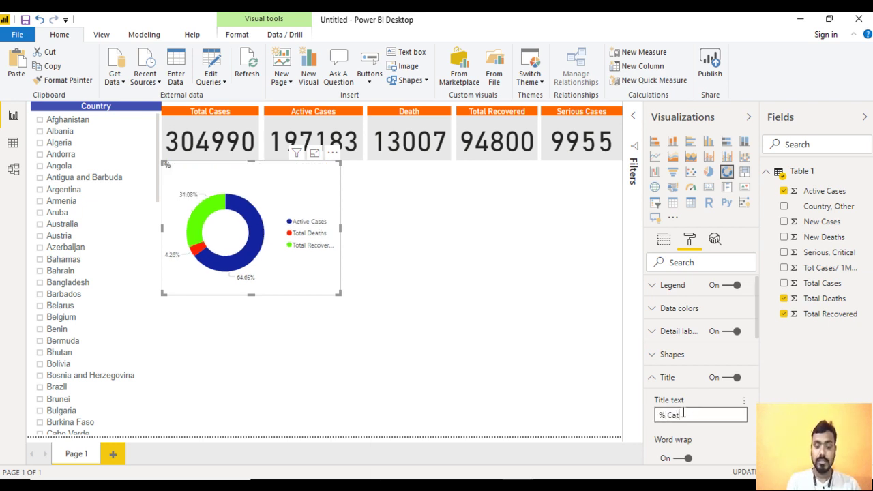
pyautogui.write('egory wise')
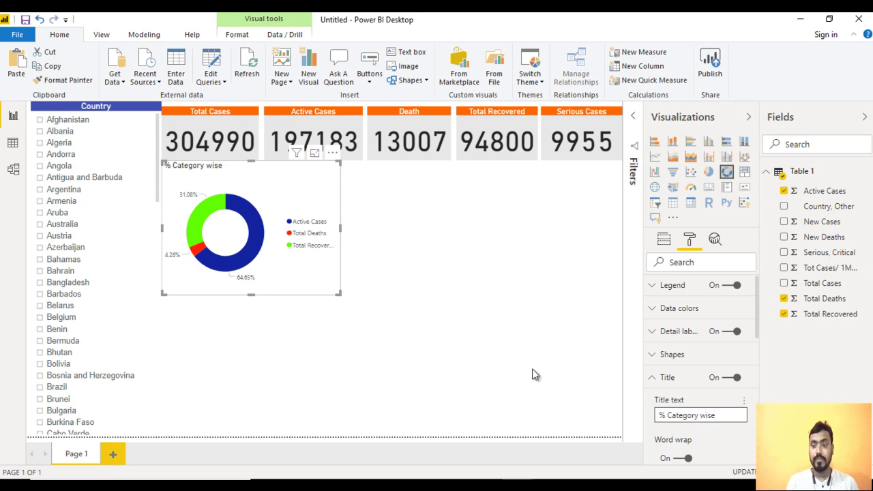
# Step: Give the donut chart's title a light blue background and a white font color
pyautogui.moveTo(758, 321); pyautogui.dragTo(765, 383)
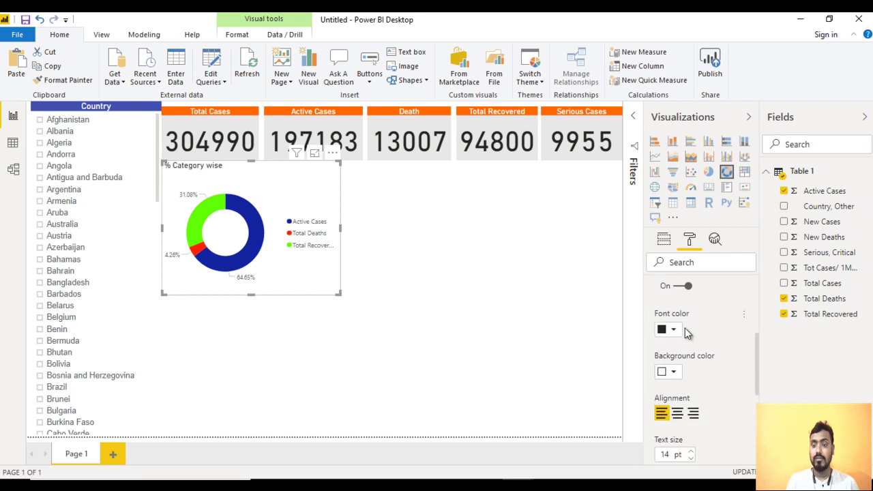
pyautogui.click(674, 372)
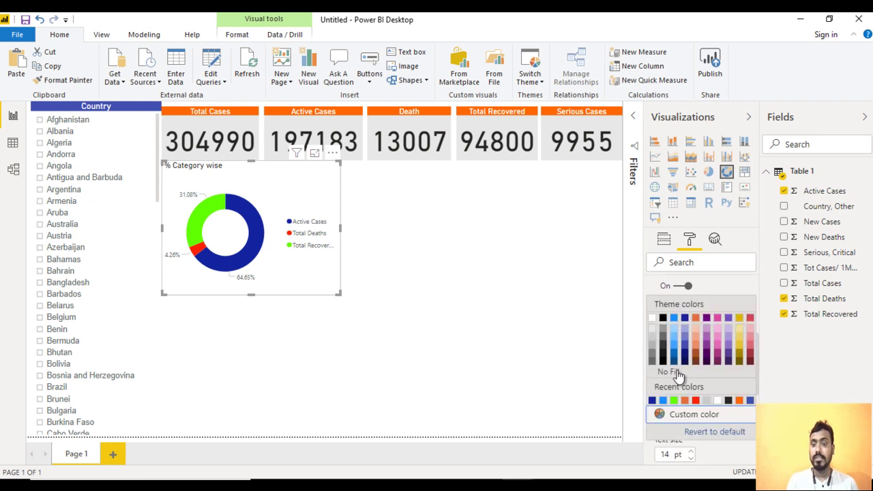
pyautogui.click(676, 337)
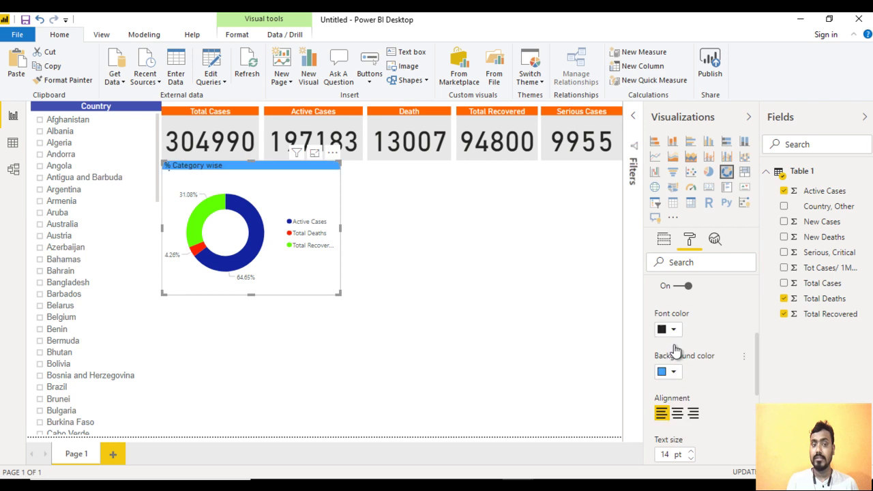
pyautogui.click(675, 330)
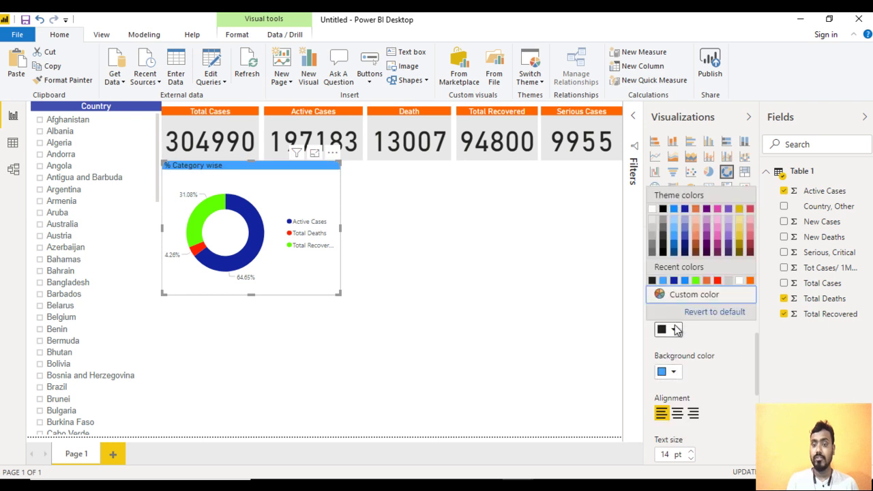
pyautogui.click(652, 215)
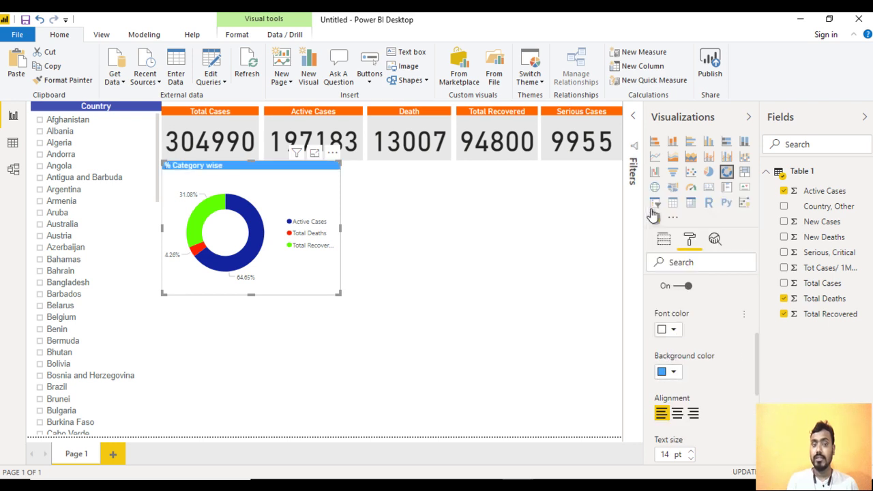
# Step: Center-align the donut chart's title
pyautogui.click(677, 414)
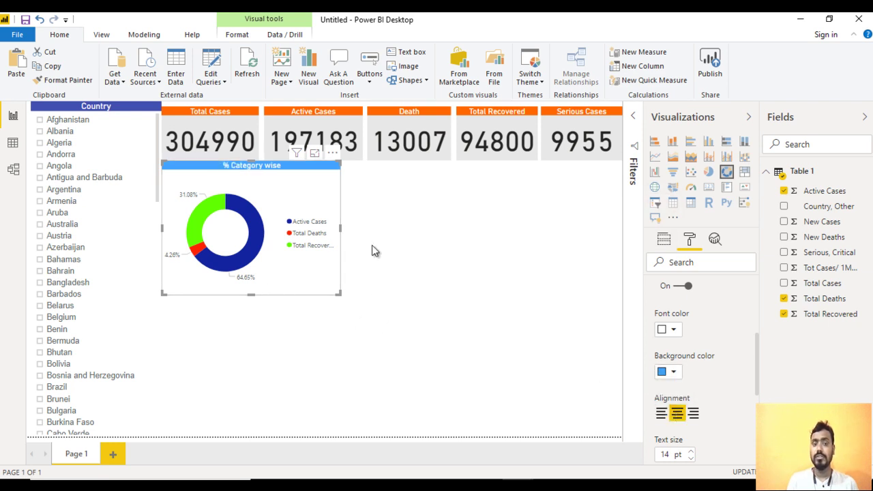
pyautogui.click(391, 258)
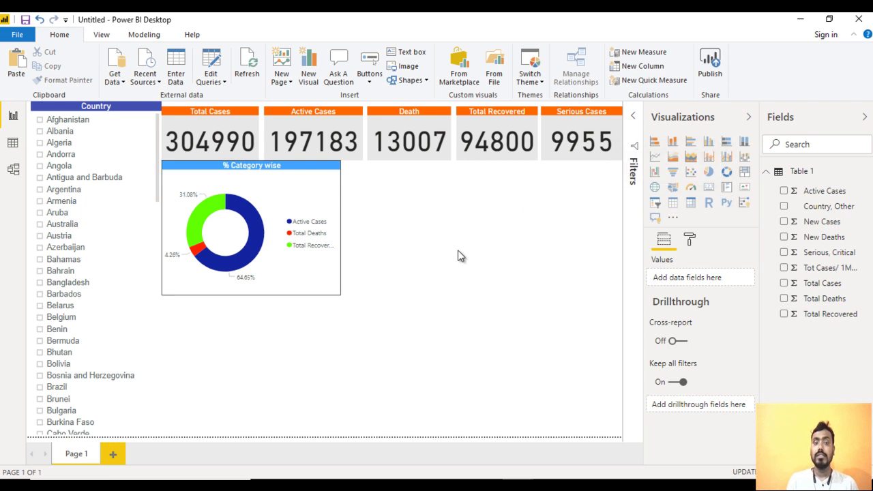
# Step: Add a clustered column chart below the donut chart with Country, Other on the axis and Active Cases as the value
pyautogui.click(709, 141)
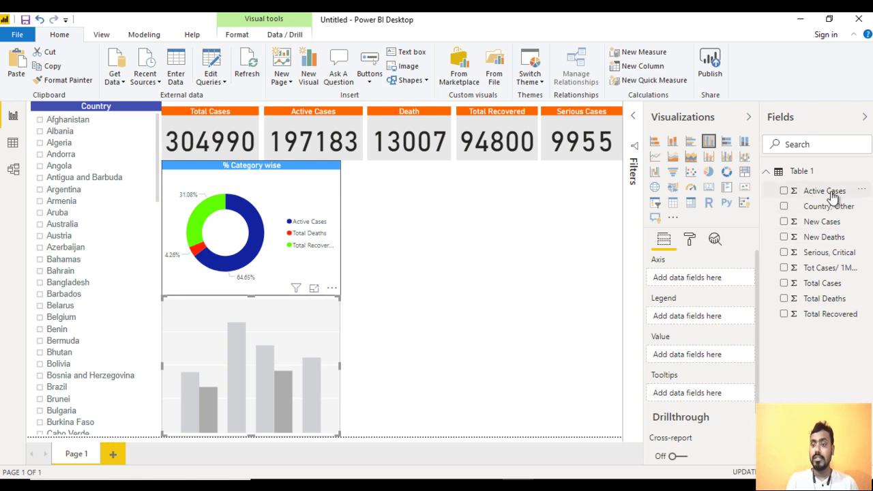
pyautogui.moveTo(828, 210); pyautogui.dragTo(715, 286)
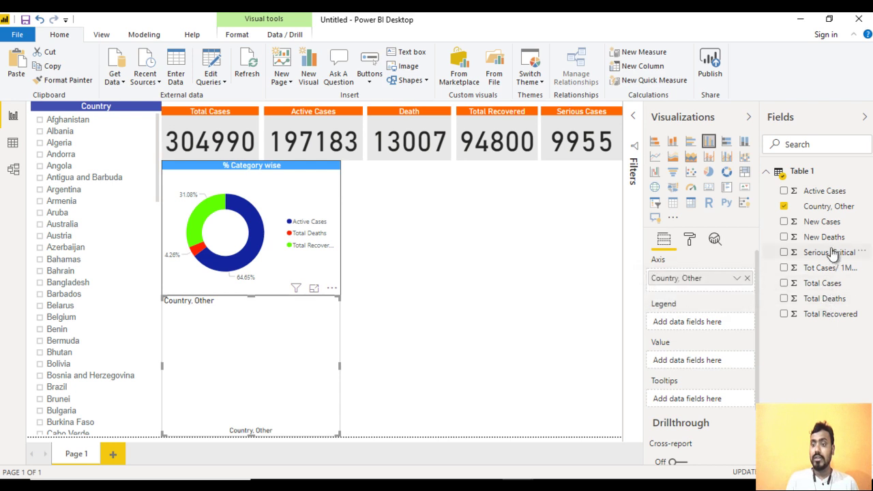
pyautogui.moveTo(840, 192); pyautogui.dragTo(724, 365)
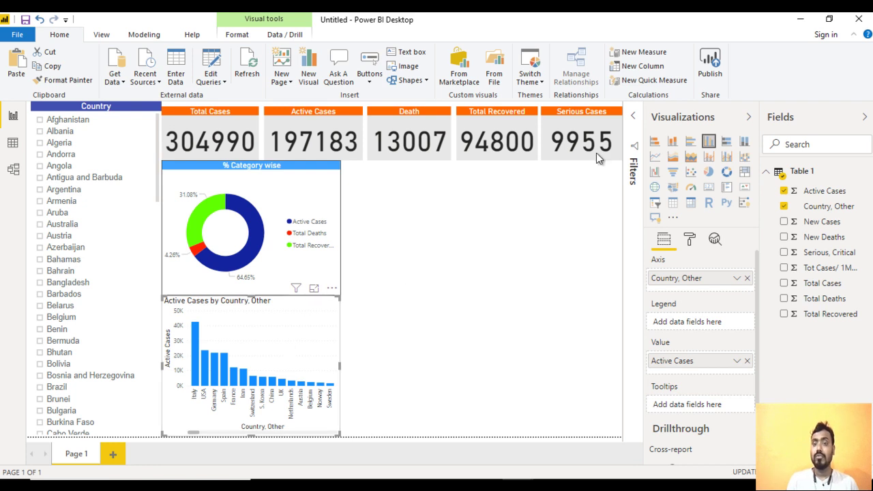
# Step: Filter the column chart's Country, Other field to the Top N 5 items by Active Cases
pyautogui.click(632, 120)
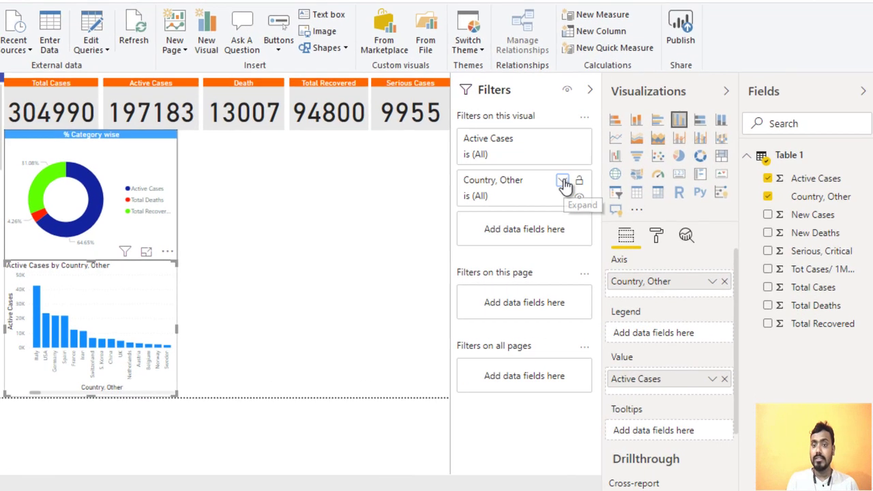
pyautogui.click(563, 183)
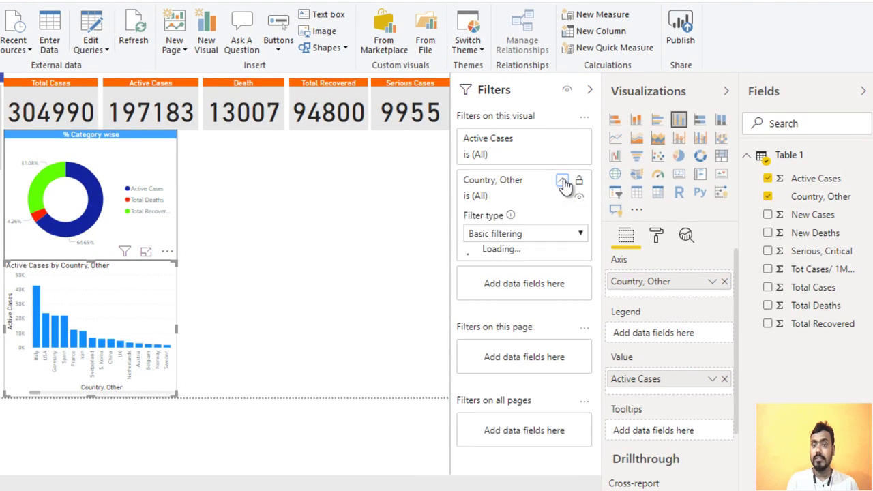
pyautogui.click(519, 235)
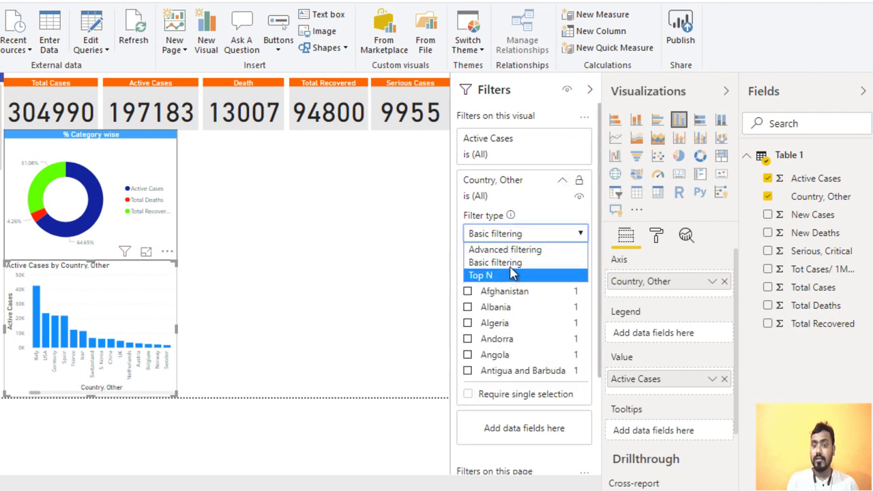
pyautogui.click(510, 275)
pyautogui.click(535, 272)
pyautogui.write('5')
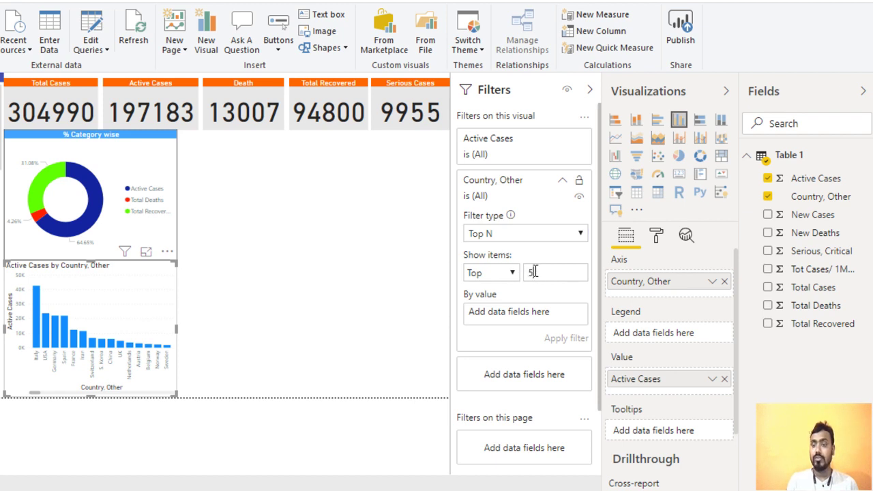
pyautogui.doubleClick(817, 234)
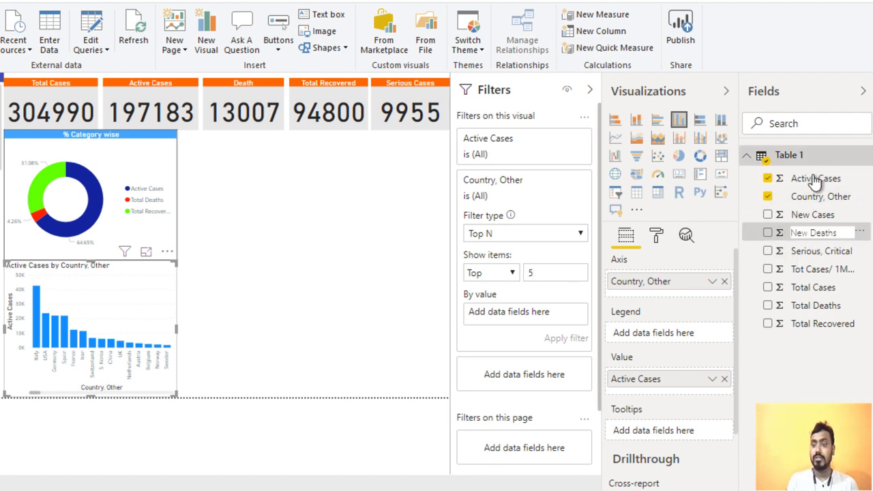
pyautogui.press('Escape')
pyautogui.moveTo(802, 184); pyautogui.dragTo(549, 314)
pyautogui.click(565, 334)
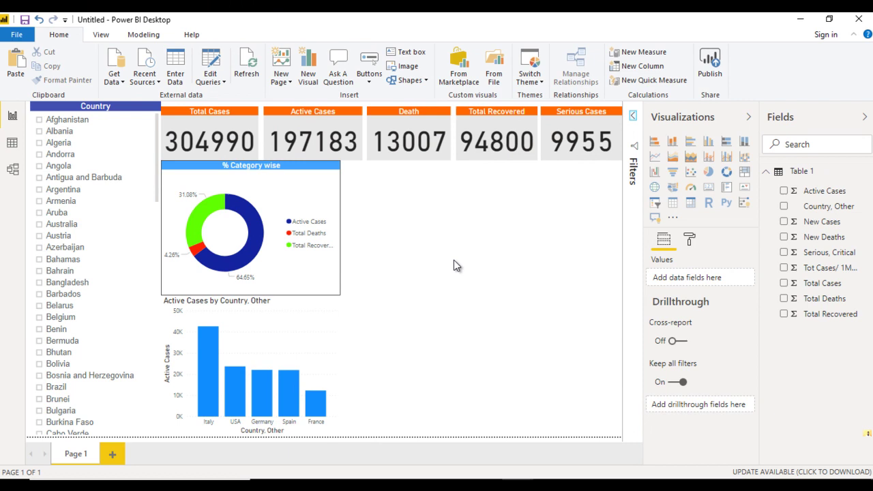
# Step: Show all individual data colors for the countries in the column chart
pyautogui.click(315, 325)
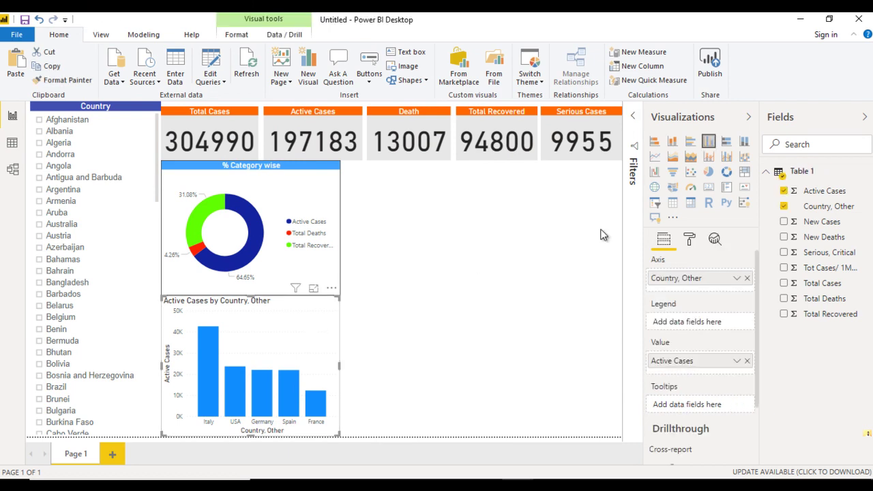
pyautogui.click(692, 238)
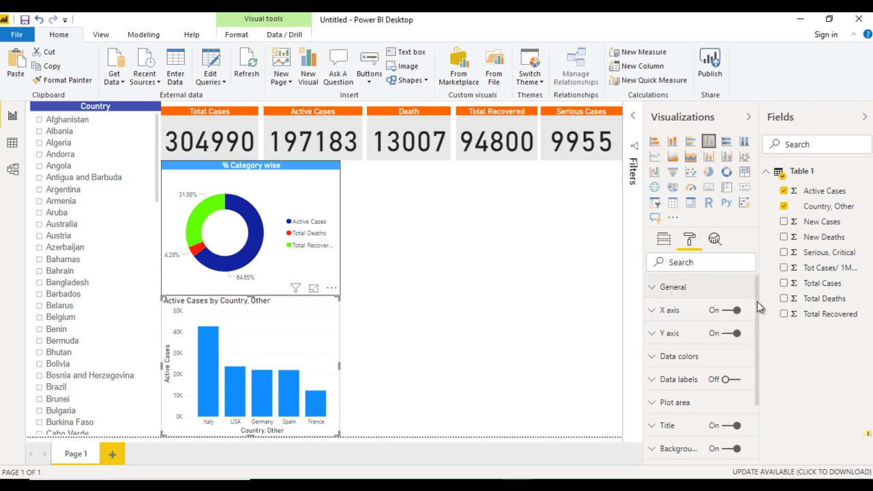
pyautogui.click(661, 357)
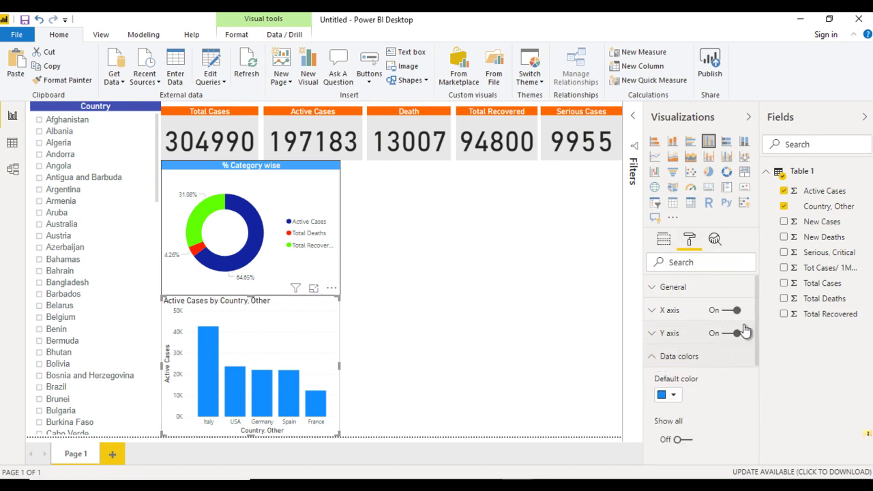
pyautogui.moveTo(758, 325); pyautogui.dragTo(762, 355)
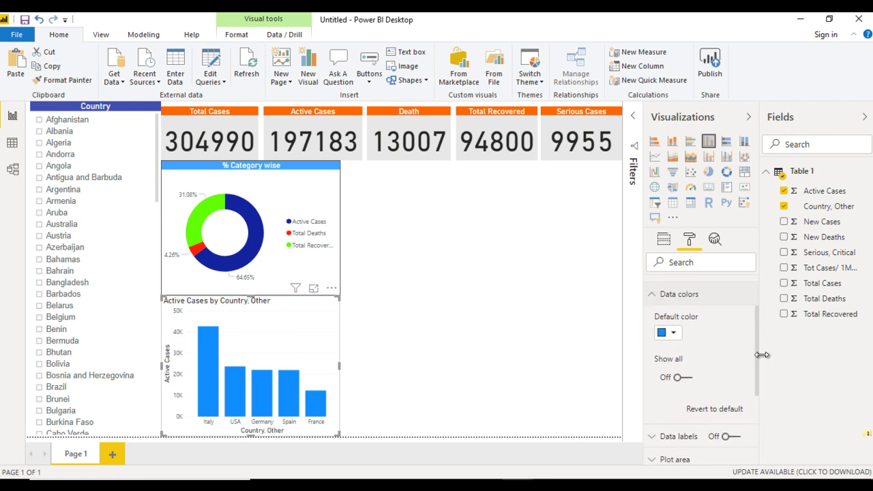
pyautogui.click(679, 378)
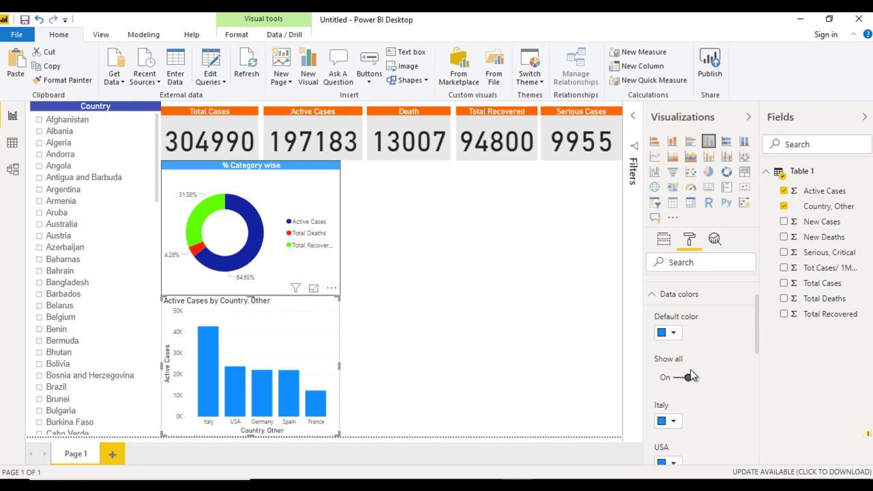
pyautogui.moveTo(757, 338); pyautogui.dragTo(767, 379)
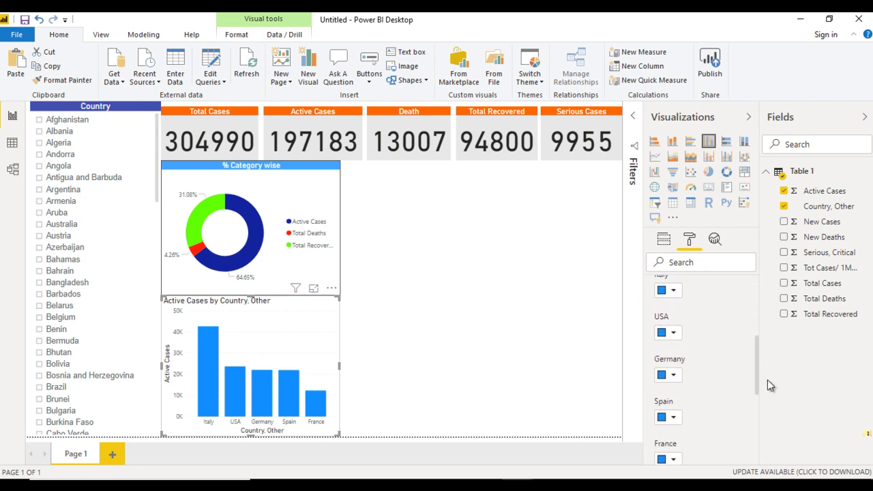
# Step: Color the column chart's bars red for Italy, orange for USA, light purple for Germany and pink for Spain
pyautogui.click(675, 291)
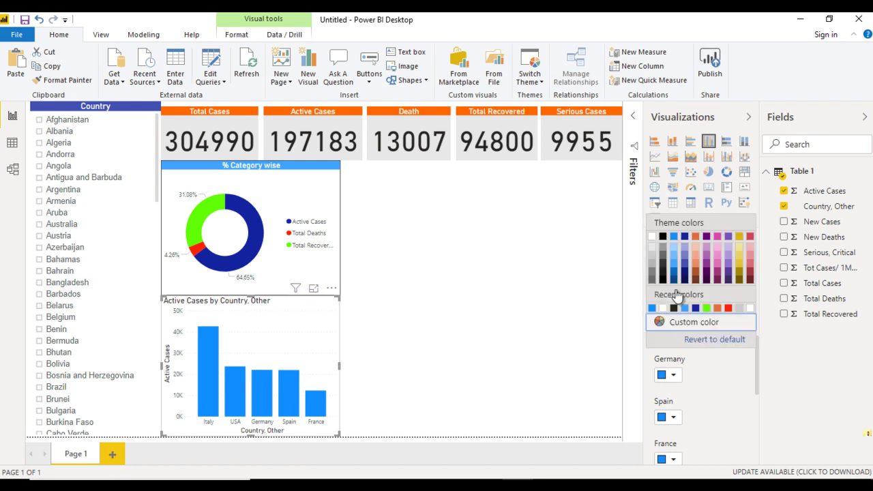
pyautogui.click(728, 309)
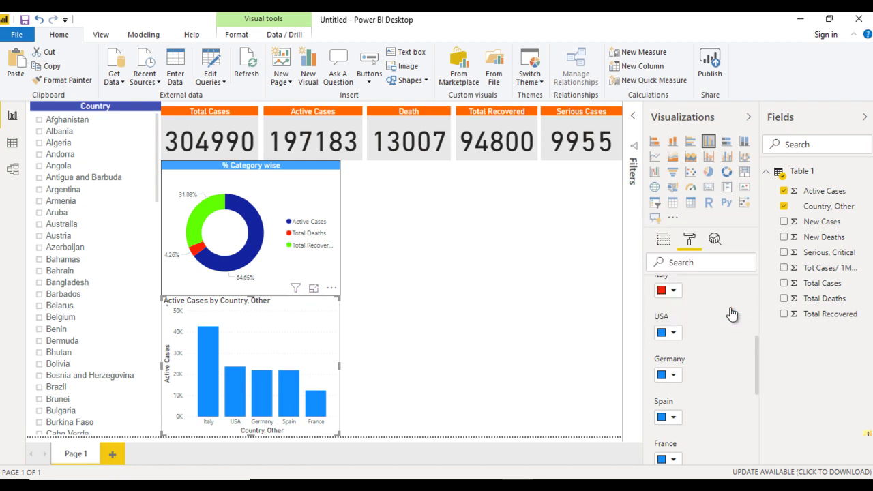
pyautogui.click(672, 333)
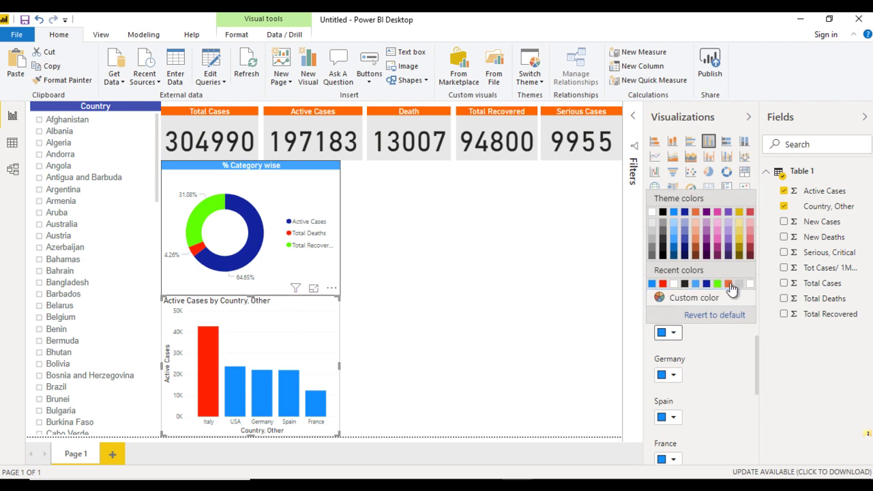
pyautogui.click(727, 283)
pyautogui.click(674, 373)
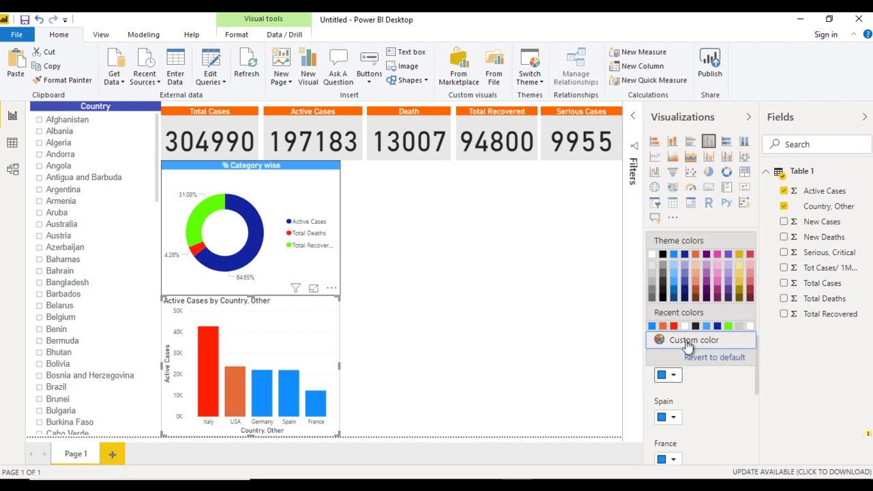
pyautogui.click(707, 274)
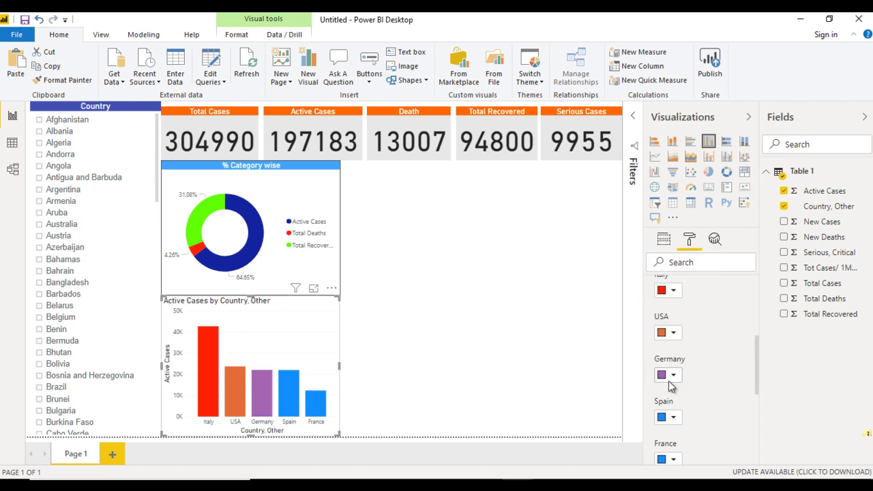
pyautogui.click(673, 417)
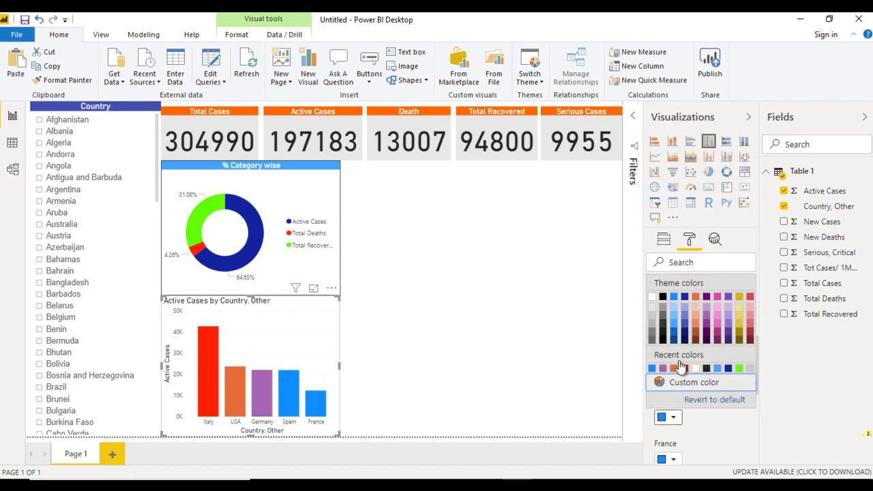
pyautogui.click(717, 313)
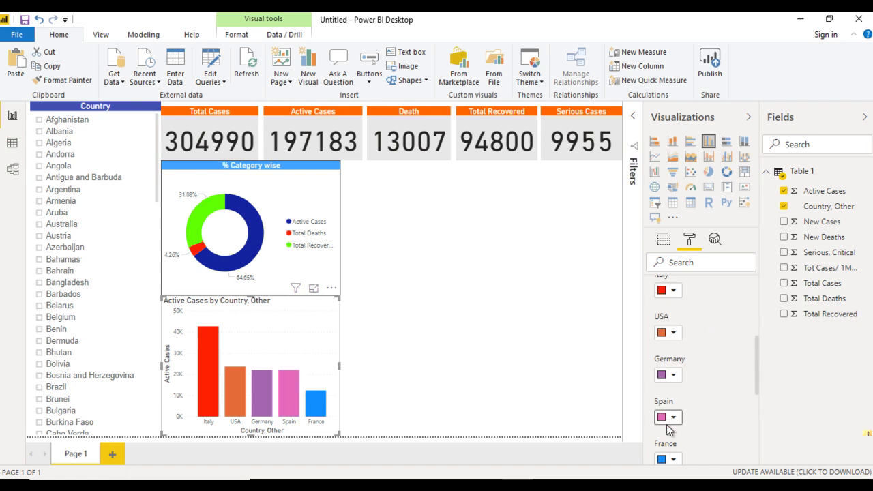
pyautogui.click(673, 460)
pyautogui.click(705, 441)
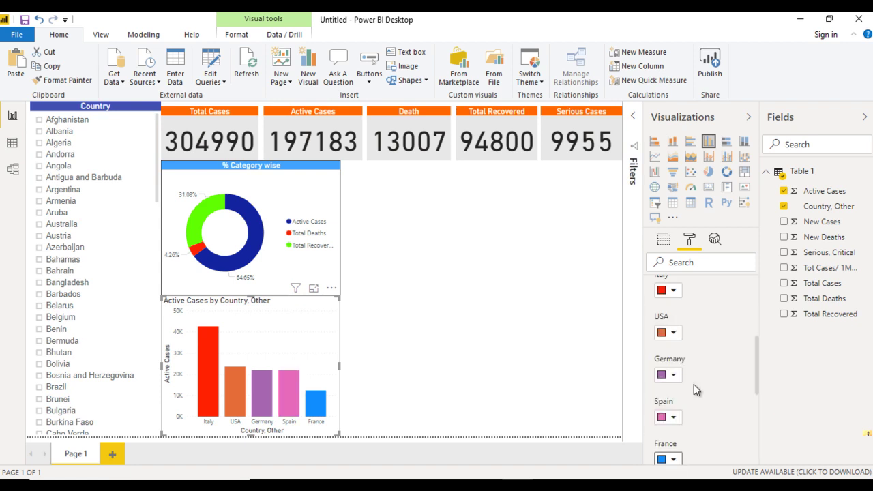
pyautogui.moveTo(756, 349); pyautogui.dragTo(764, 300)
pyautogui.click(686, 337)
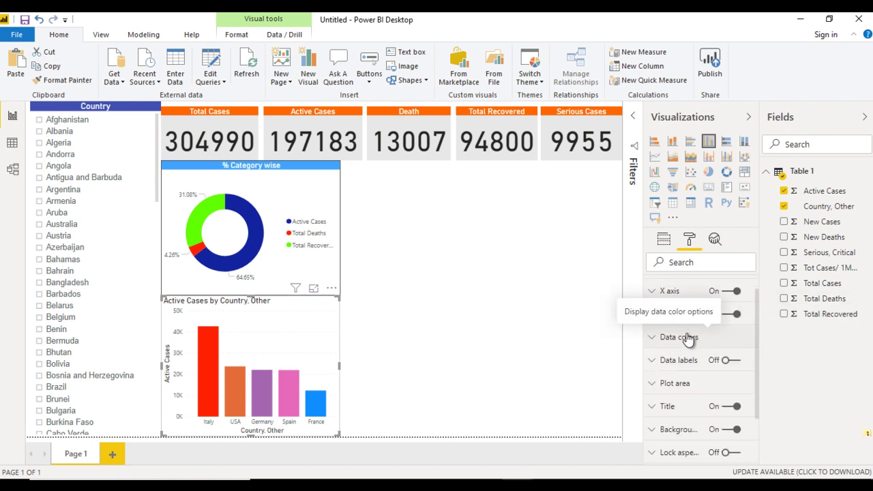
# Step: Turn on the column chart's data labels and replace its title text with "Top5 countries by Active CAses"
pyautogui.click(728, 361)
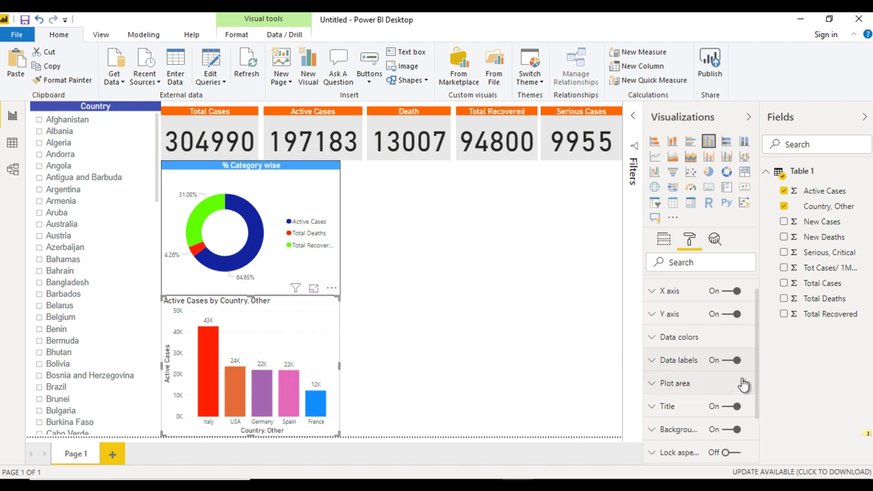
pyautogui.moveTo(755, 374); pyautogui.dragTo(758, 411)
pyautogui.click(658, 356)
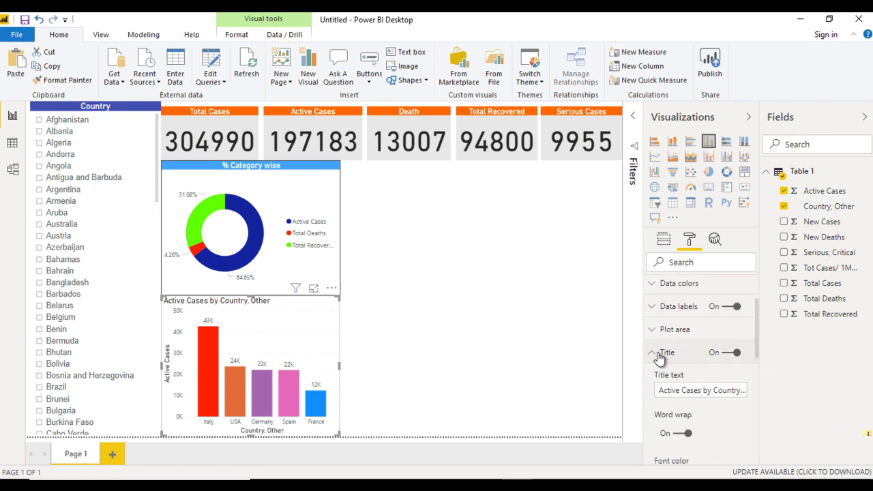
pyautogui.tripleClick(703, 390)
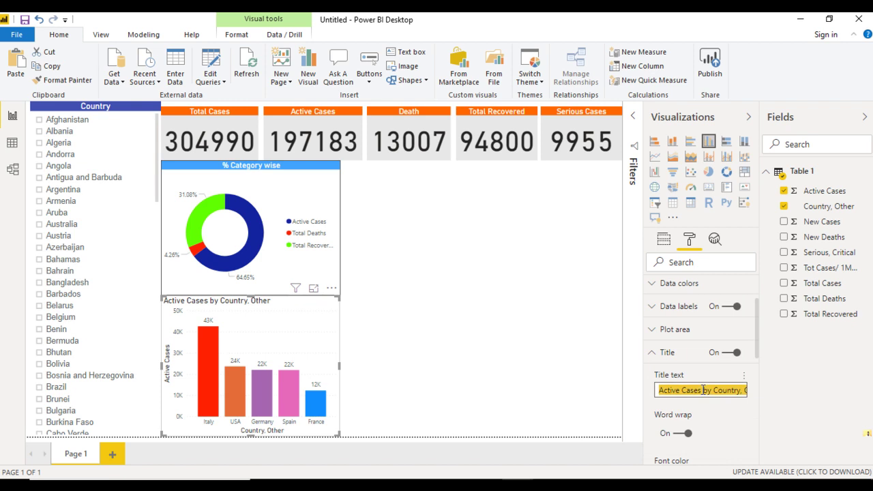
pyautogui.write('Top5')
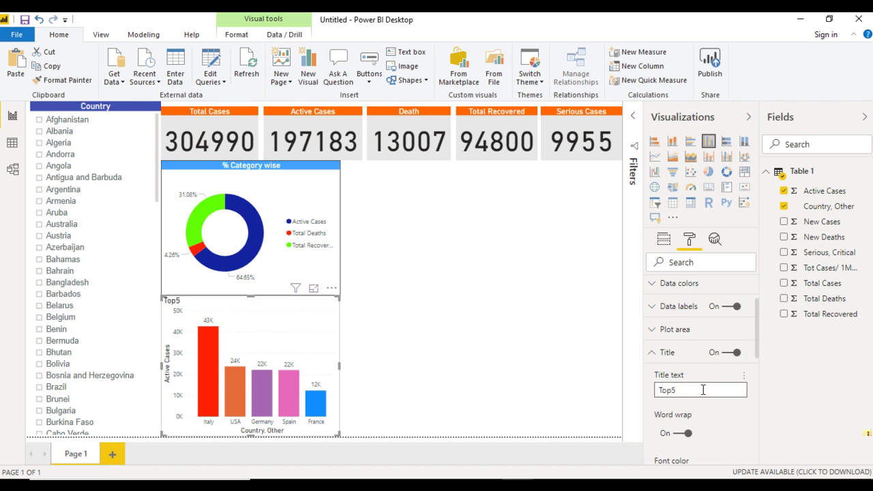
pyautogui.write(' countries')
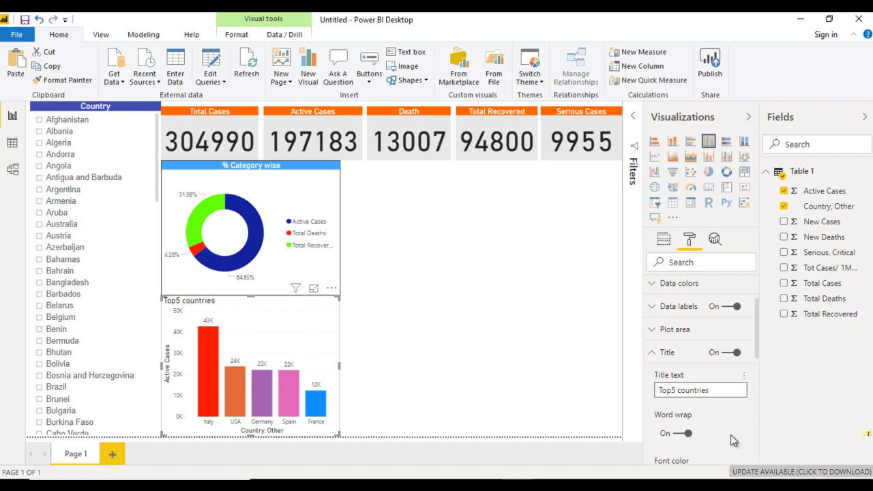
pyautogui.write(' by Ac')
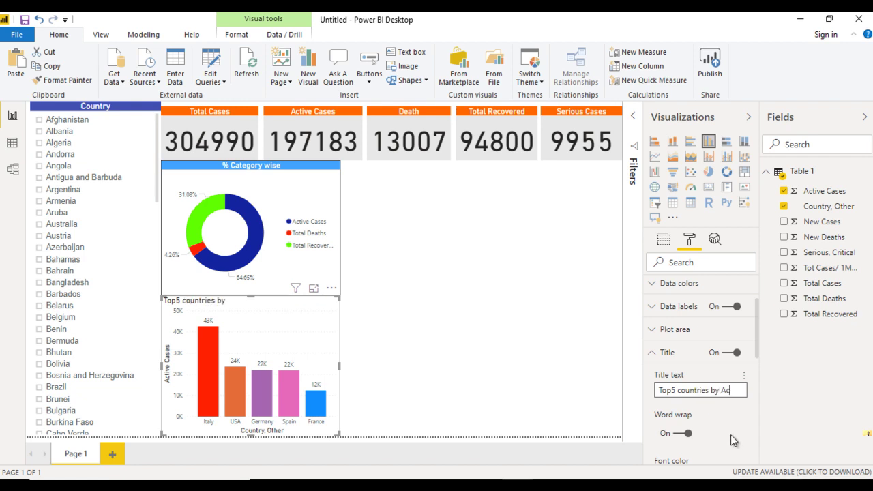
pyautogui.write('tive CAses')
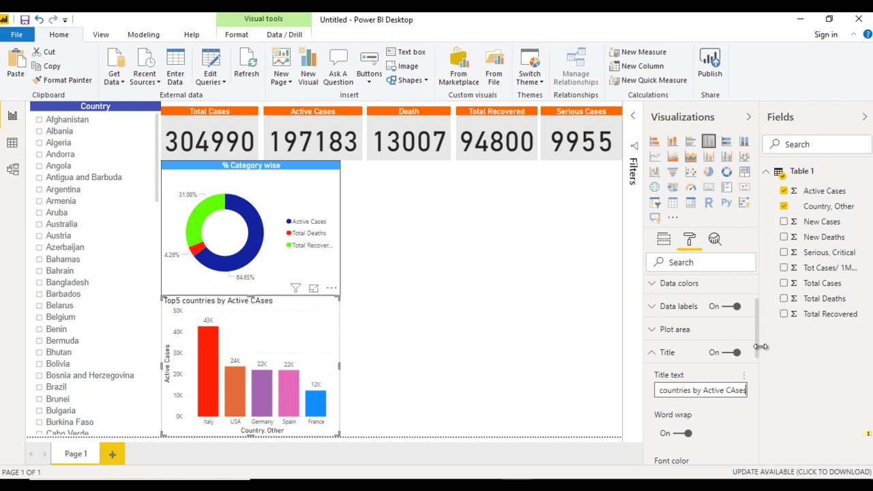
# Step: Center-align the column chart's title
pyautogui.scroll(-5, 702, 403)
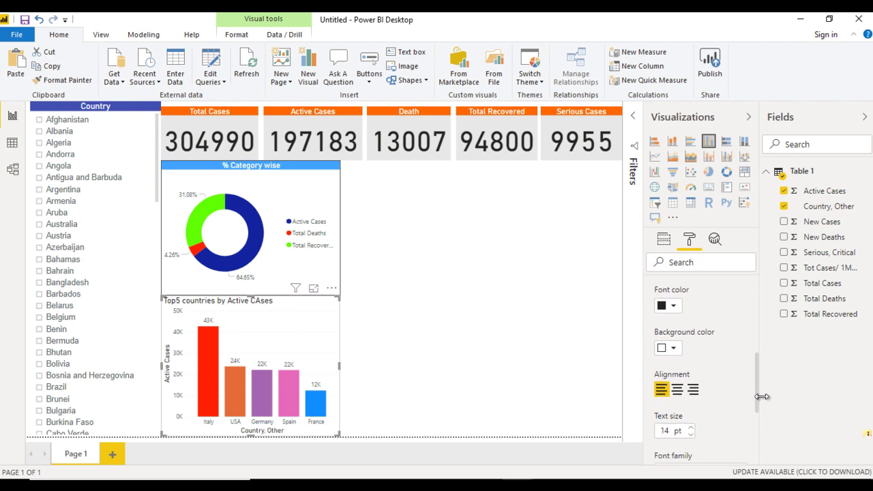
pyautogui.click(677, 390)
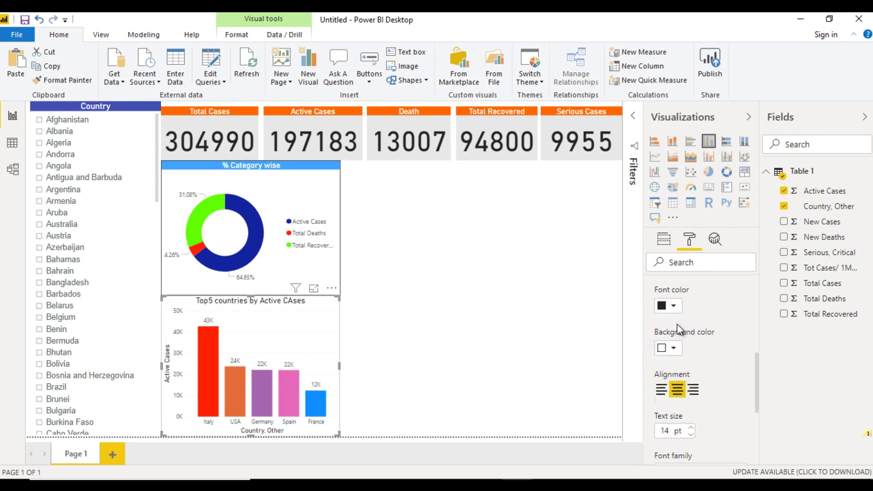
# Step: Give the column chart's title a light blue background and a white font color
pyautogui.click(671, 349)
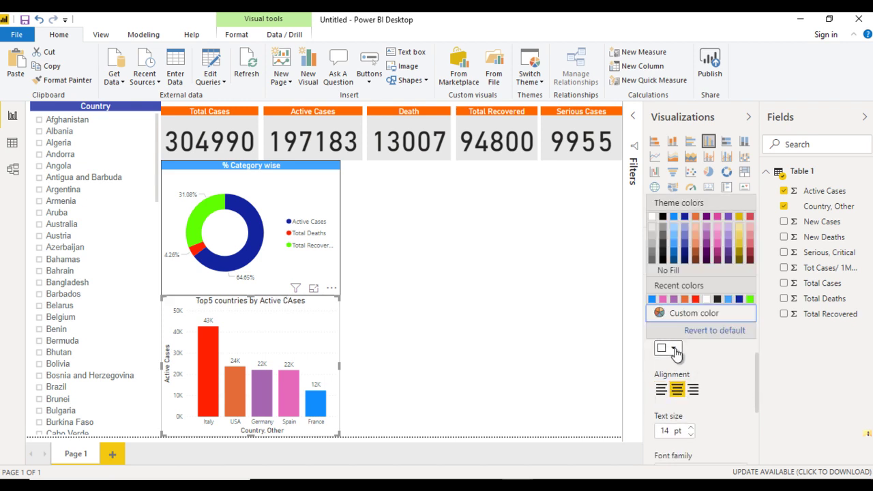
pyautogui.click(674, 238)
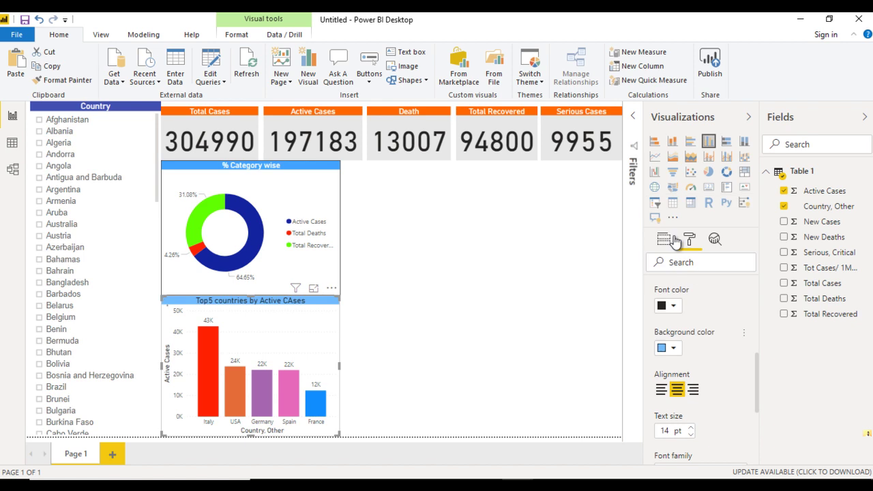
pyautogui.click(674, 307)
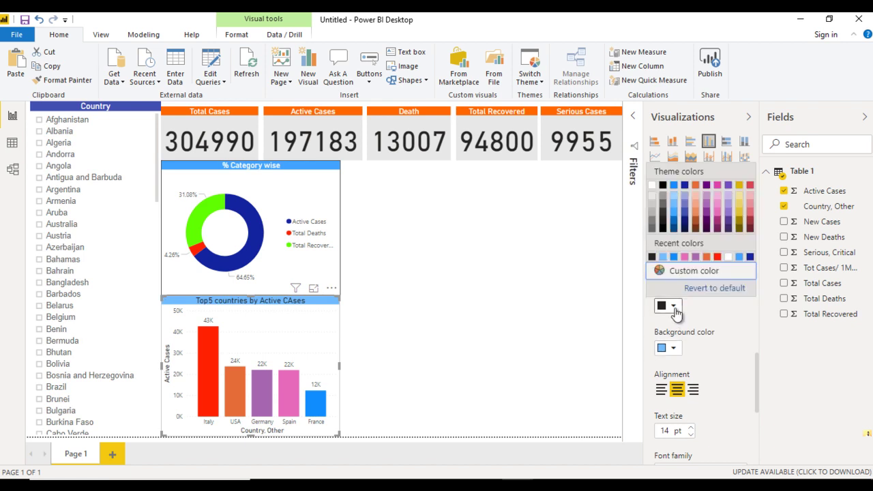
pyautogui.click(731, 263)
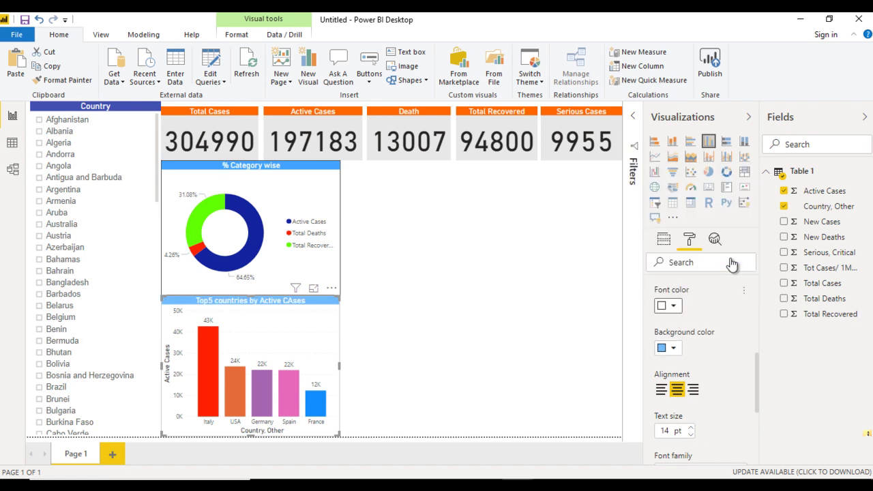
# Step: Set the column chart's title background to a darker blue shade of theme color 2
pyautogui.click(672, 349)
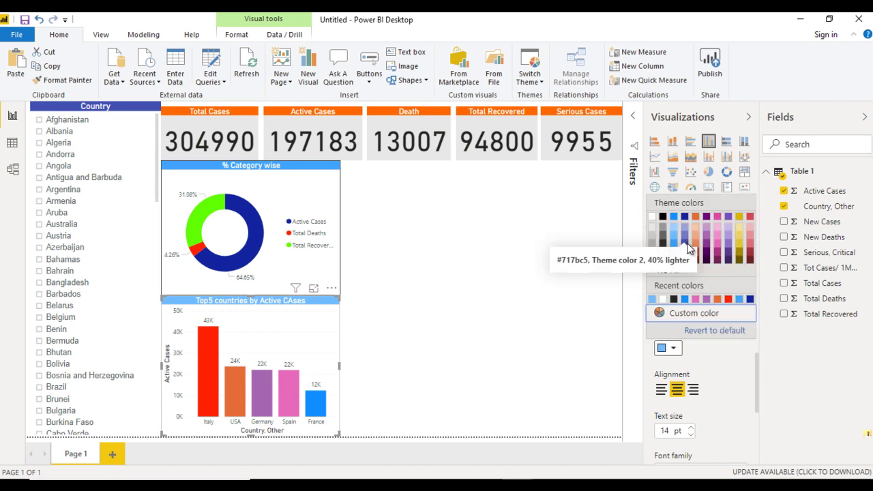
pyautogui.press('Escape')
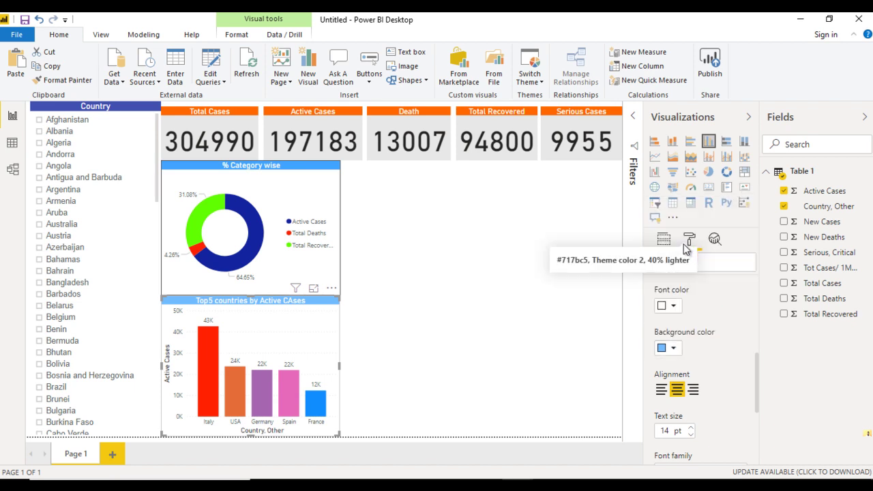
pyautogui.click(669, 347)
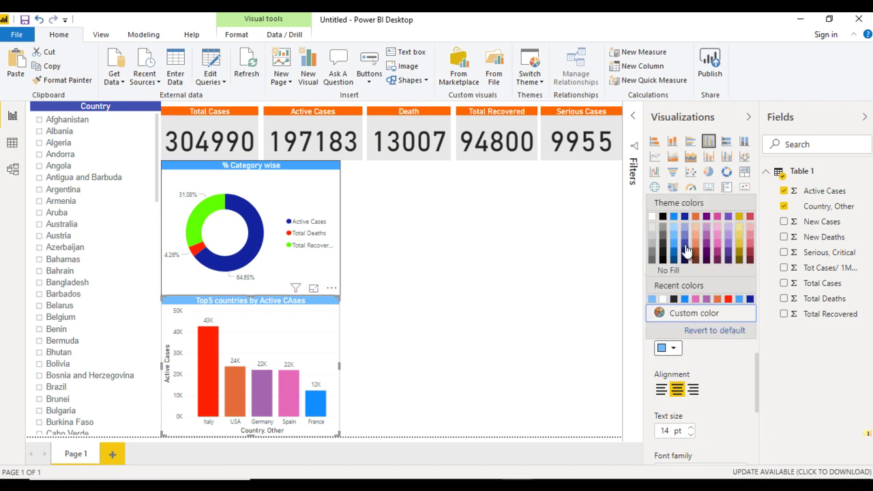
pyautogui.click(685, 247)
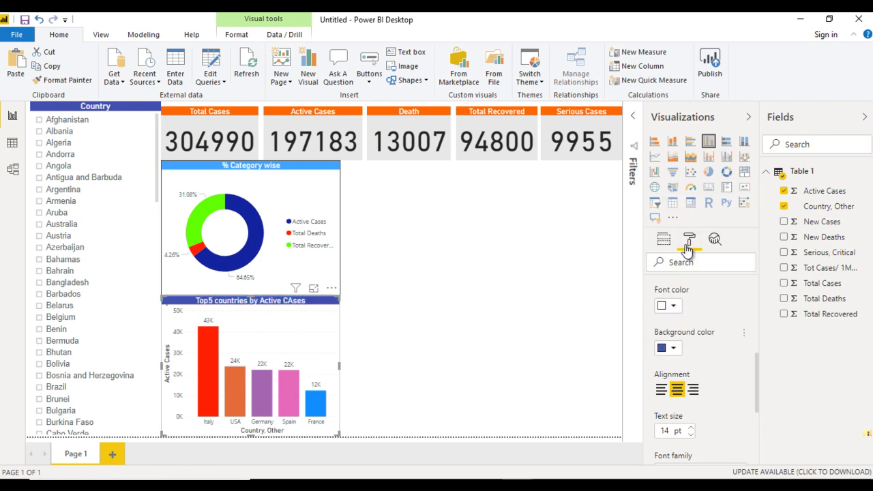
pyautogui.click(592, 346)
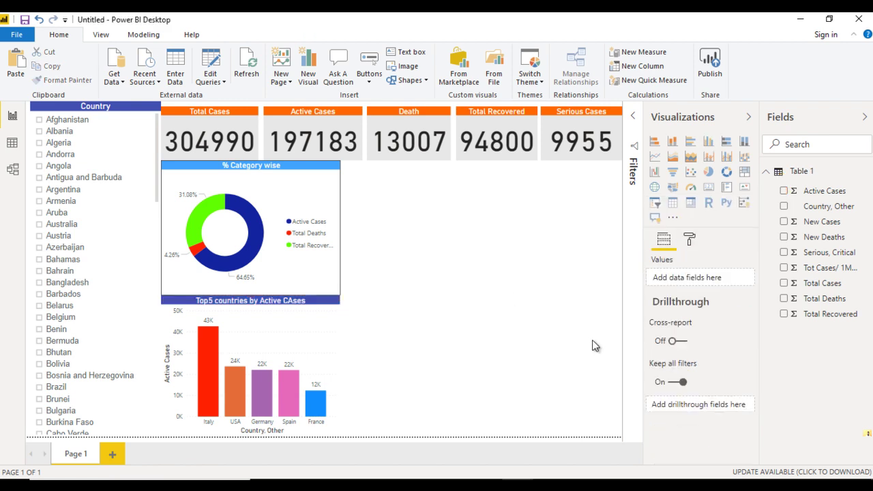
# Step: Turn off the Y axis title of the top-5 countries column chart
pyautogui.click(307, 354)
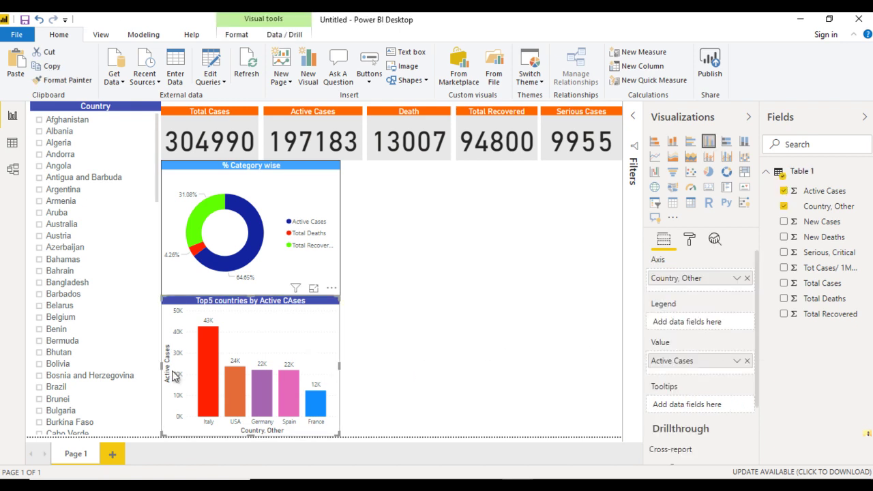
pyautogui.click(690, 239)
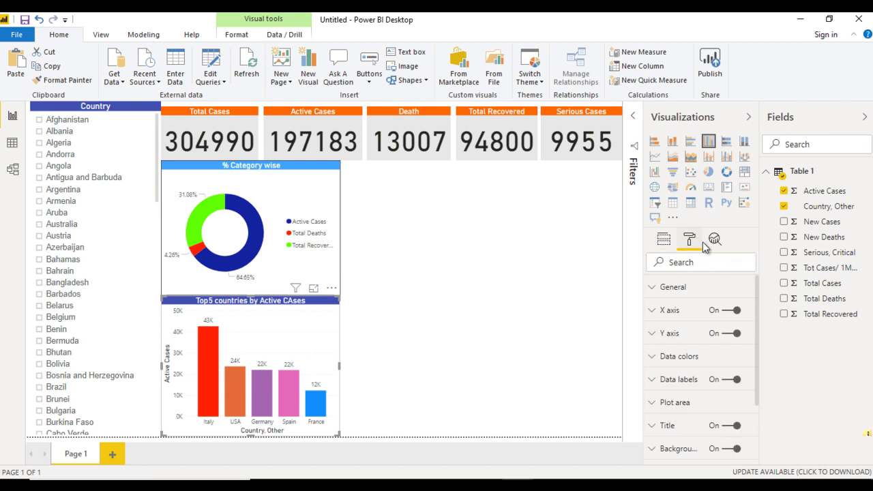
pyautogui.click(655, 334)
pyautogui.click(656, 334)
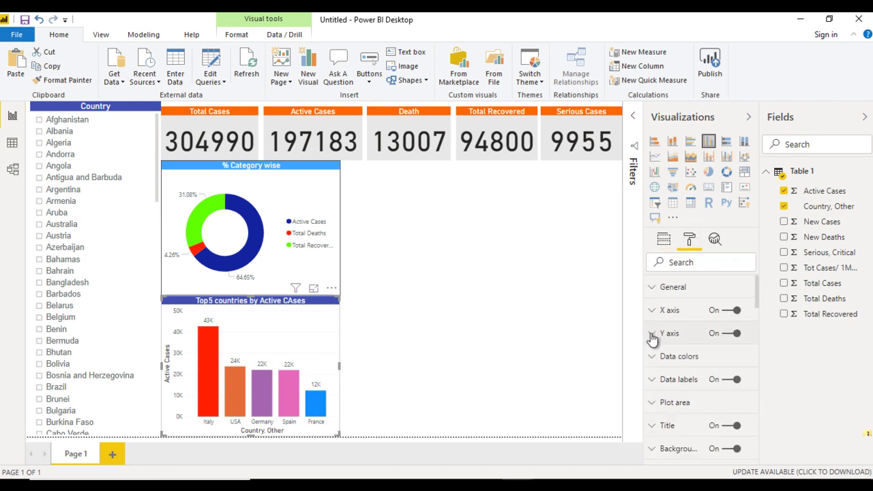
pyautogui.click(665, 334)
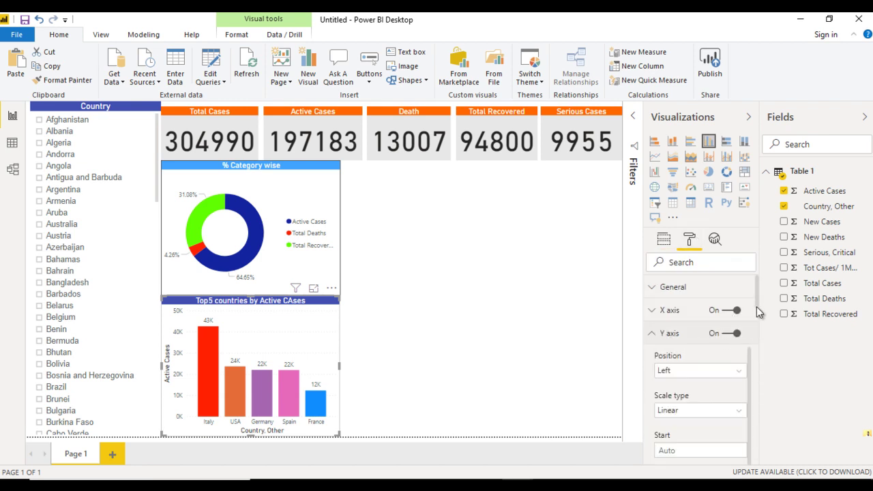
pyautogui.scroll(-2, 757, 321)
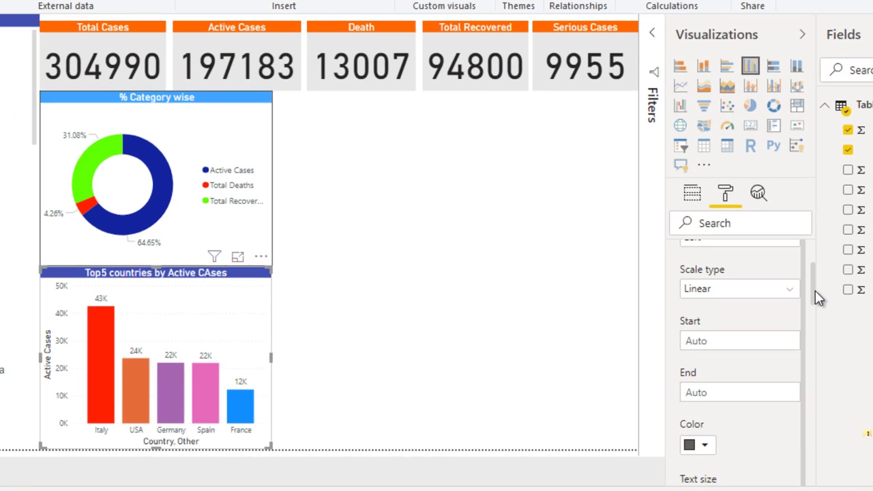
pyautogui.scroll(-6, 815, 293)
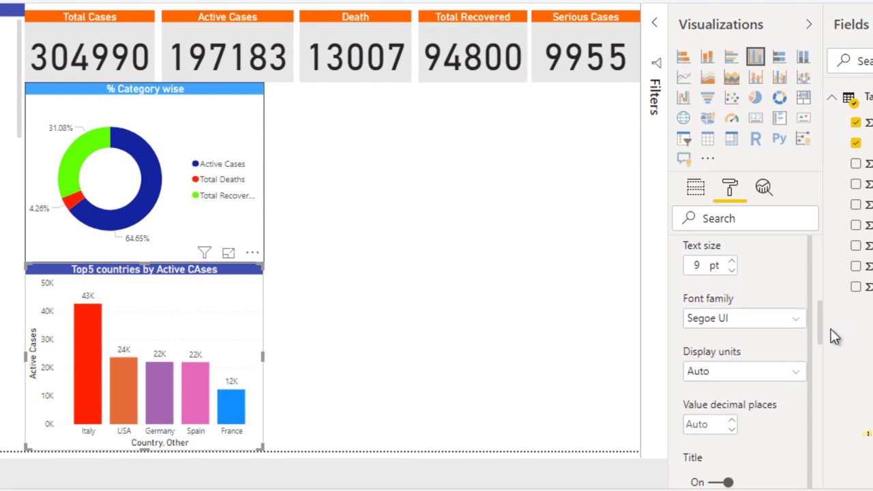
pyautogui.scroll(-4, 831, 329)
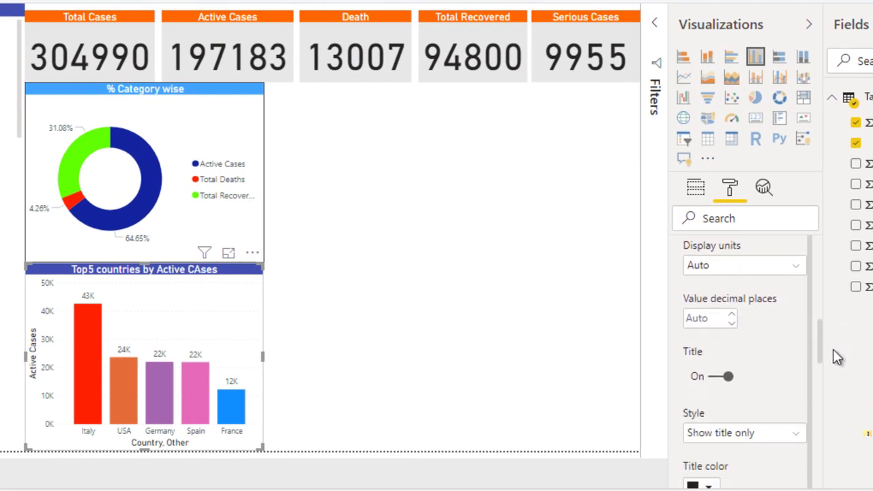
pyautogui.click(710, 300)
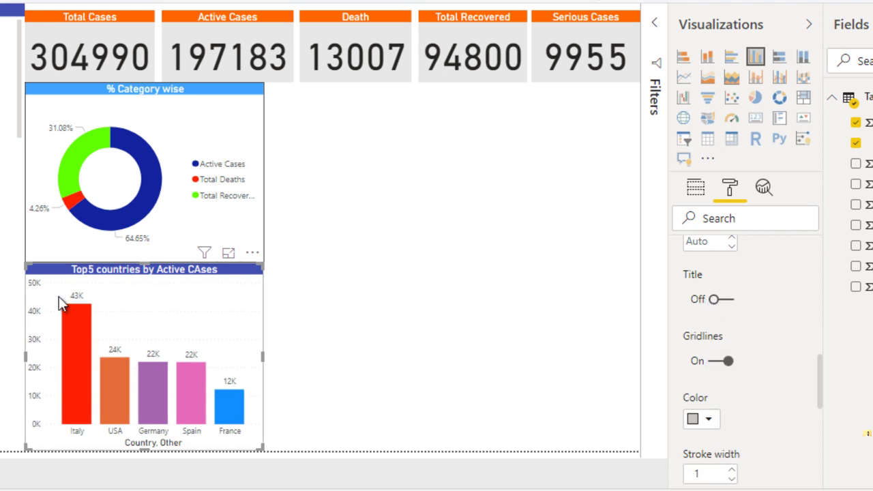
# Step: Turn off the X axis title of the top-5 countries column chart
pyautogui.moveTo(819, 366); pyautogui.dragTo(819, 250)
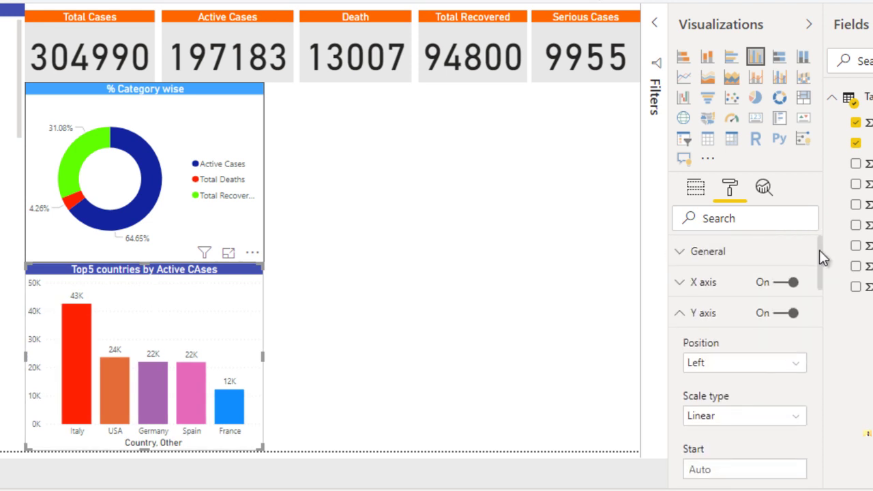
pyautogui.click(679, 315)
pyautogui.click(680, 282)
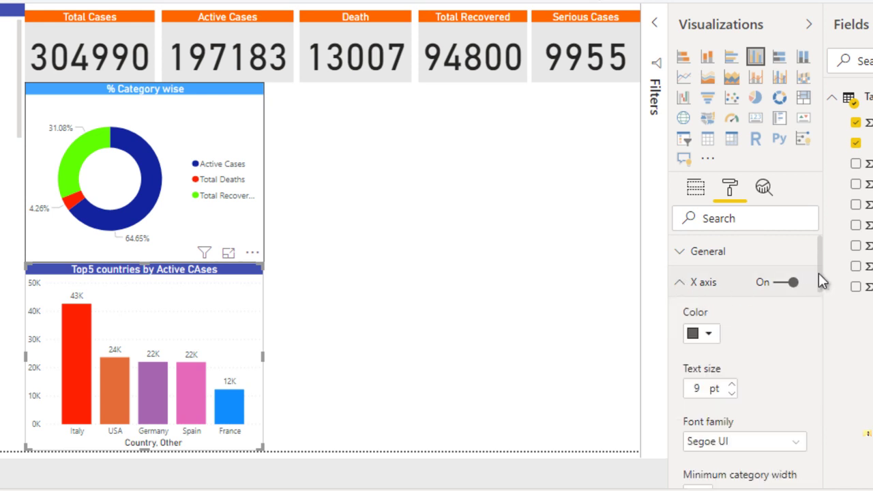
pyautogui.moveTo(819, 266); pyautogui.dragTo(830, 345)
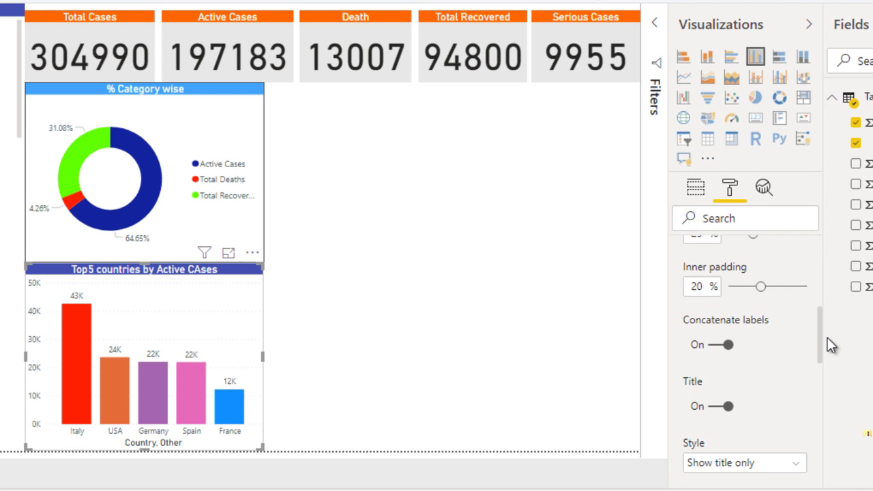
pyautogui.scroll(-1, 830, 344)
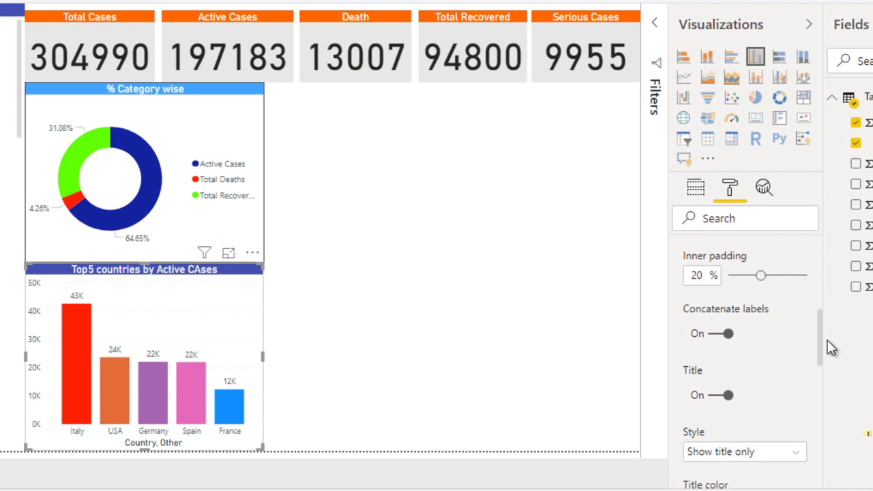
pyautogui.click(712, 379)
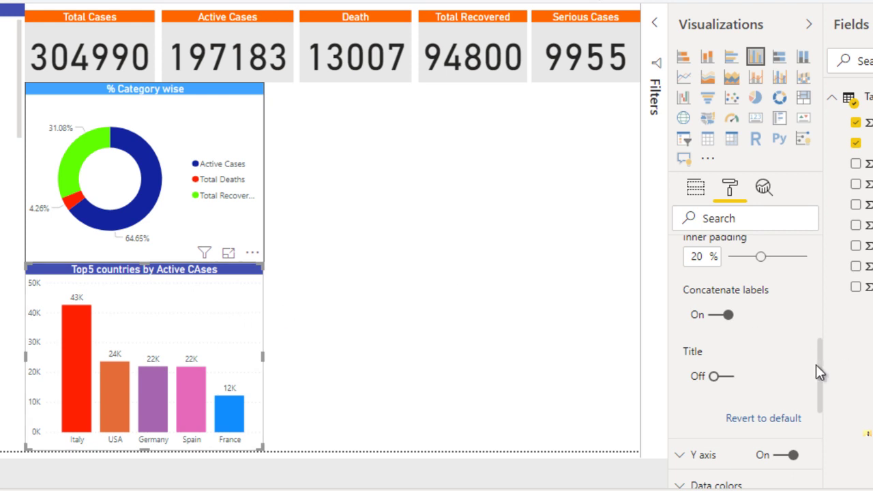
# Step: Turn on the border around the top-5 countries column chart
pyautogui.moveTo(818, 368); pyautogui.dragTo(818, 468)
pyautogui.click(788, 413)
pyautogui.click(327, 265)
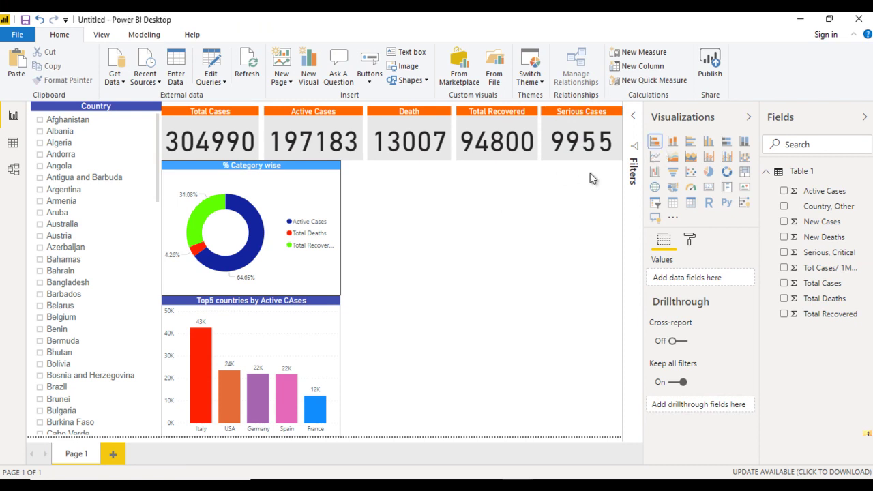
# Step: Insert a stacked bar chart and resize it to fill the empty area beside the donut and column charts
pyautogui.click(654, 142)
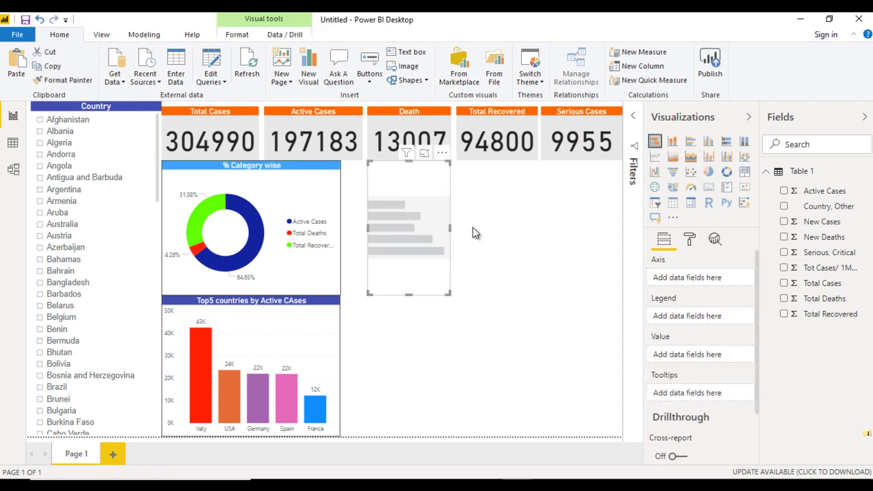
pyautogui.moveTo(449, 228); pyautogui.dragTo(629, 243)
pyautogui.moveTo(368, 227); pyautogui.dragTo(343, 236)
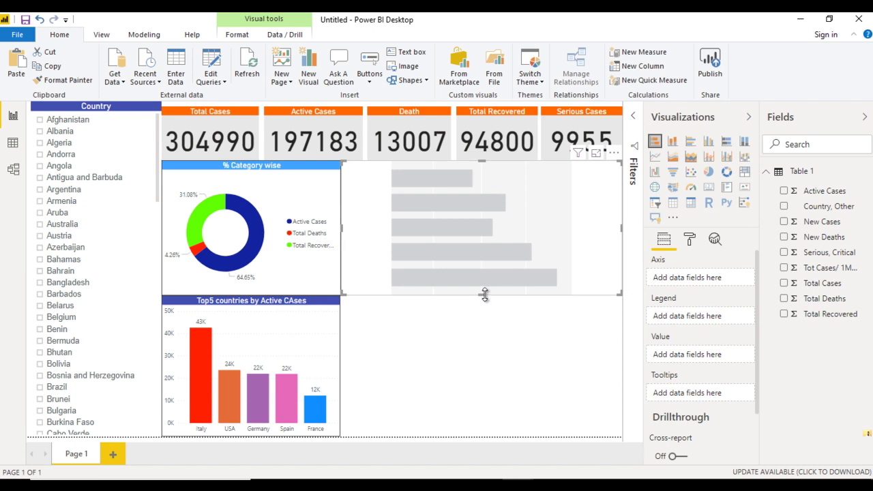
pyautogui.moveTo(484, 294); pyautogui.dragTo(463, 442)
pyautogui.click(466, 444)
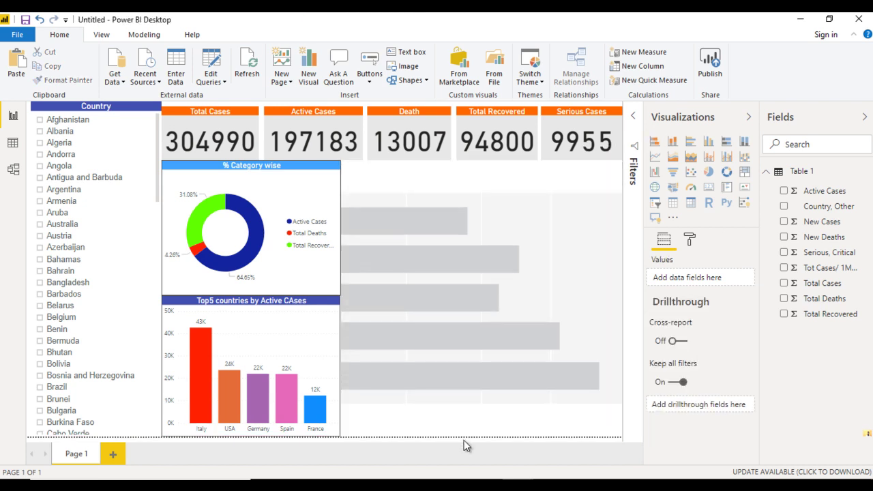
# Step: Put Country, Other on the bar chart's axis and add Total Cases, Active Cases, New Cases and Serious, Critical as values
pyautogui.click(534, 198)
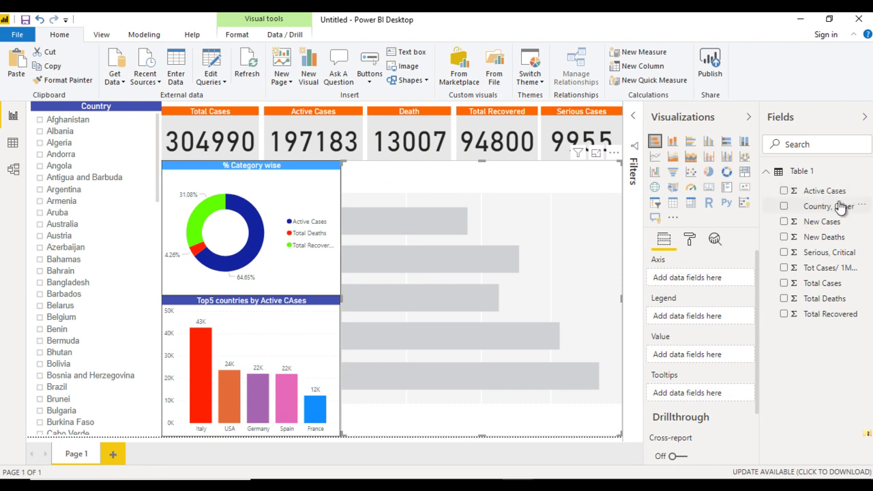
pyautogui.moveTo(841, 207); pyautogui.dragTo(717, 277)
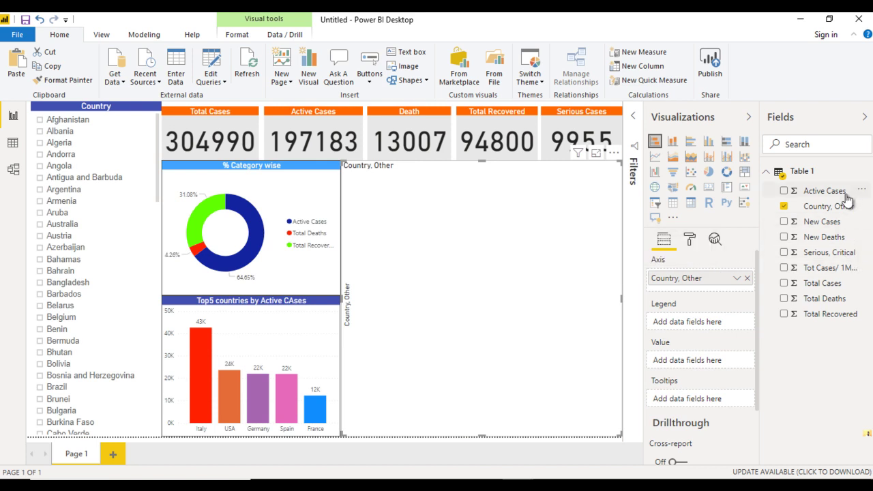
pyautogui.moveTo(833, 283); pyautogui.dragTo(721, 360)
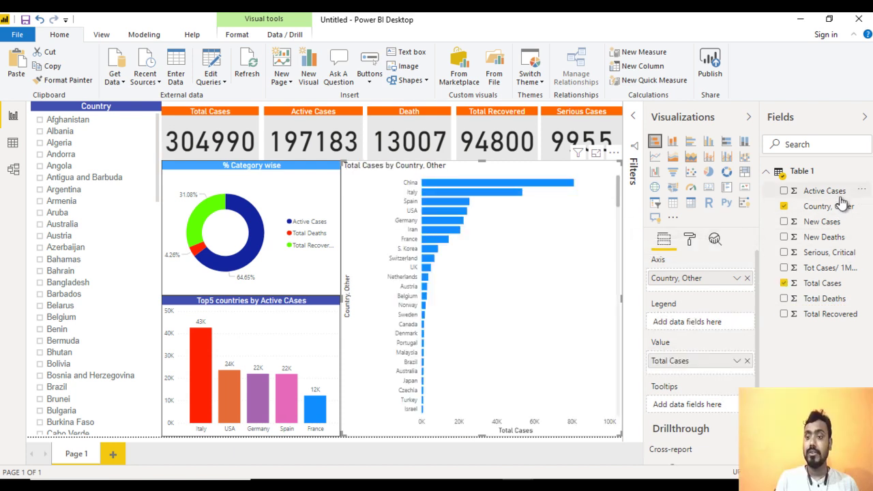
pyautogui.moveTo(839, 194); pyautogui.dragTo(737, 375)
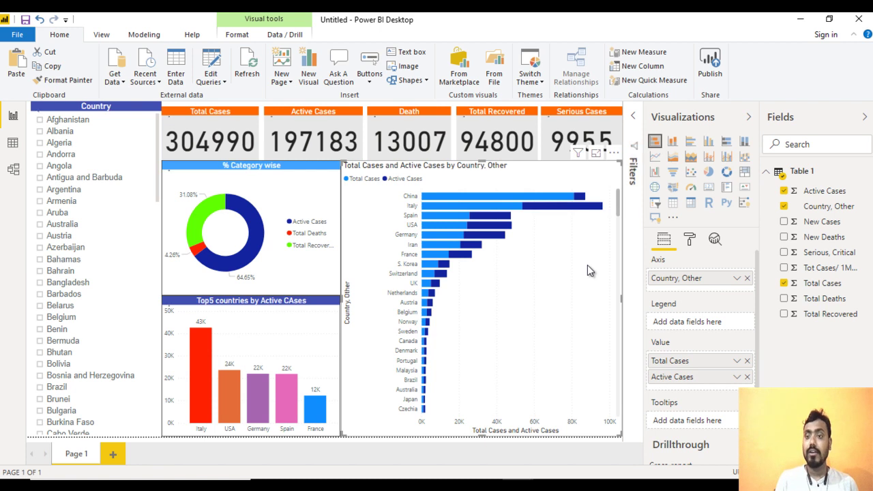
pyautogui.moveTo(829, 223); pyautogui.dragTo(722, 387)
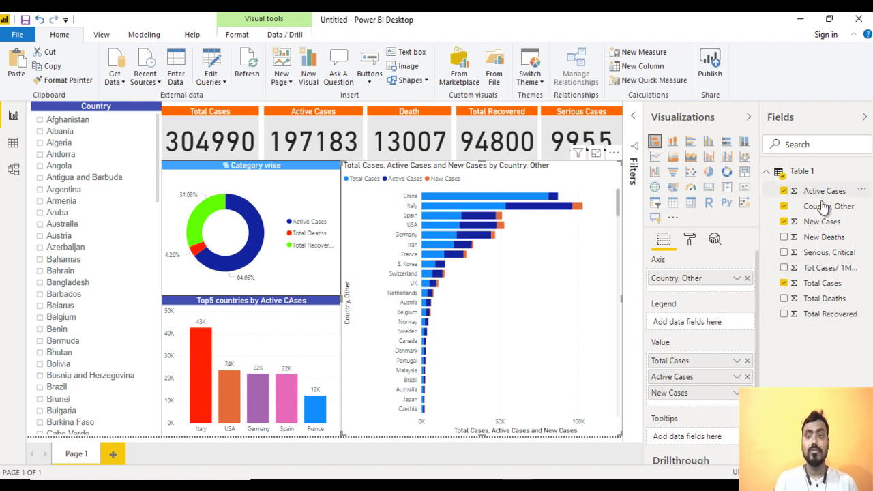
pyautogui.moveTo(828, 255); pyautogui.dragTo(705, 405)
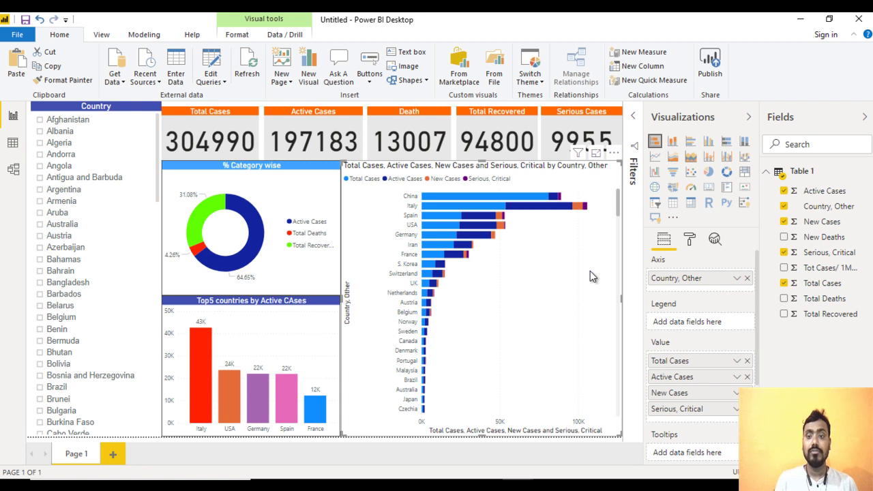
# Step: Turn off the Y axis title of the country-wise stacked bar chart
pyautogui.click(691, 241)
pyautogui.scroll(-1, 725, 339)
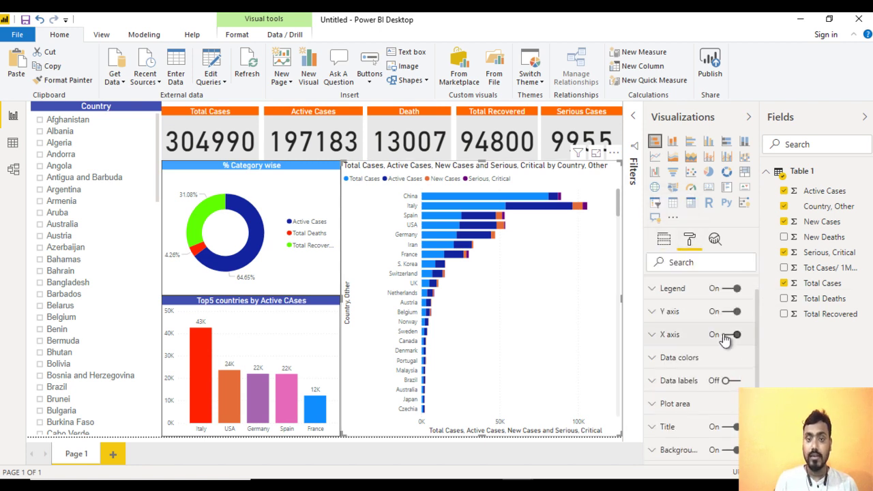
pyautogui.click(653, 312)
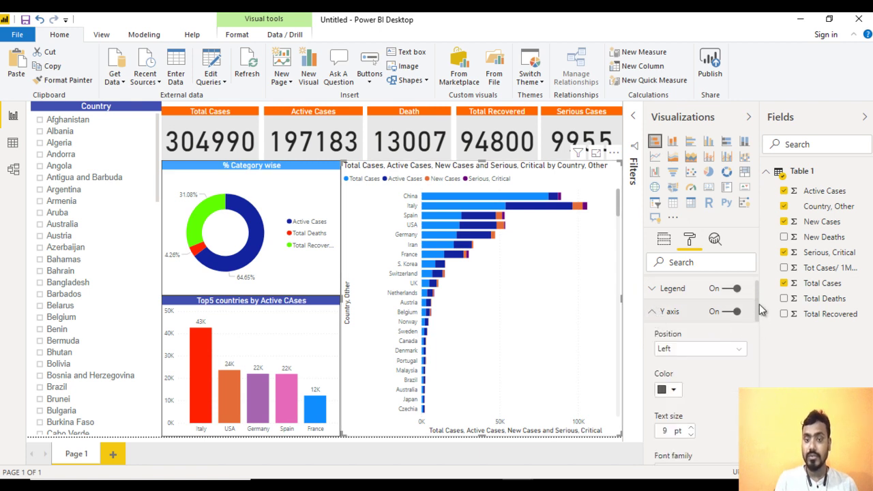
pyautogui.moveTo(759, 307); pyautogui.dragTo(757, 323)
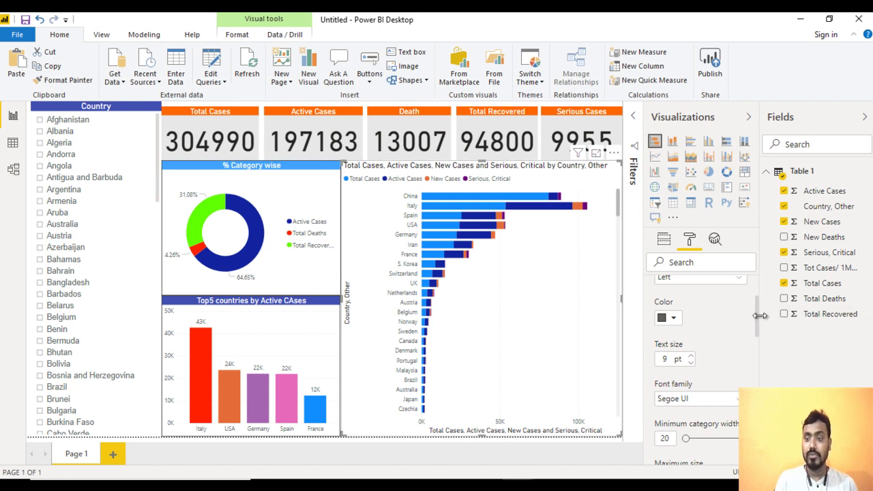
pyautogui.moveTo(755, 315); pyautogui.dragTo(760, 360)
pyautogui.click(683, 360)
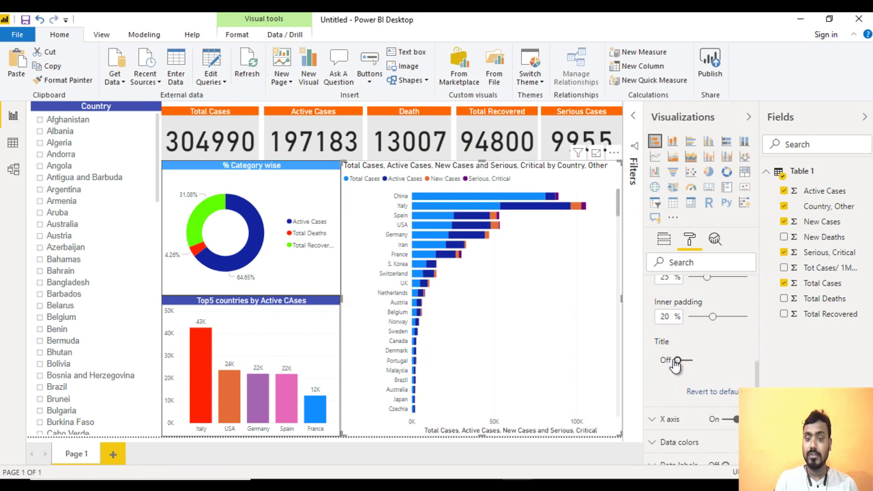
# Step: Turn off the X axis title of the country-wise stacked bar chart
pyautogui.scroll(-3, 681, 369)
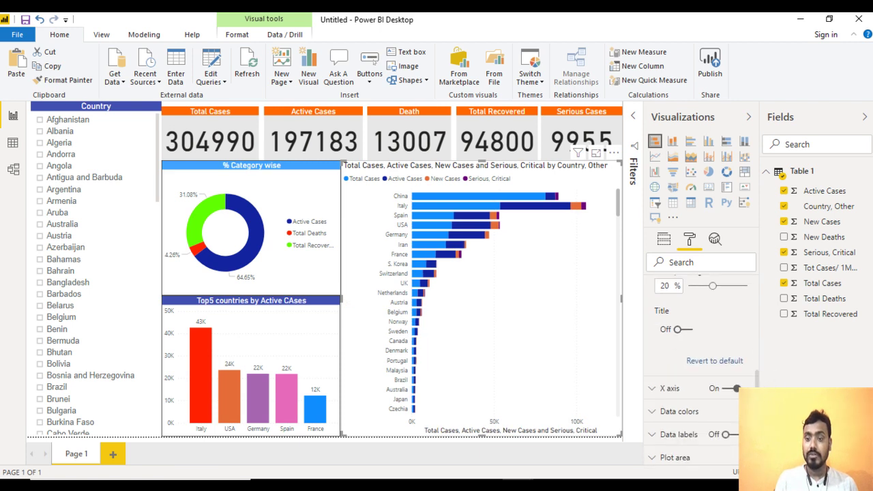
pyautogui.click(656, 346)
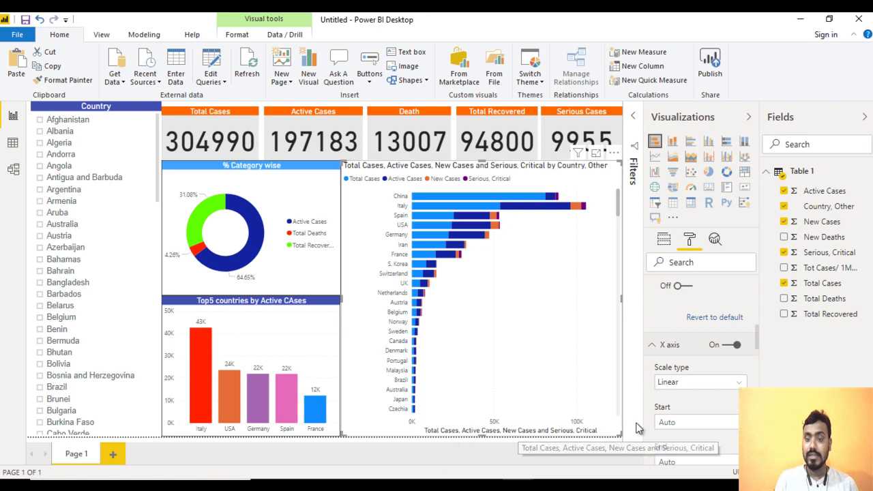
pyautogui.moveTo(759, 343); pyautogui.dragTo(763, 393)
pyautogui.click(678, 353)
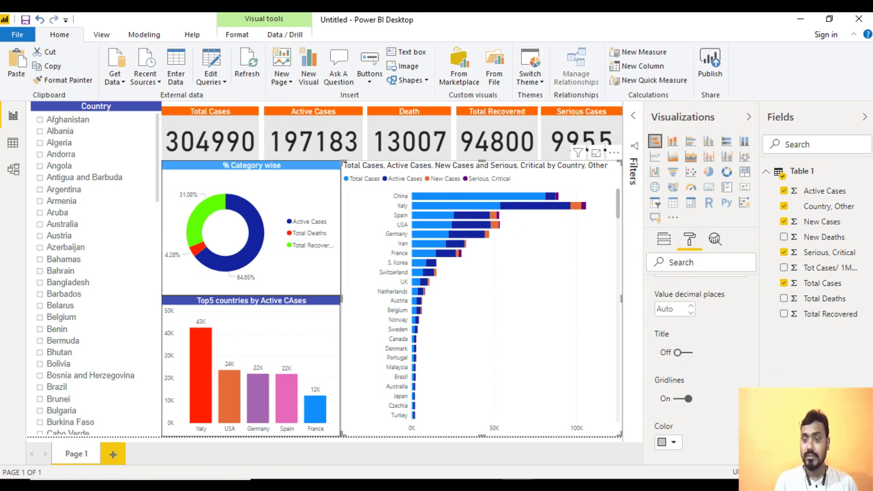
# Step: Change the data color of the Serious, Critical series in the stacked bar chart to red
pyautogui.scroll(-5, 700, 322)
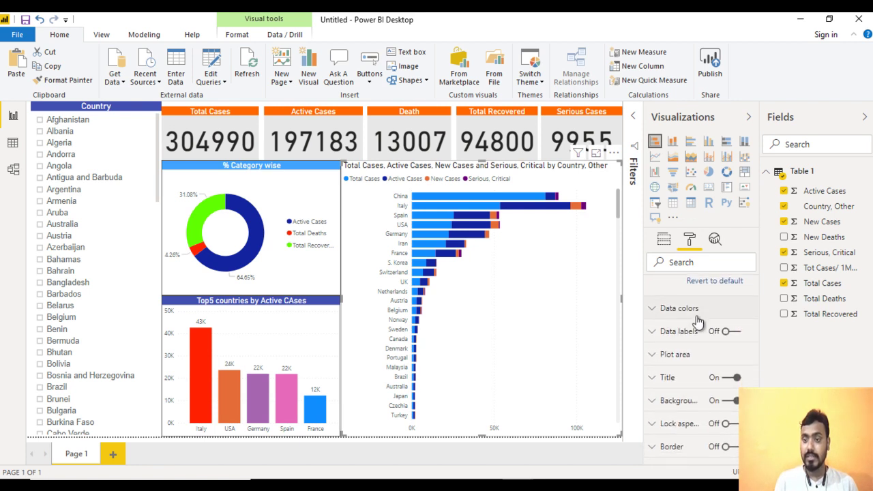
pyautogui.click(694, 313)
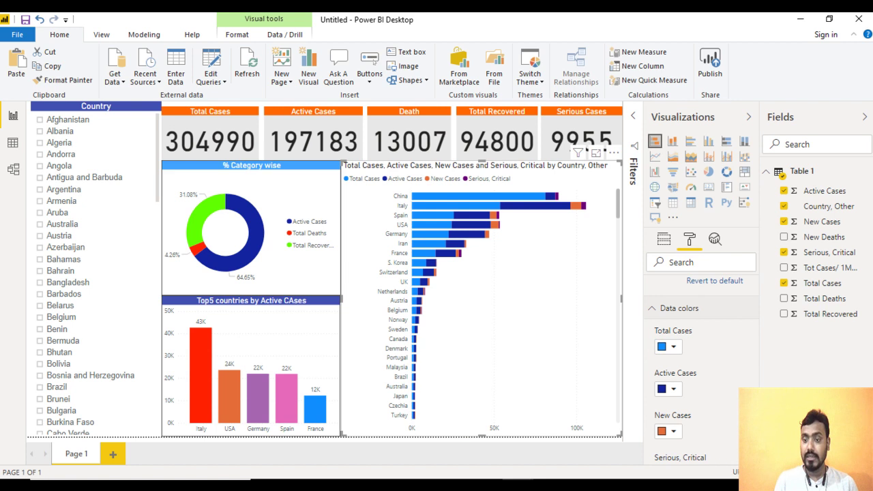
pyautogui.scroll(-3, 682, 382)
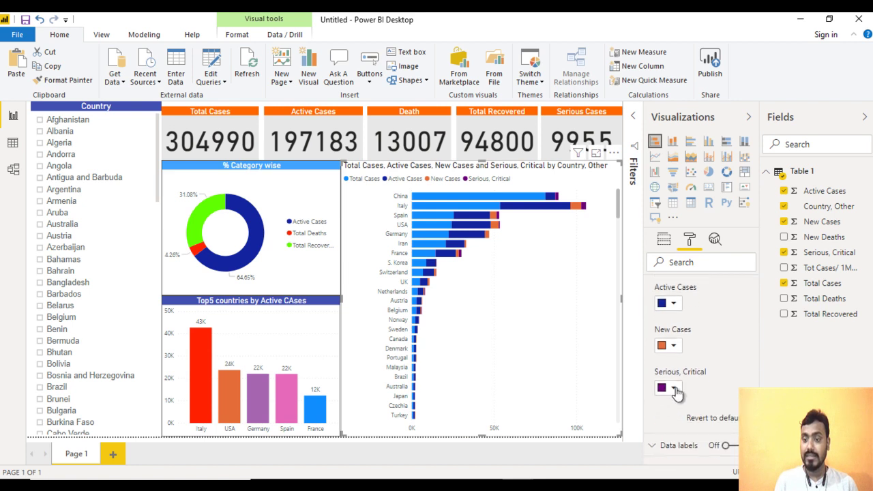
pyautogui.click(674, 388)
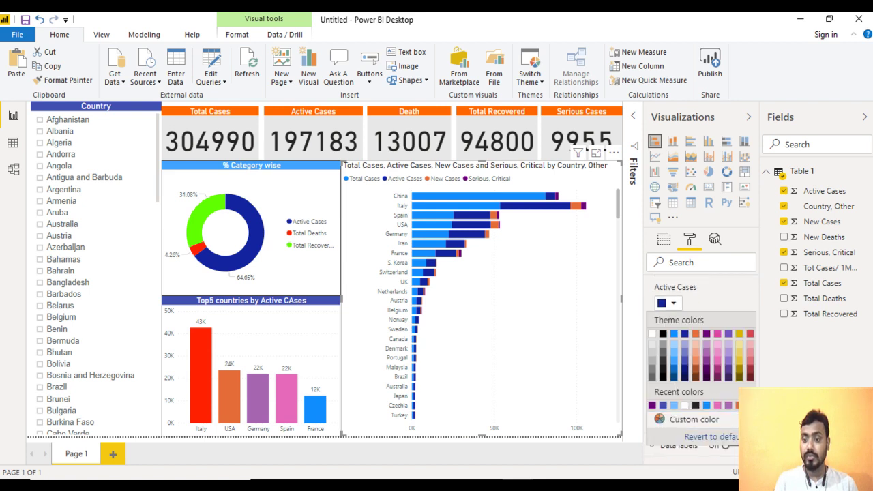
pyautogui.click(750, 334)
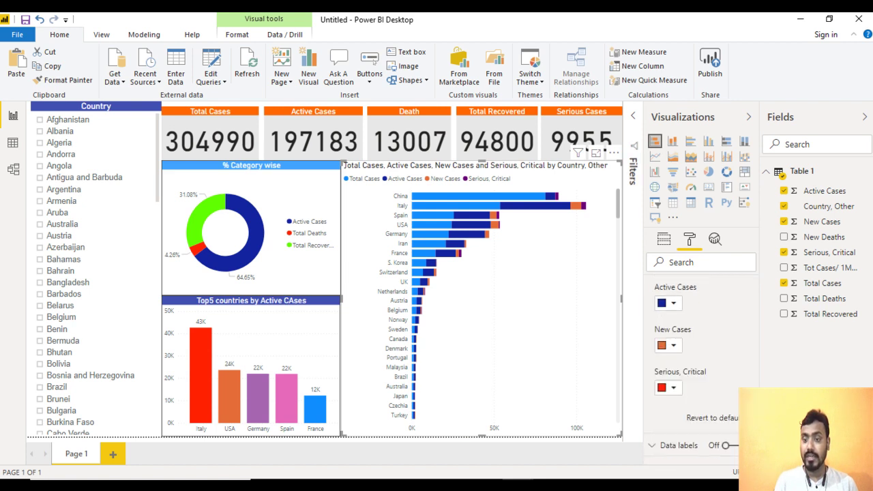
pyautogui.click(673, 347)
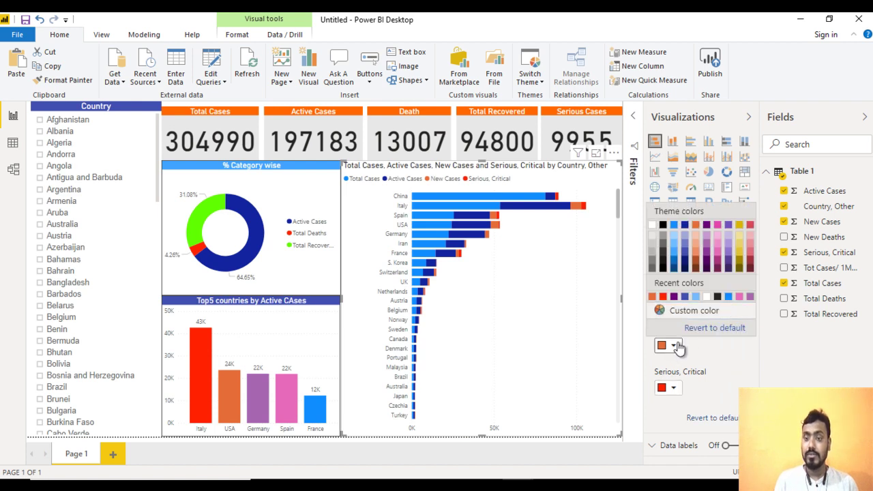
pyautogui.click(677, 347)
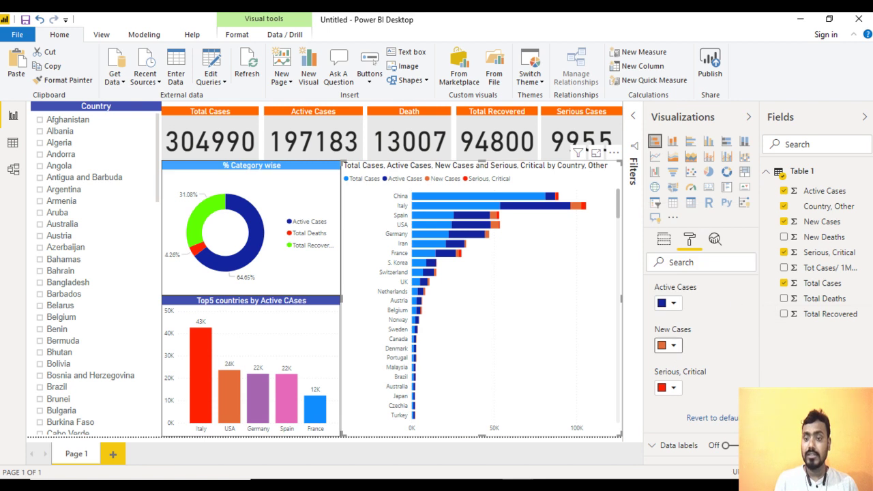
# Step: Collapse the expanded axis and data color settings and turn off the stacked bar chart's title
pyautogui.scroll(3, 700, 355)
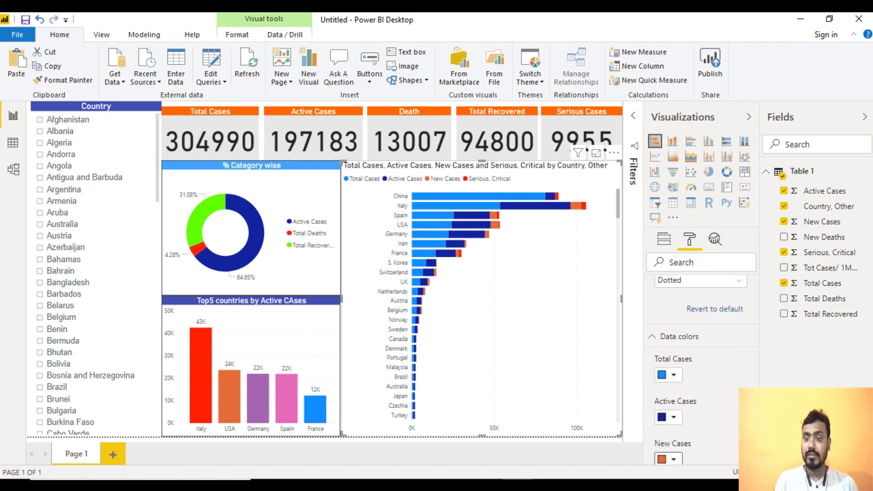
pyautogui.moveTo(758, 436); pyautogui.dragTo(763, 289)
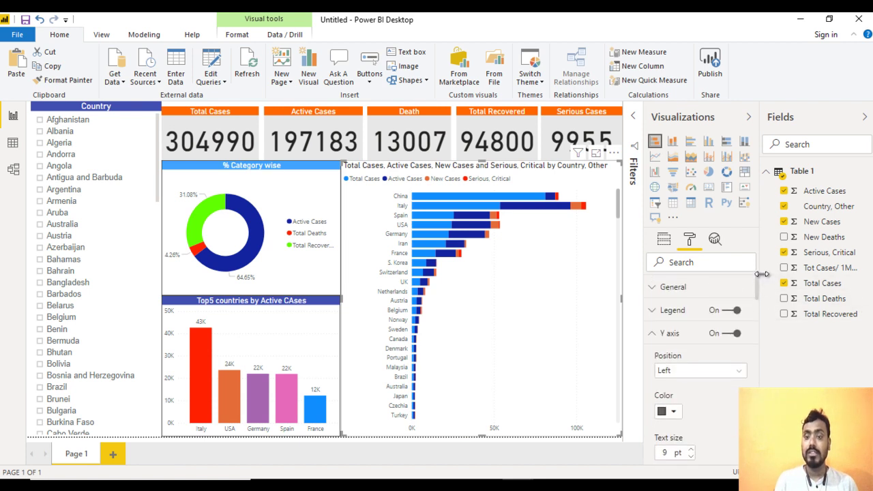
pyautogui.click(657, 335)
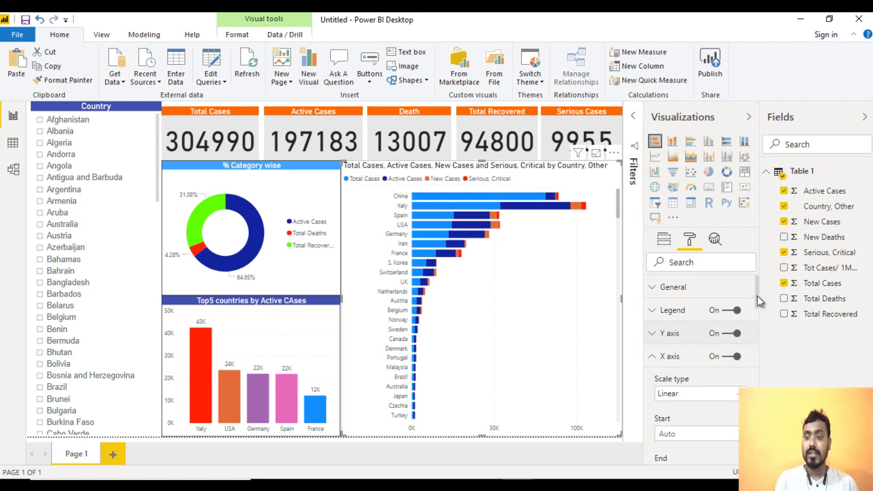
pyautogui.click(655, 357)
pyautogui.click(652, 380)
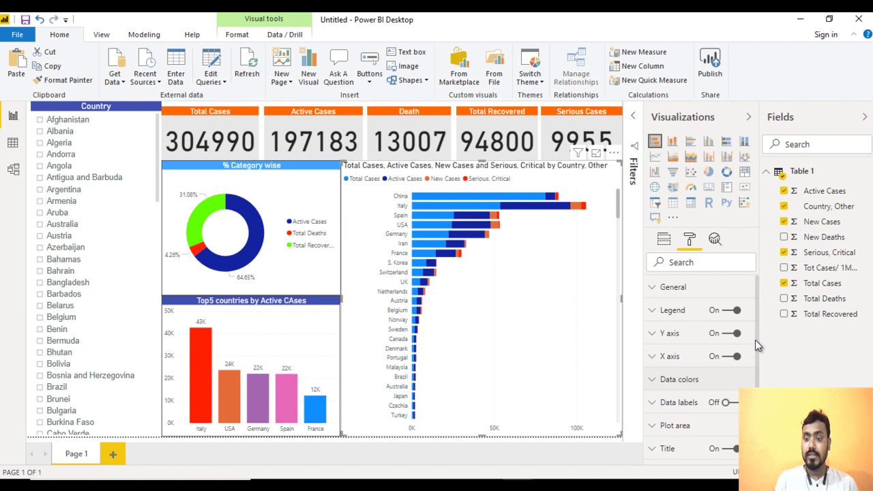
pyautogui.scroll(-2, 755, 348)
pyautogui.click(727, 396)
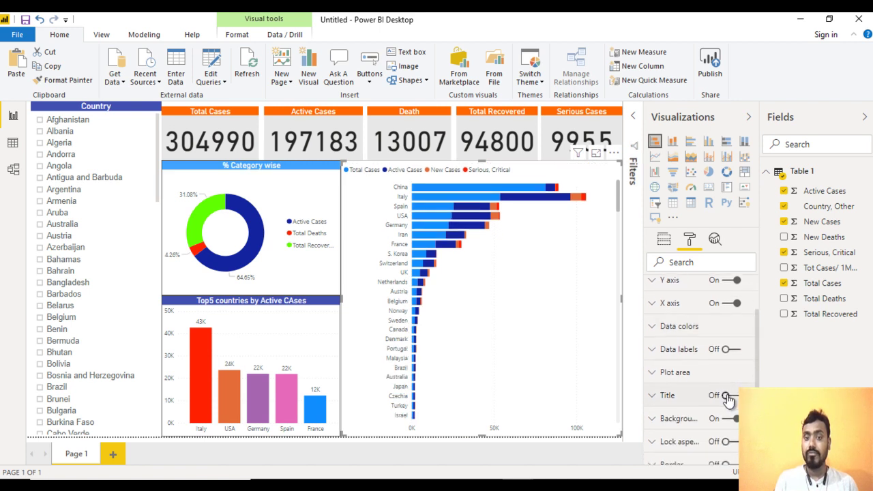
# Step: Narrow the Country slicer from its right edge until it just fits the longest country names
pyautogui.moveTo(512, 187)
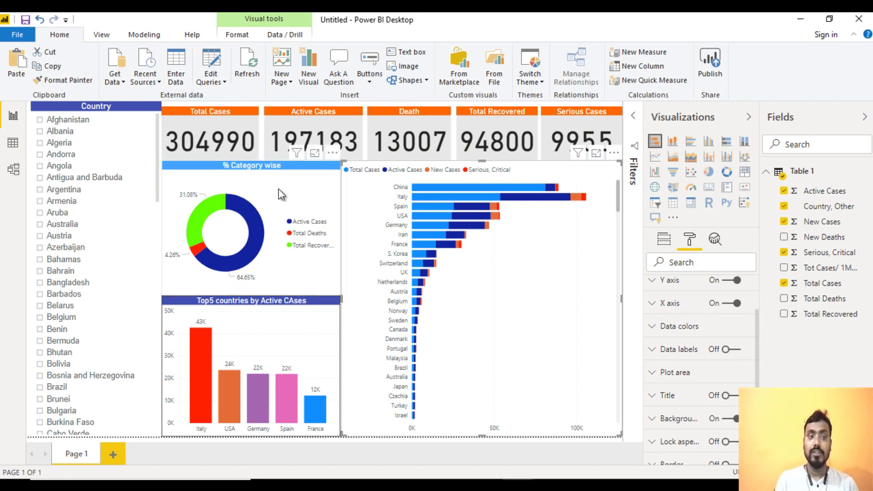
pyautogui.click(88, 106)
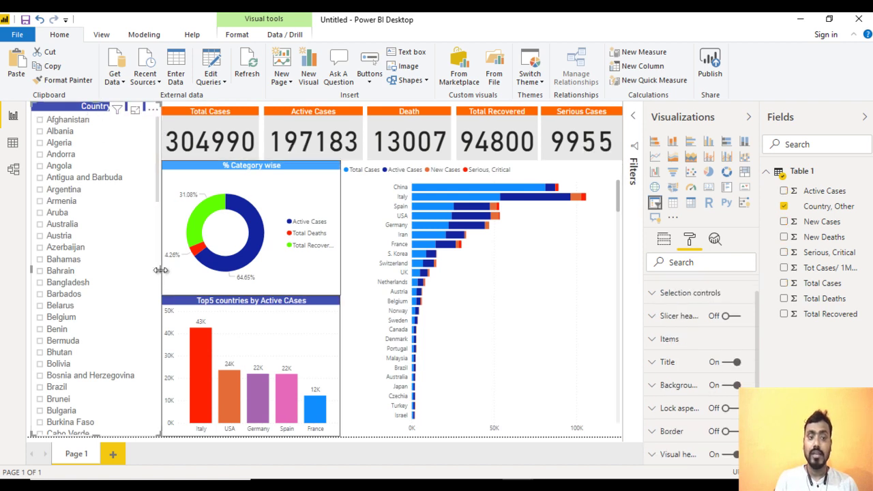
pyautogui.moveTo(161, 270); pyautogui.dragTo(139, 271)
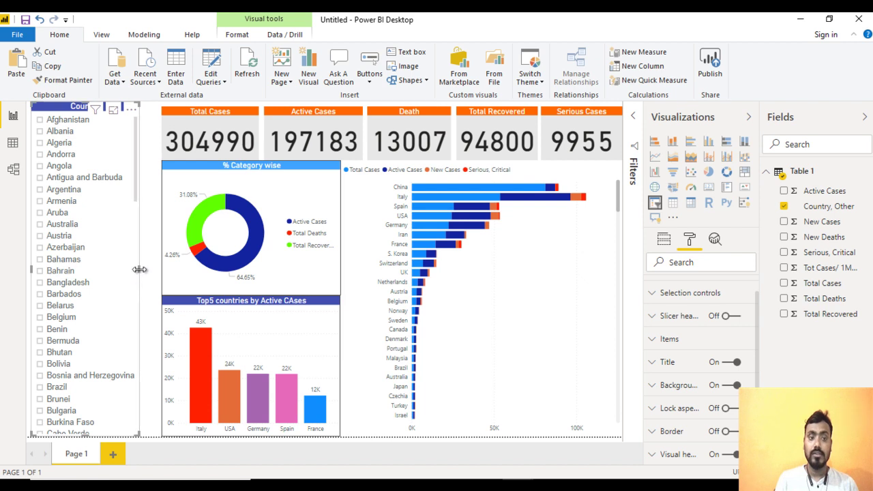
pyautogui.moveTo(137, 274); pyautogui.dragTo(138, 270)
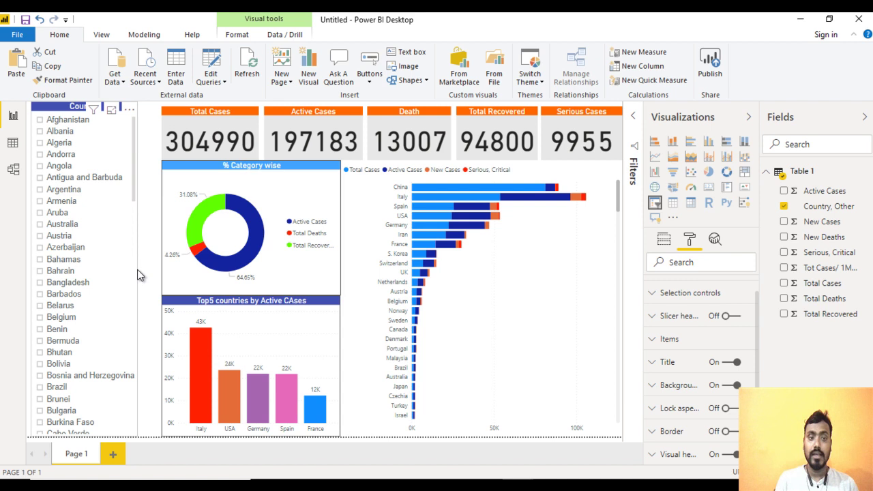
pyautogui.click(150, 213)
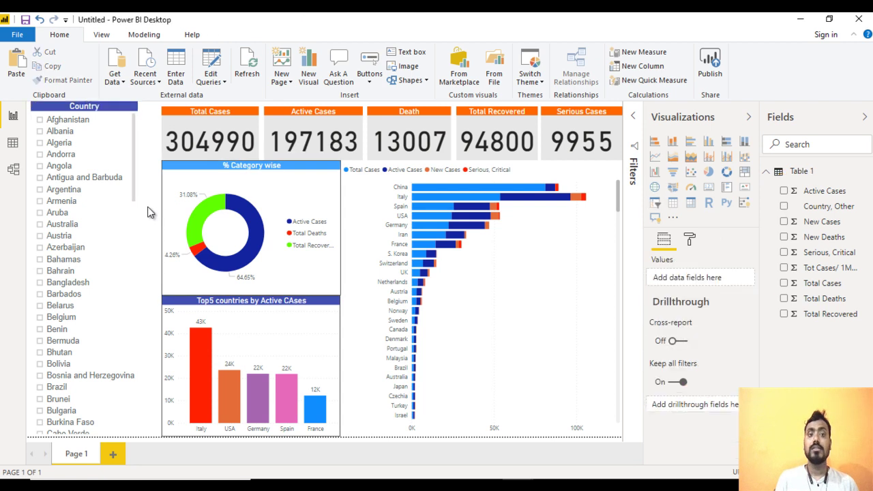
# Step: Move all five case cards together closer to the narrowed Country slicer and slightly up
pyautogui.click(211, 126)
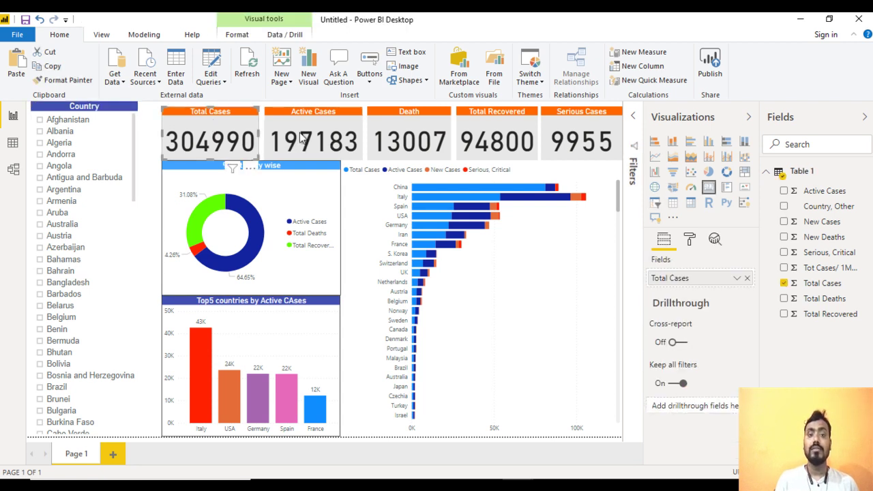
pyautogui.click(433, 132)
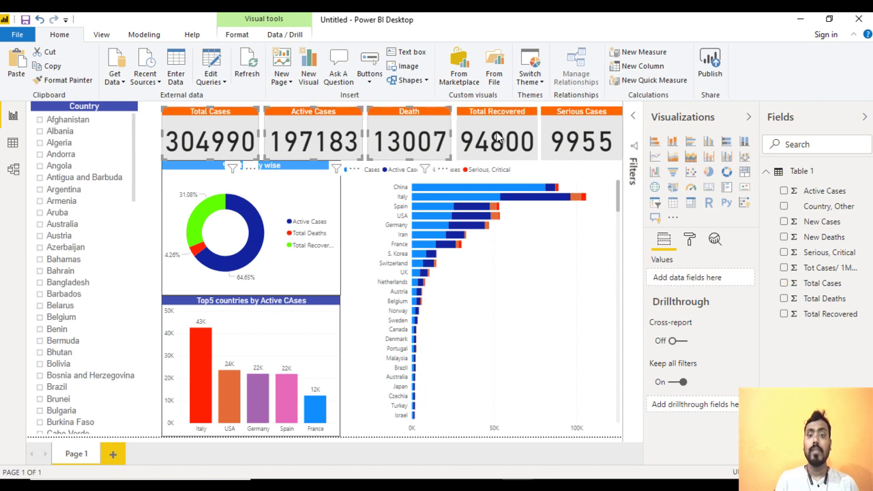
pyautogui.click(285, 129)
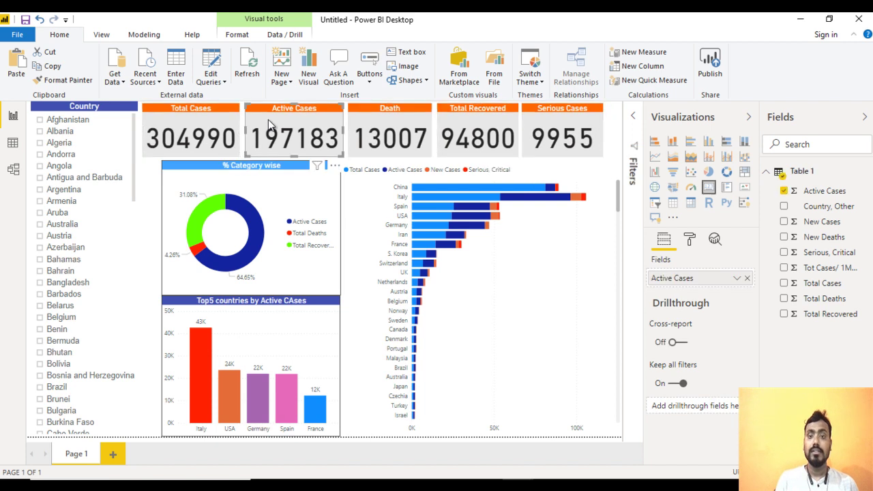
pyautogui.click(611, 145)
# Step: Move the donut chart and the top-5 column chart together so they line up under the Total Cases card beside the slicer
pyautogui.click(287, 176)
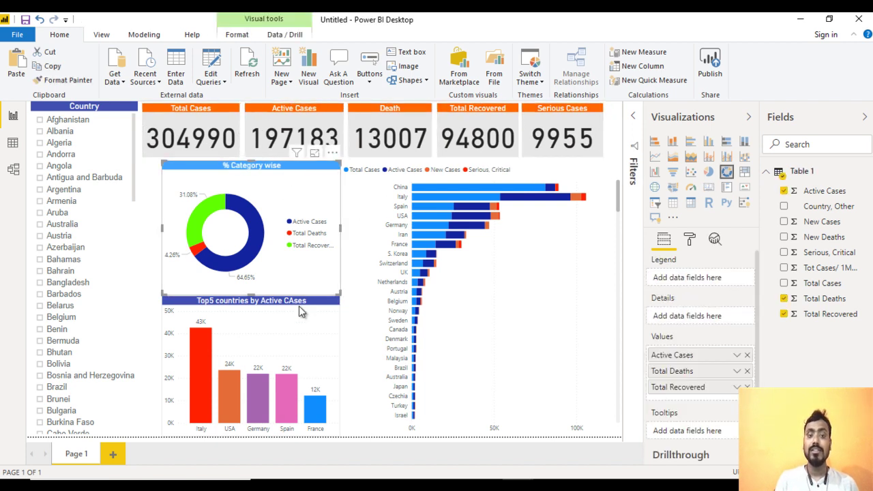
pyautogui.click(302, 312)
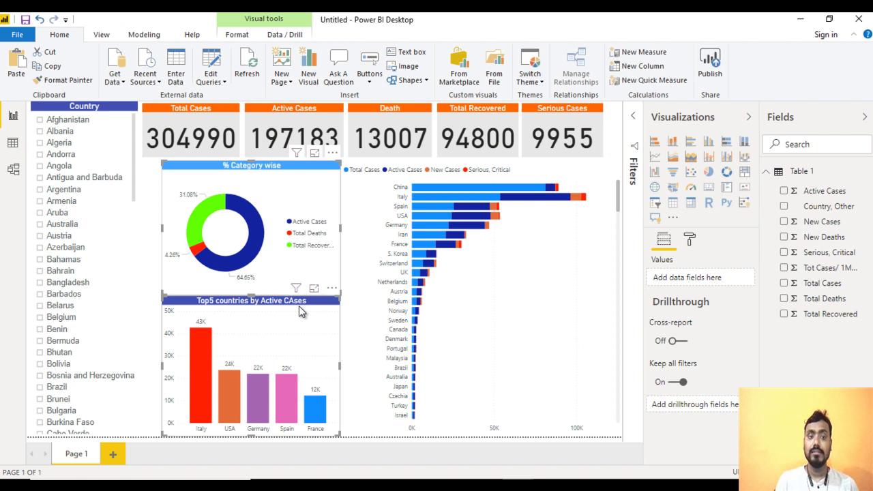
pyautogui.moveTo(260, 175); pyautogui.dragTo(242, 177)
pyautogui.click(241, 177)
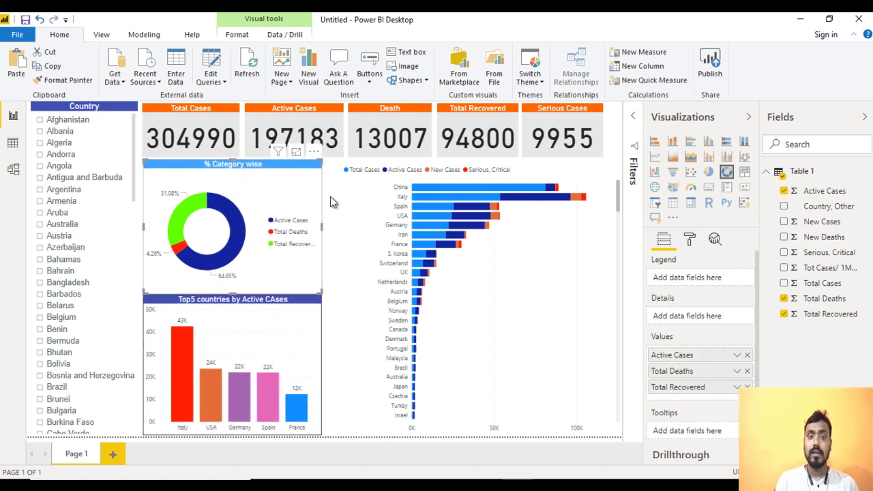
# Step: Widen the stacked bar chart from its left edge to close the gap beside the donut and column charts
pyautogui.click(364, 212)
pyautogui.moveTo(343, 302); pyautogui.dragTo(324, 299)
pyautogui.click(304, 208)
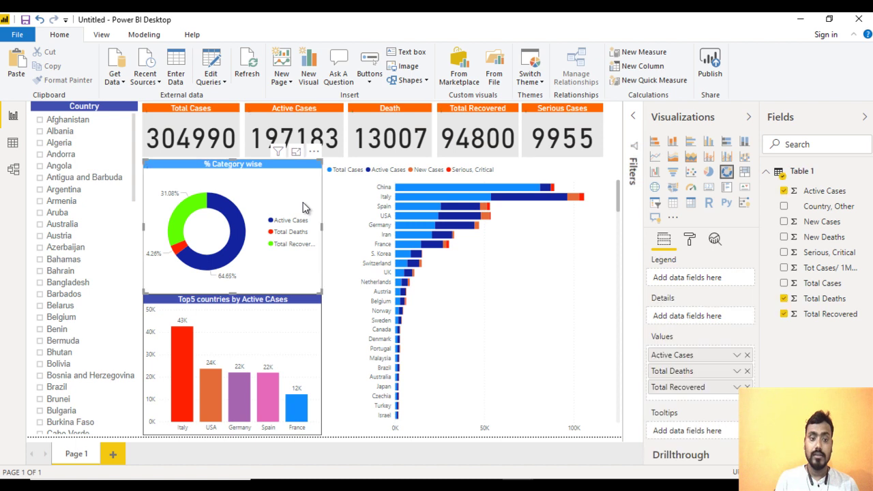
pyautogui.click(612, 139)
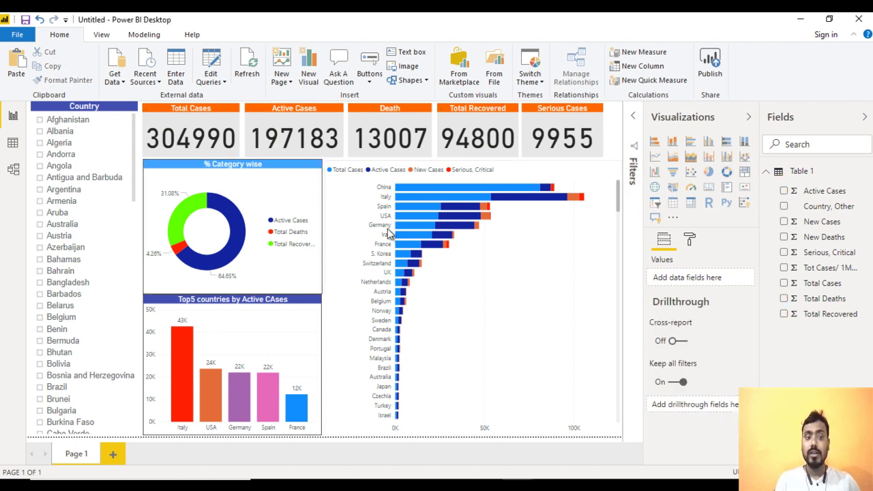
# Step: Turn on the border around the country-wise stacked bar chart
pyautogui.click(526, 272)
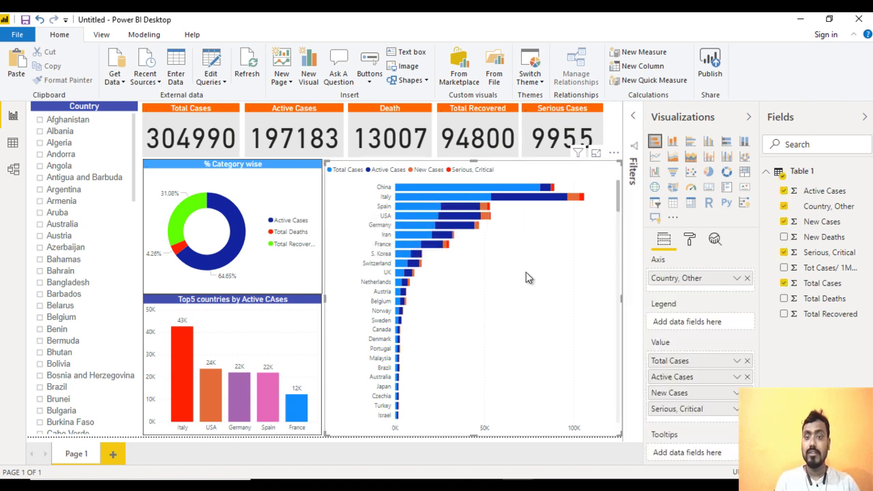
pyautogui.click(689, 239)
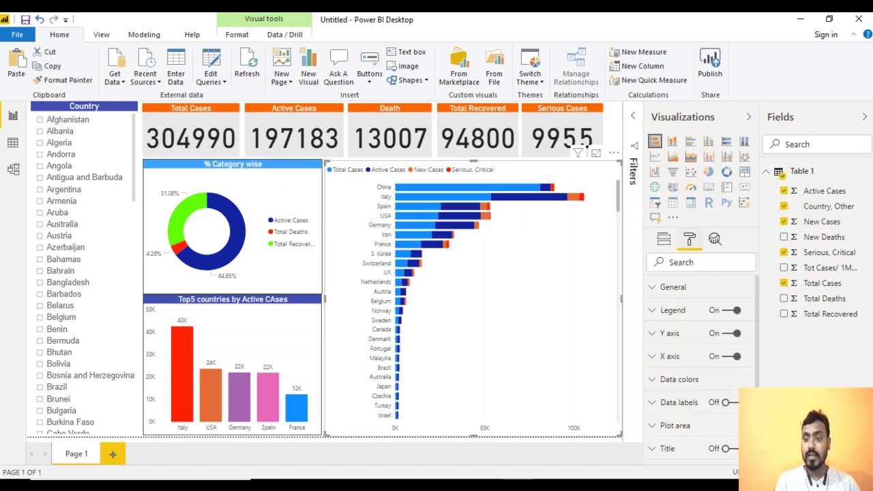
pyautogui.scroll(-3, 701, 368)
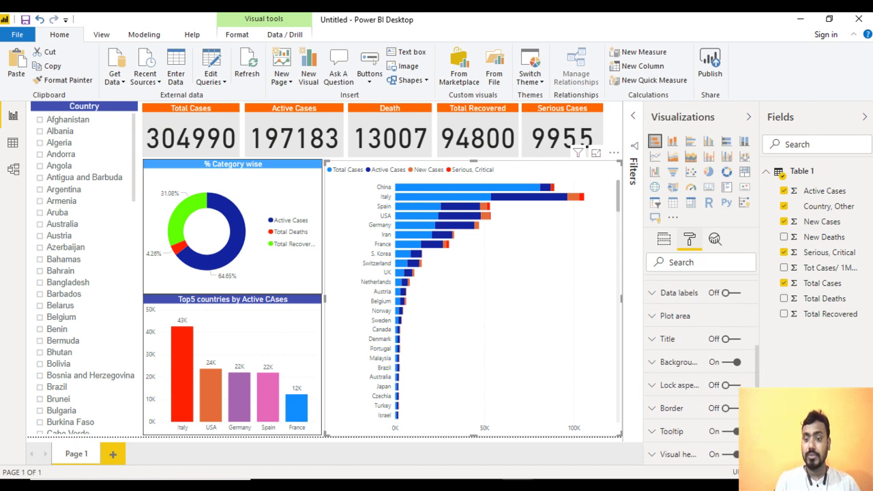
pyautogui.click(735, 409)
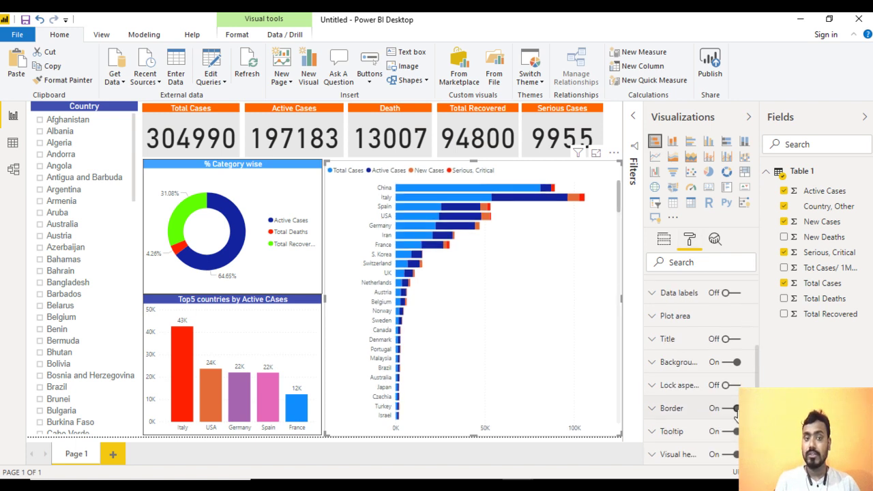
# Step: Turn on the border of the Total Cases card and copy its formatting to the Active Cases, Death, Total Recovered and Serious Cases cards
pyautogui.click(195, 122)
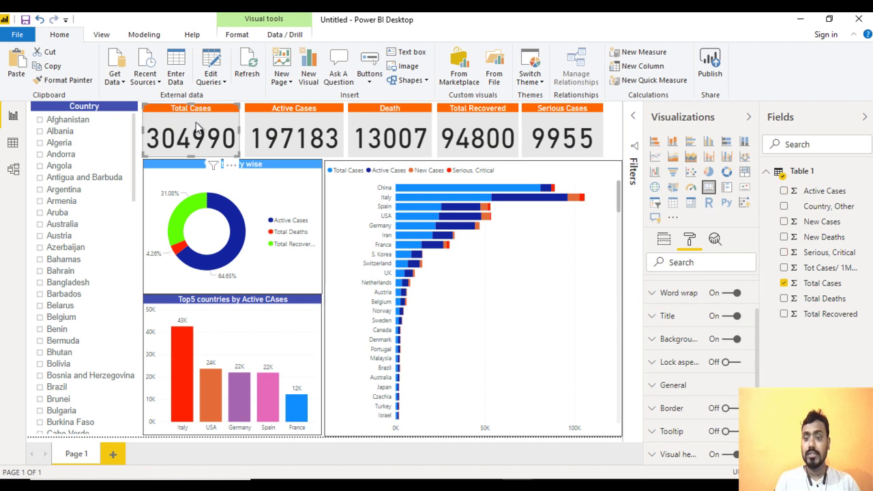
pyautogui.click(729, 411)
pyautogui.click(61, 82)
pyautogui.click(285, 134)
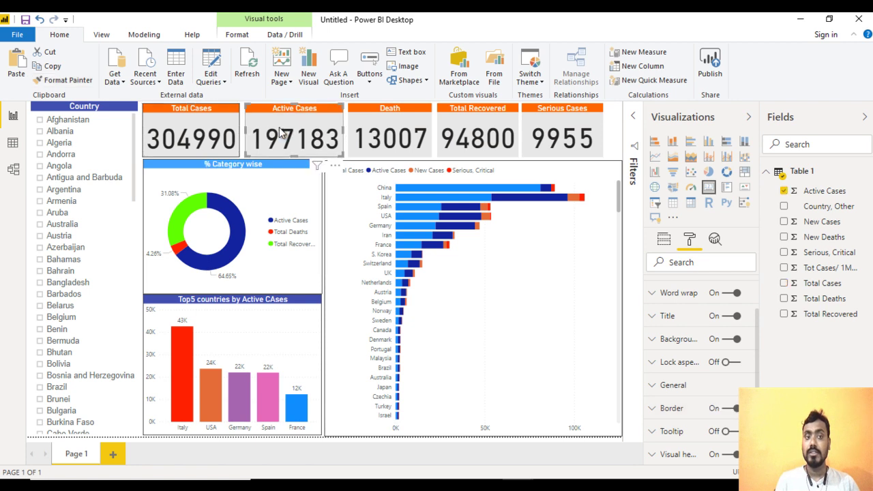
pyautogui.click(62, 83)
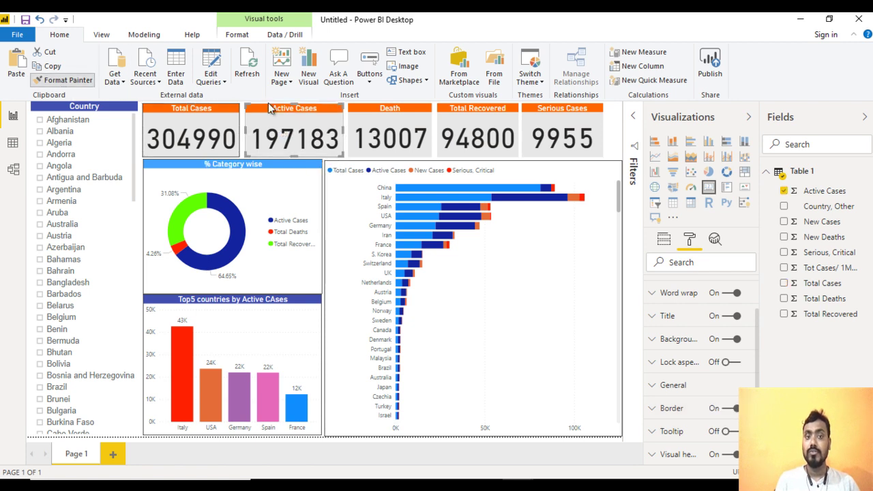
pyautogui.click(388, 134)
pyautogui.click(69, 79)
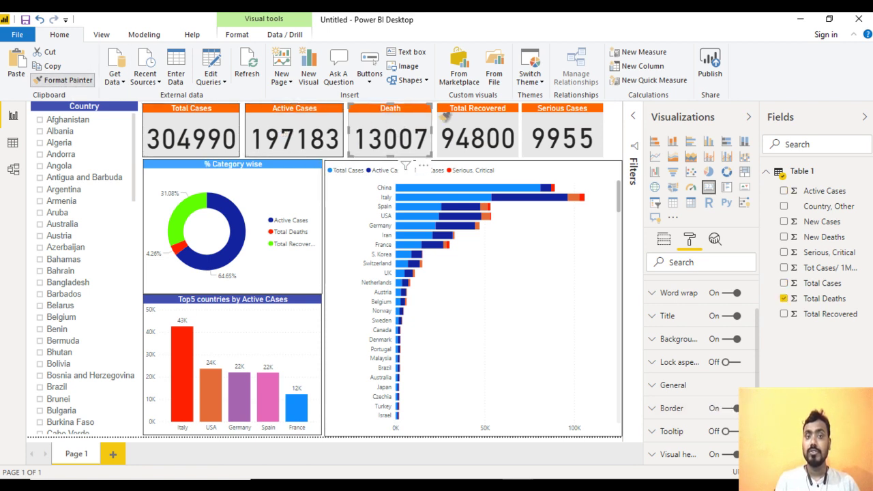
pyautogui.click(448, 117)
pyautogui.click(62, 79)
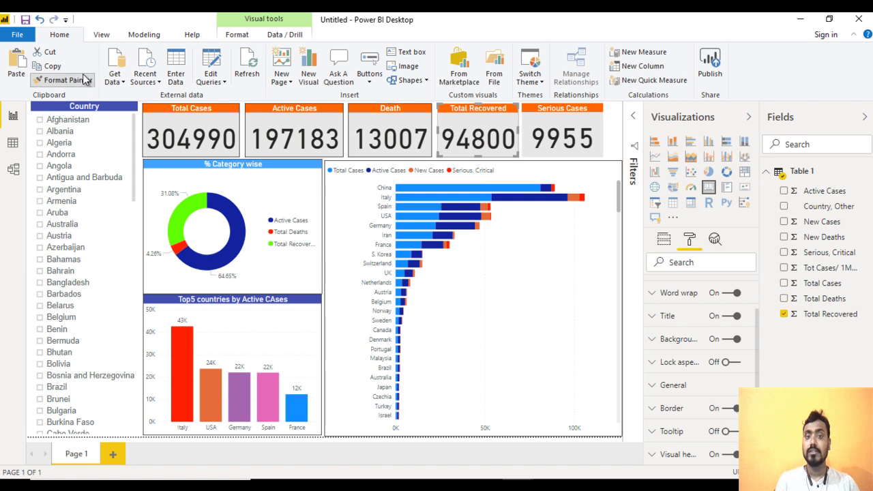
pyautogui.click(541, 126)
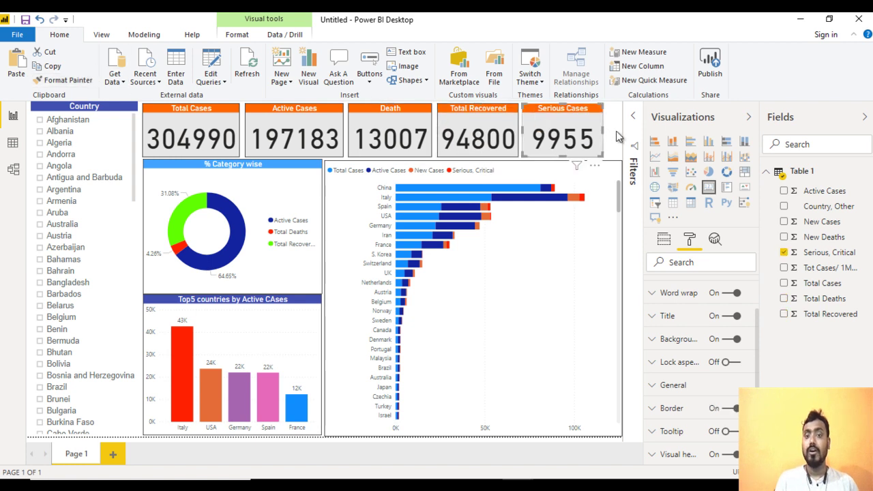
pyautogui.click(617, 136)
# Step: Nudge the Serious Cases card horizontally until it nearly lines up with the stacked bar chart's outer edge
pyautogui.click(559, 129)
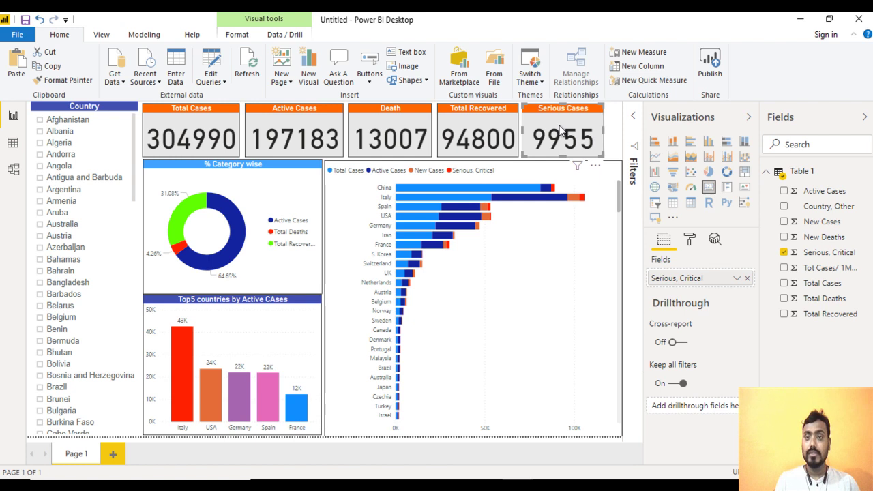
pyautogui.press('Right')
pyautogui.press('Right')
pyautogui.press('Right')
pyautogui.press('Right')
pyautogui.press('Right')
pyautogui.press('Right')
pyautogui.press('Right')
pyautogui.press('Right')
pyautogui.press('Right')
pyautogui.press('Right')
pyautogui.press('Right')
pyautogui.press('Right')
pyautogui.press('Right')
pyautogui.press('Right')
pyautogui.press('Right')
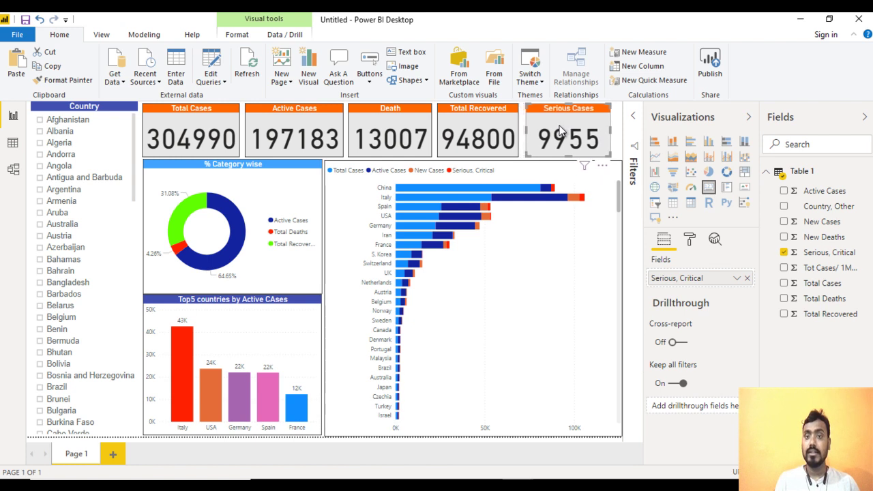
pyautogui.press('Right')
pyautogui.press('Right')
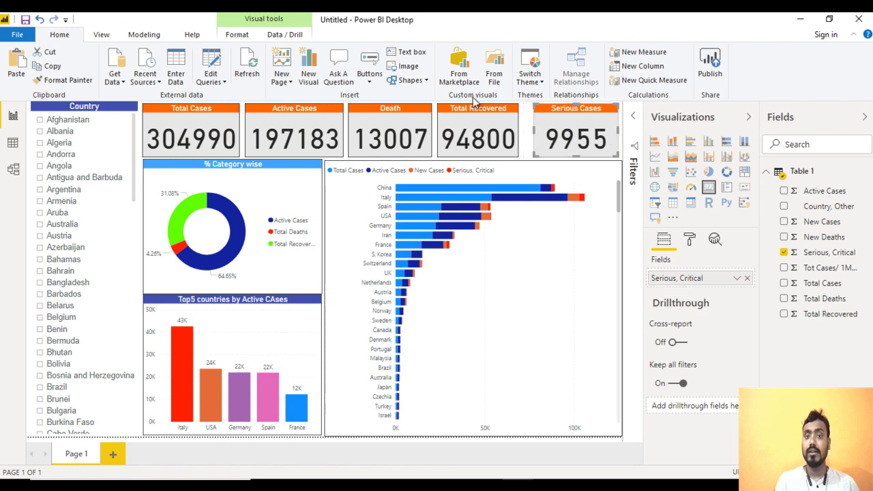
# Step: Nudge the Total Recovered card towards the Serious Cases card to even out the gap between them
pyautogui.click(476, 121)
pyautogui.press('Right')
pyautogui.press('Right')
pyautogui.press('Right')
pyautogui.press('Right')
pyautogui.press('Right')
pyautogui.press('Right')
pyautogui.press('Right')
pyautogui.press('Right')
pyautogui.press('Right')
pyautogui.press('Right')
pyautogui.press('Right')
pyautogui.press('Right')
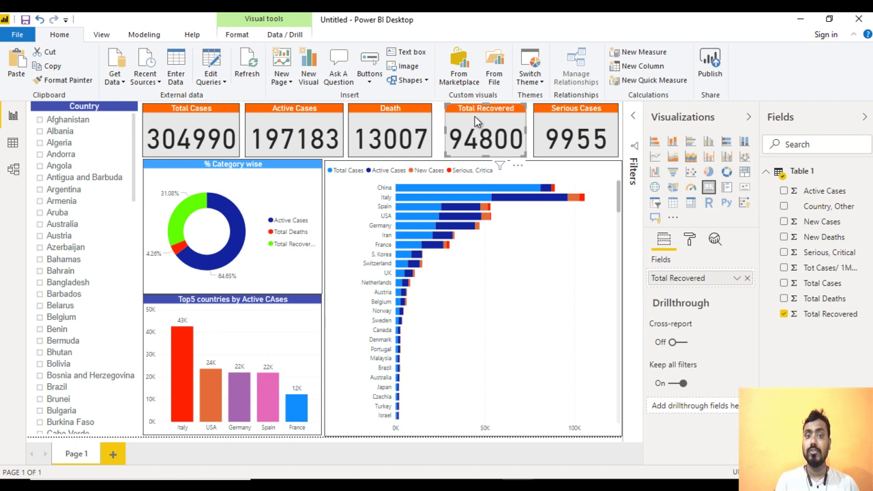
# Step: Nudge the Death card slightly towards the Total Recovered card to balance the spacing on both sides
pyautogui.click(402, 128)
pyautogui.press('Right')
pyautogui.press('Right')
pyautogui.press('Right')
pyautogui.press('Right')
pyautogui.press('Right')
pyautogui.press('Right')
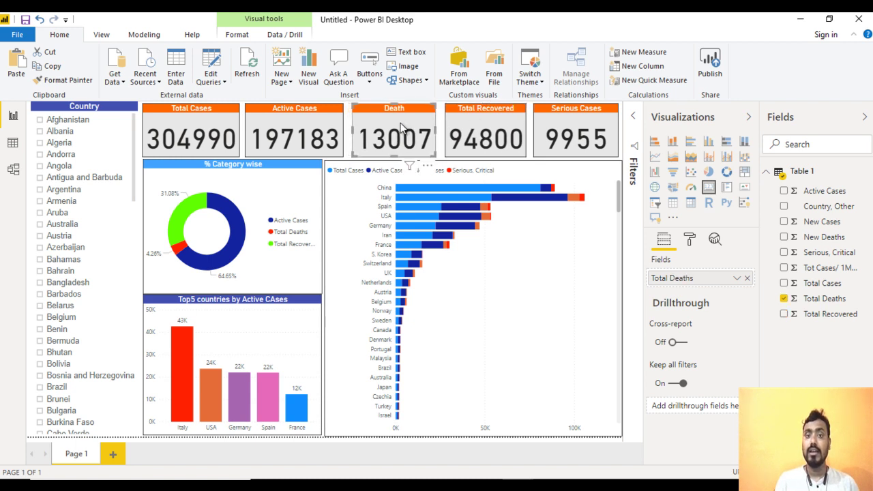
# Step: Nudge the Active Cases card until it is evenly spaced between the Total Cases and Death cards, and deselect it
pyautogui.click(306, 139)
pyautogui.press('Right')
pyautogui.press('Right')
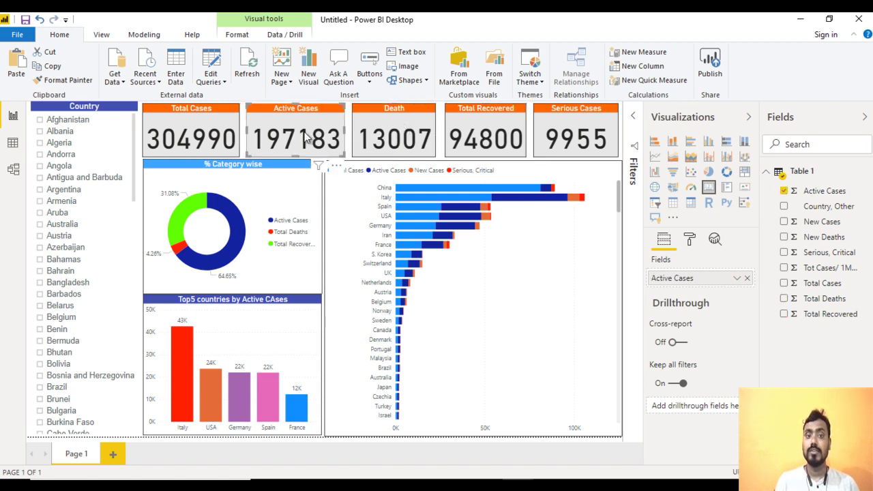
pyautogui.press('Left')
pyautogui.press('Left')
pyautogui.press('Left')
pyautogui.press('Left')
pyautogui.press('Left')
pyautogui.press('Left')
pyautogui.press('Left')
pyautogui.press('Left')
pyautogui.press('Left')
pyautogui.press('Left')
pyautogui.press('Left')
pyautogui.press('Left')
pyautogui.press('Right')
pyautogui.press('Right')
pyautogui.press('Right')
pyautogui.press('Right')
pyautogui.press('Right')
pyautogui.press('Right')
pyautogui.press('Right')
pyautogui.press('Right')
pyautogui.press('Right')
pyautogui.press('Right')
pyautogui.press('Right')
pyautogui.press('Right')
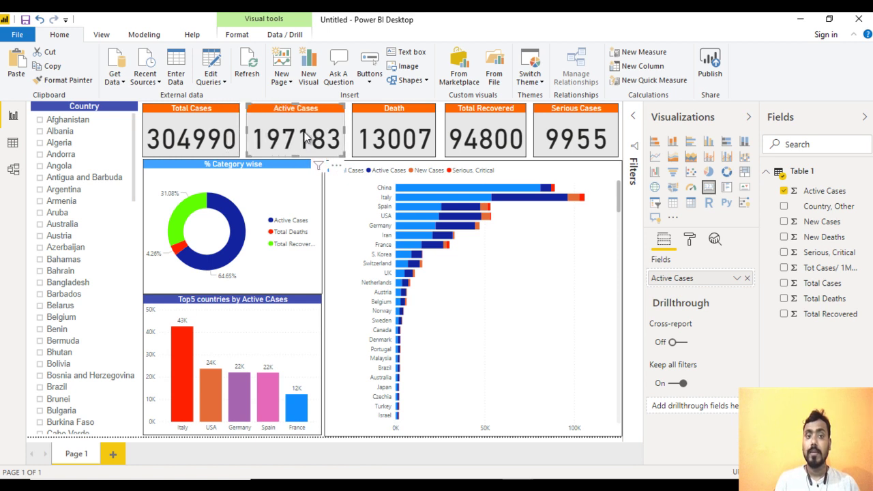
pyautogui.press('Left')
pyautogui.press('Left')
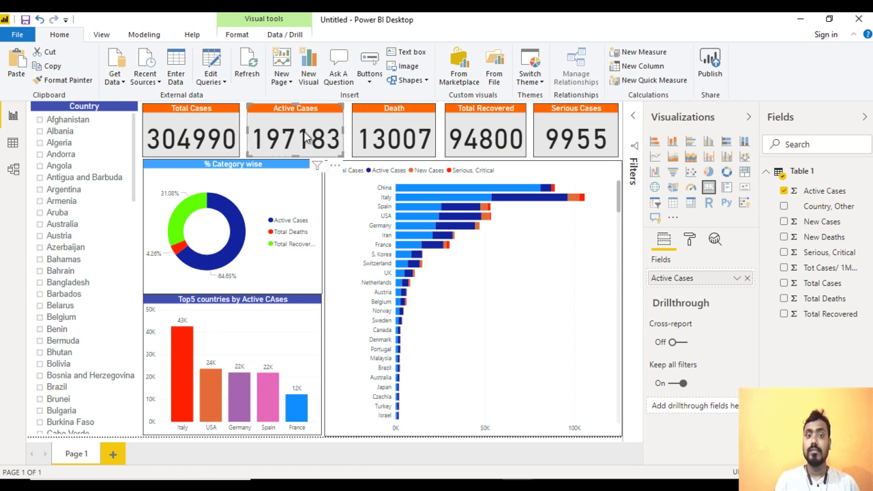
pyautogui.press('Right')
pyautogui.press('Right')
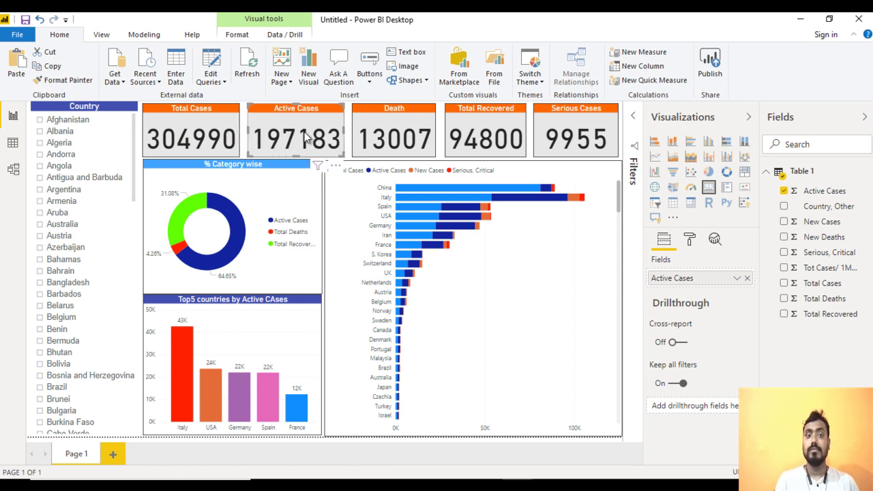
pyautogui.click(349, 121)
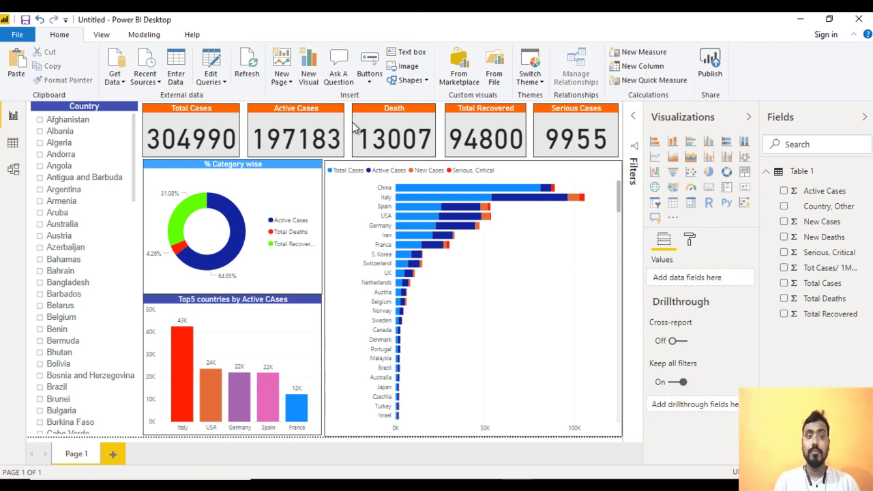
# Step: Collapse the Visualizations pane, the Fields pane and the ribbon so the report page is shown larger
pyautogui.click(748, 117)
pyautogui.click(864, 119)
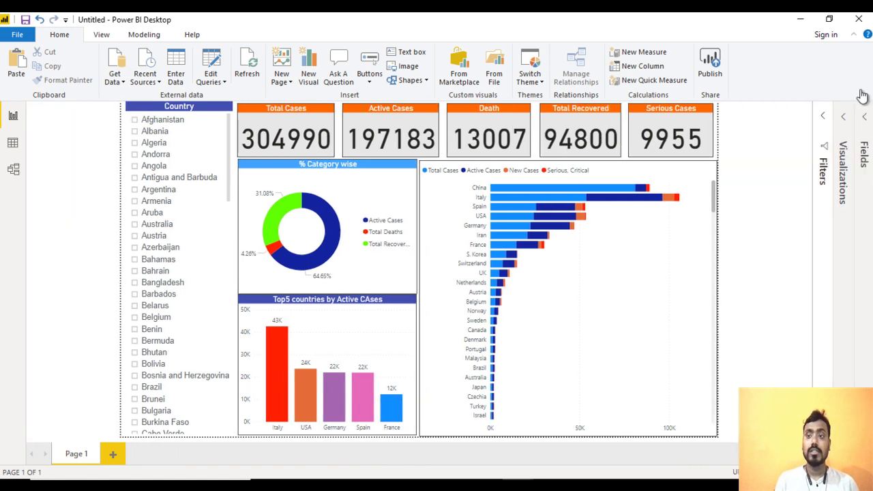
pyautogui.click(854, 35)
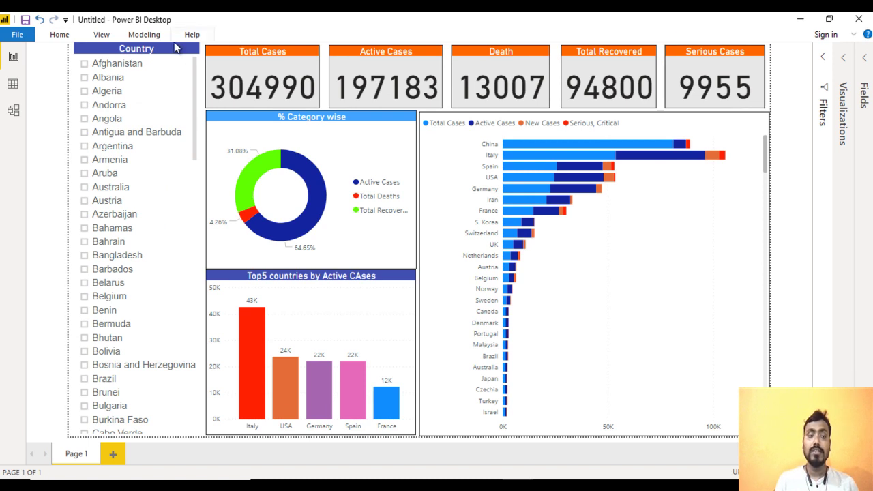
# Step: Lower the Country slicer's upper edge slightly so it lines up with the row of case cards, and deselect it
pyautogui.click(94, 53)
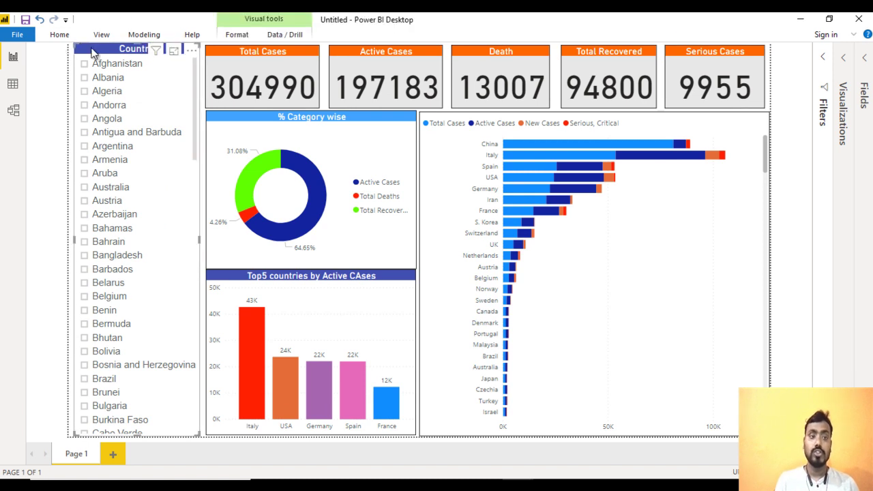
pyautogui.moveTo(94, 51); pyautogui.dragTo(94, 55)
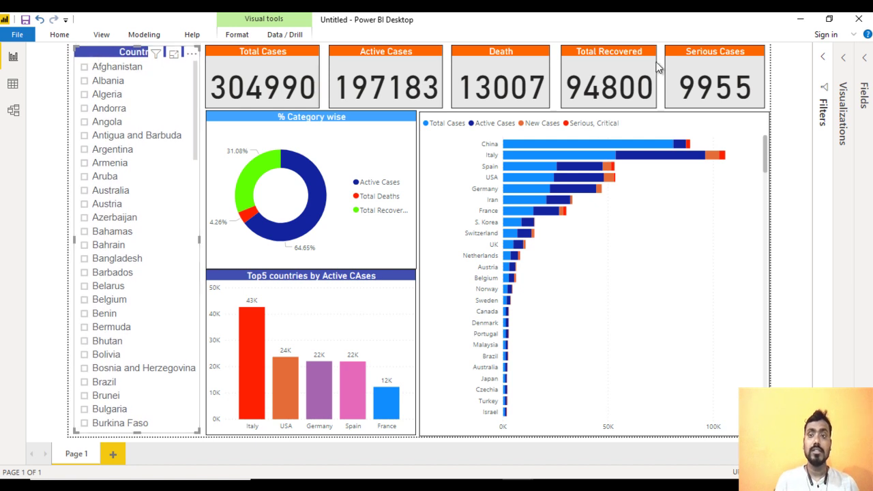
pyautogui.click(796, 92)
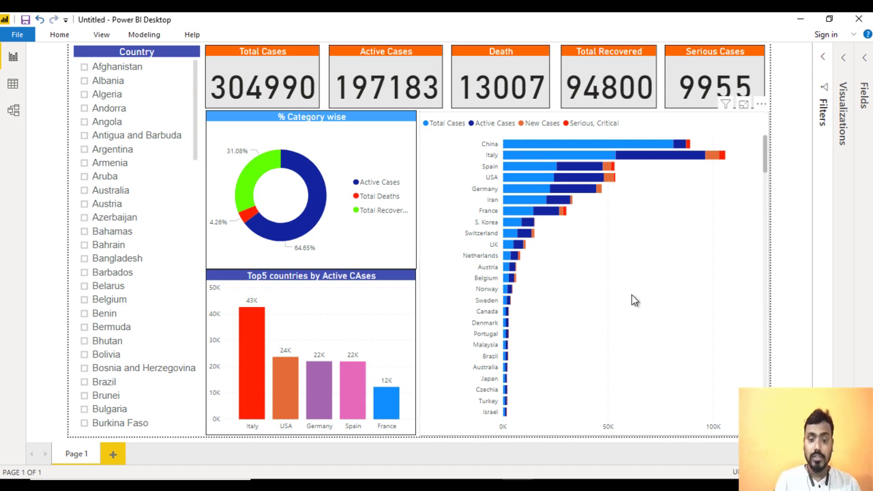
# Step: Switch to the SSU_Corona_Project report to compare its finished dashboard, and return to the untitled report
pyautogui.moveTo(475, 483)
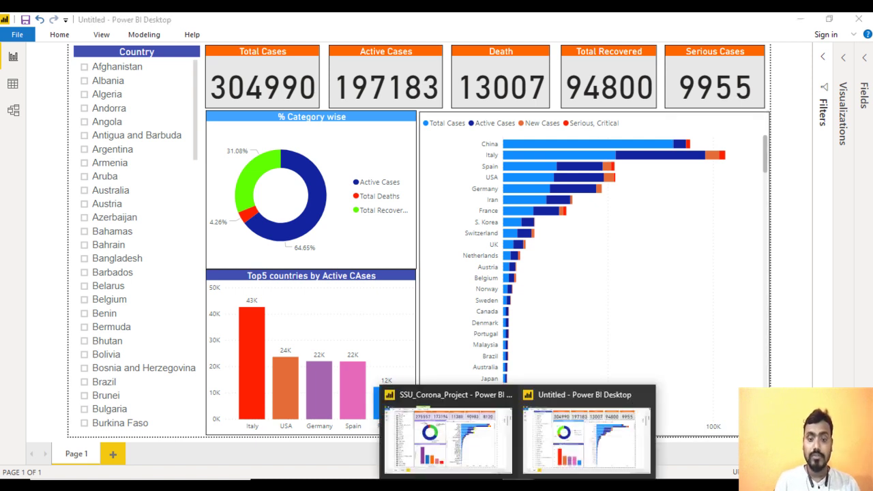
pyautogui.click(484, 460)
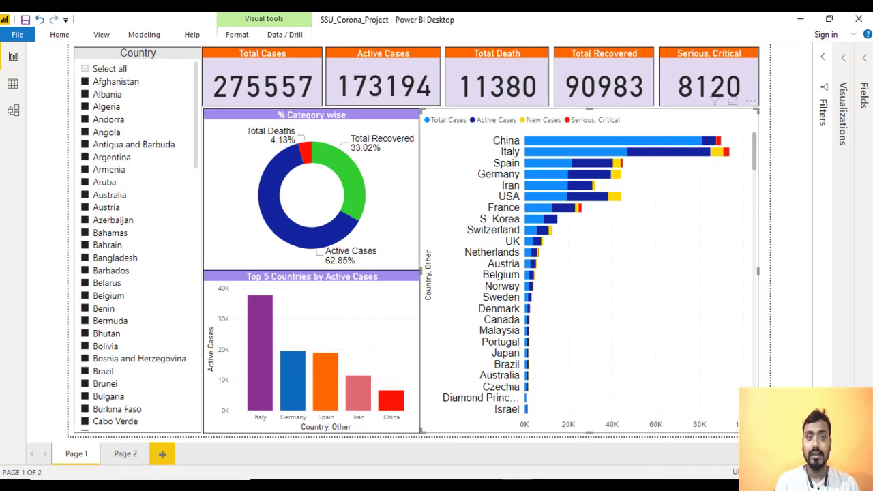
pyautogui.moveTo(475, 484)
pyautogui.click(564, 447)
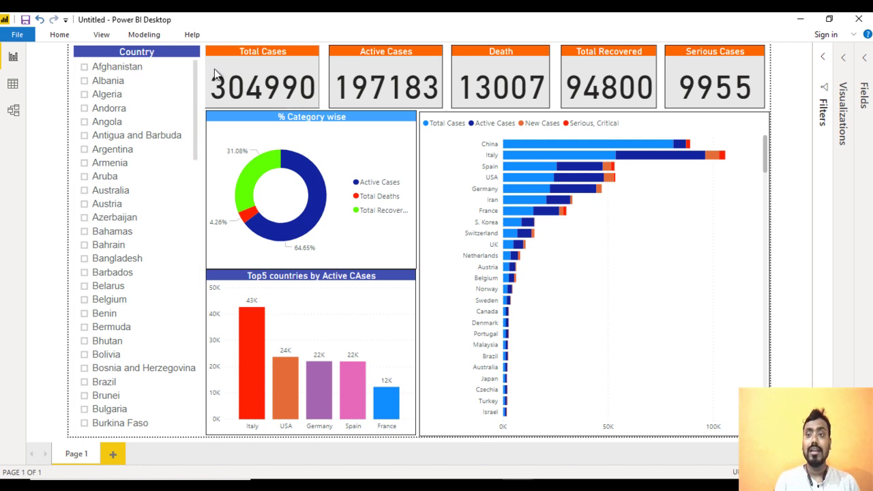
# Step: Enable the "Select all" option in the Country slicer's selection controls and collapse the Visualizations pane again
pyautogui.click(115, 57)
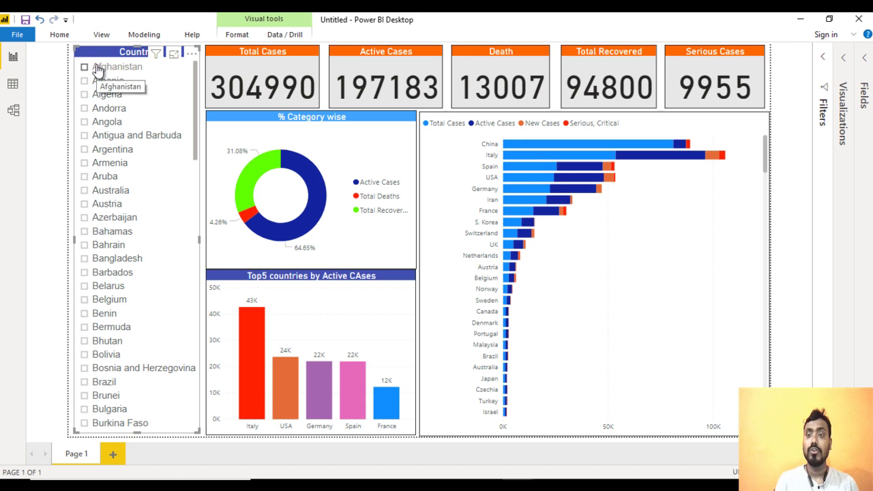
pyautogui.click(842, 59)
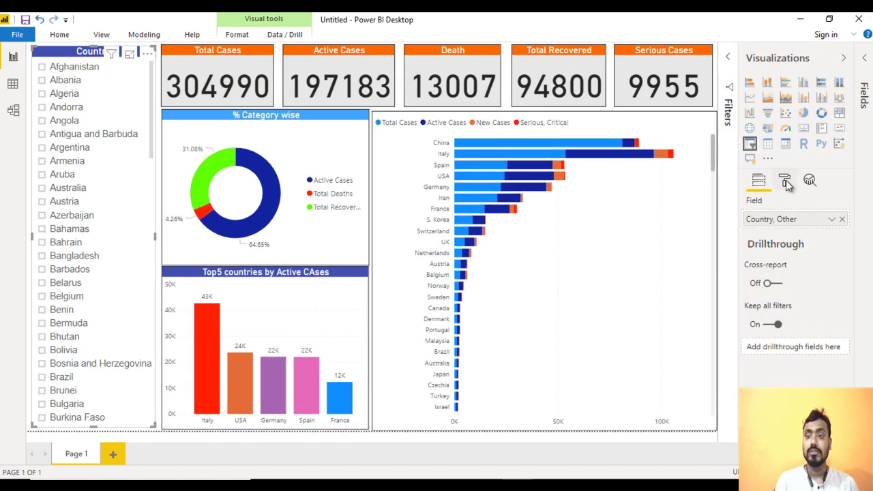
pyautogui.click(785, 181)
pyautogui.click(771, 254)
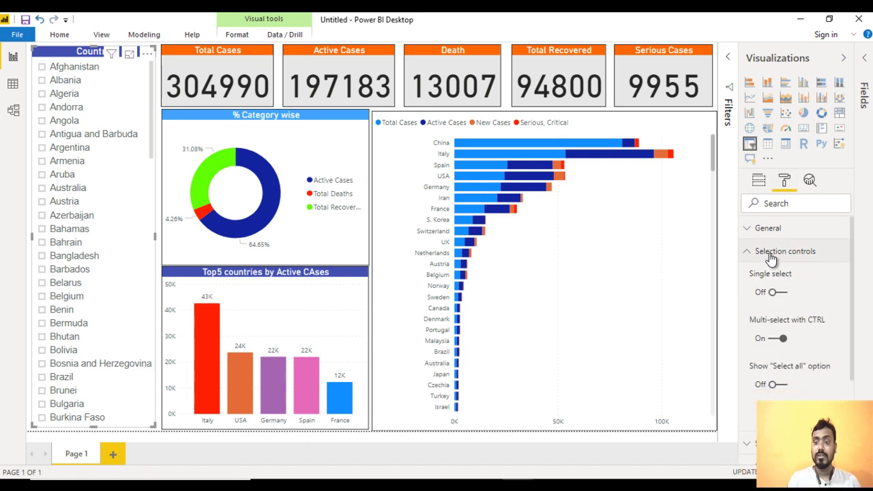
pyautogui.click(777, 384)
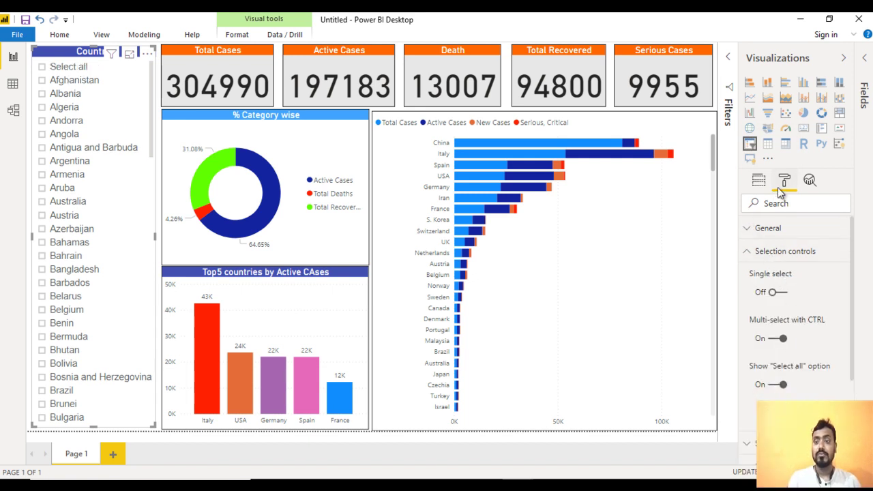
pyautogui.click(844, 61)
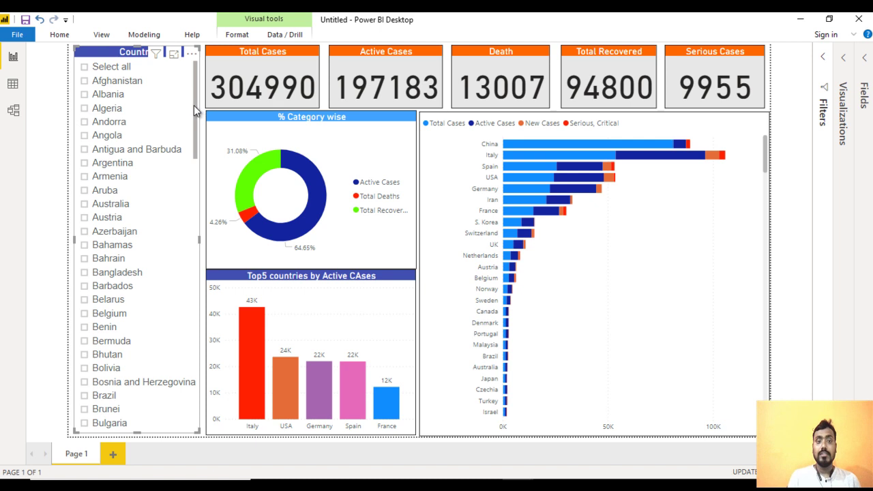
# Step: Filter the dashboard to Italy with the Country slicer
pyautogui.moveTo(193, 116); pyautogui.dragTo(195, 353)
pyautogui.scroll(5, 121, 117)
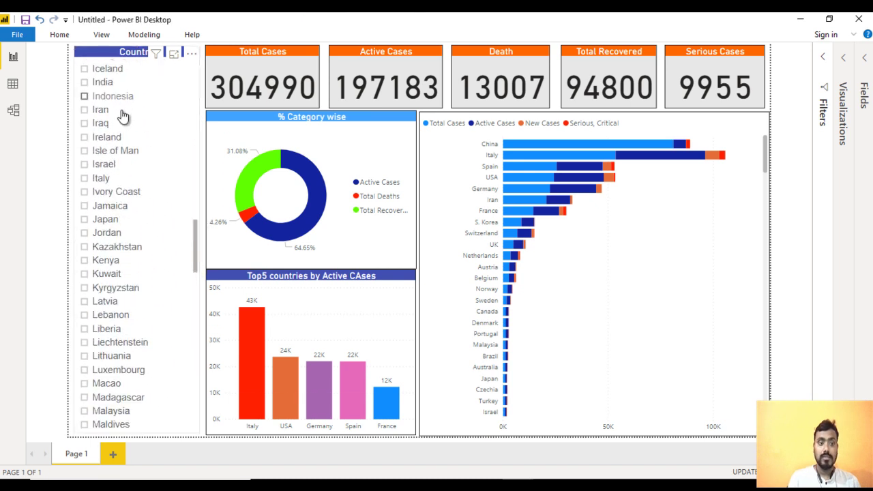
pyautogui.click(100, 183)
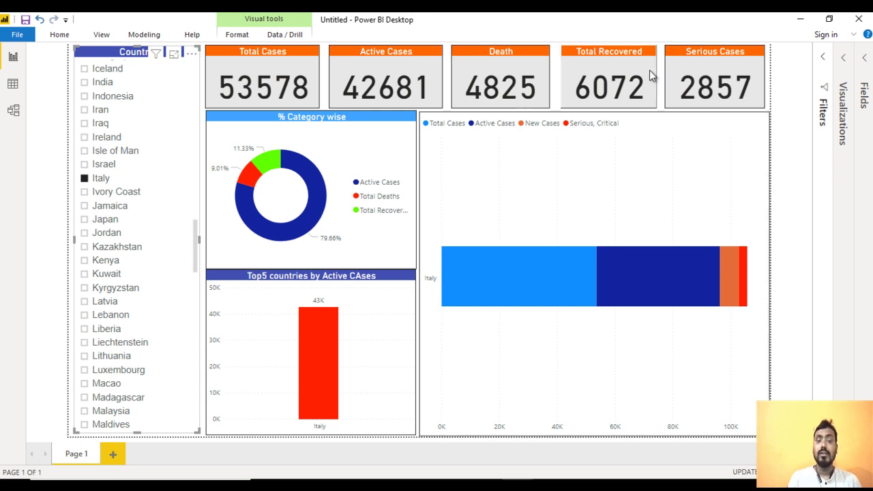
pyautogui.click(363, 137)
pyautogui.click(383, 312)
pyautogui.click(535, 205)
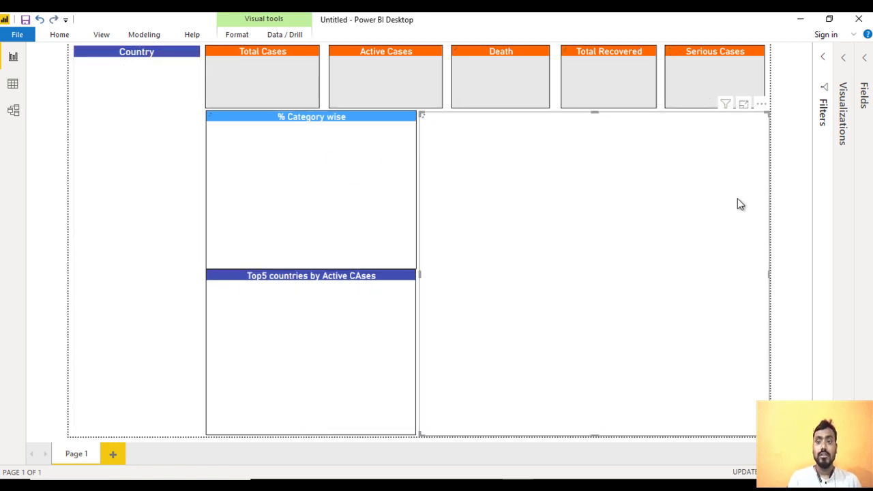
pyautogui.click(793, 171)
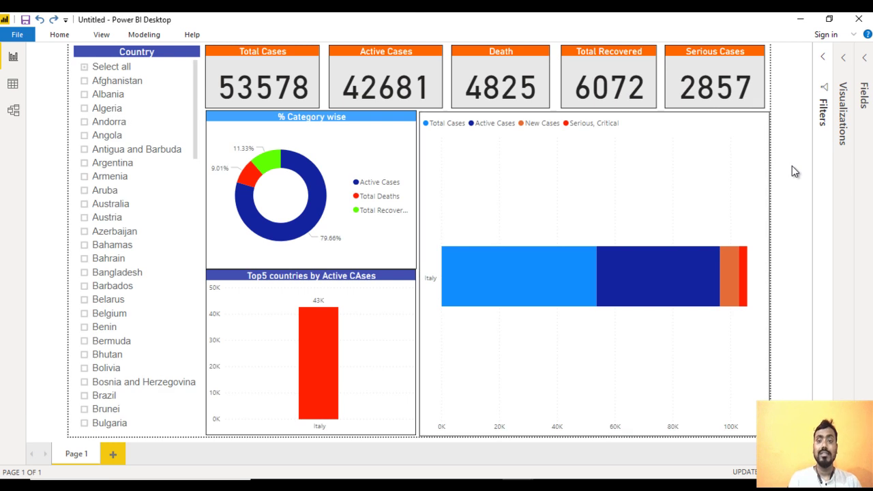
# Step: Show the ribbon again and turn on interaction editing for the Country slicer
pyautogui.click(853, 35)
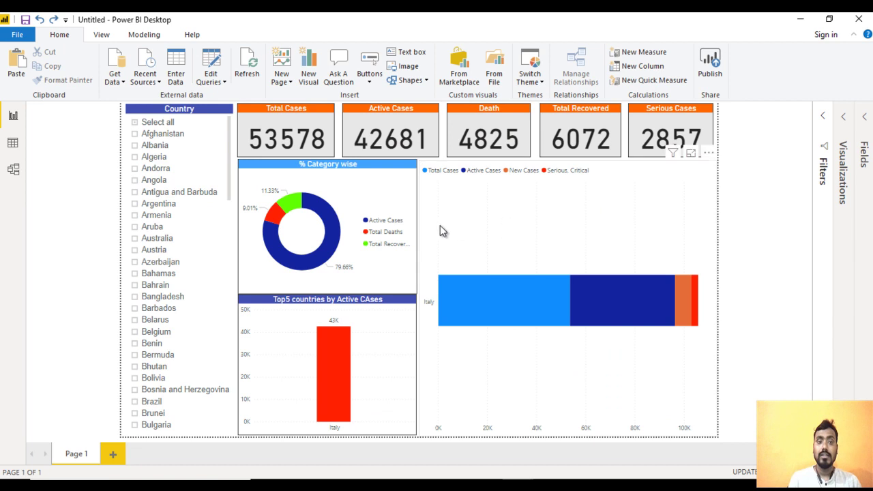
pyautogui.click(162, 115)
pyautogui.click(58, 34)
pyautogui.click(238, 34)
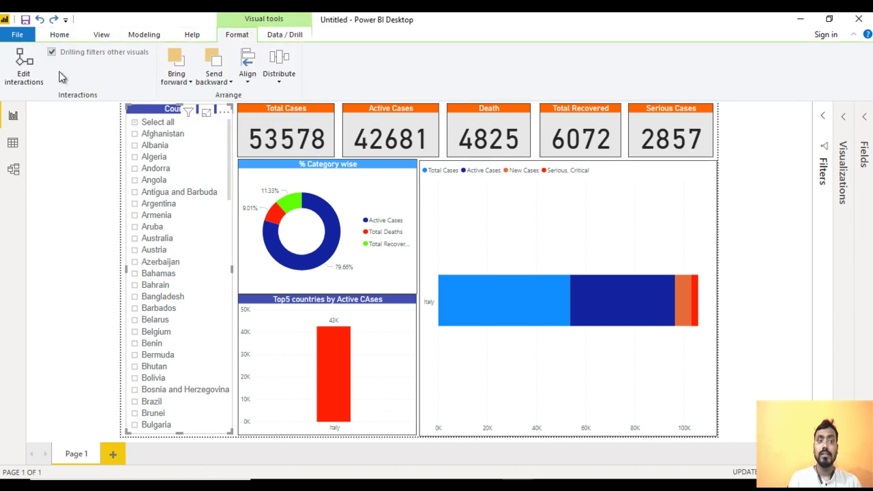
pyautogui.click(24, 75)
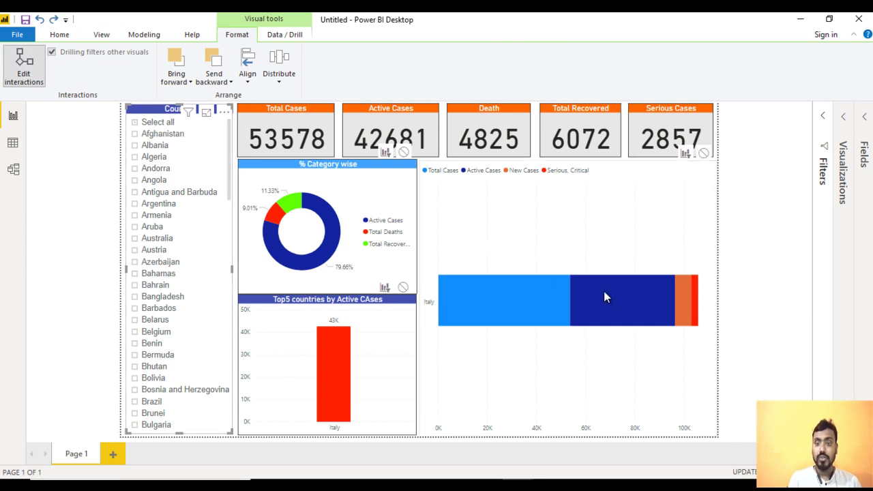
# Step: Set the stacked bar chart and the Top5 countries chart to no interaction with the Country slicer, and collapse the ribbon
pyautogui.click(702, 153)
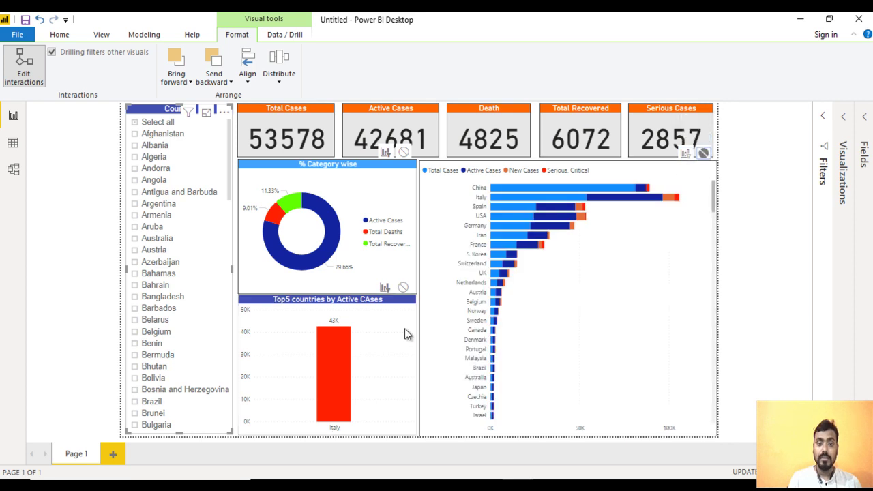
pyautogui.click(403, 287)
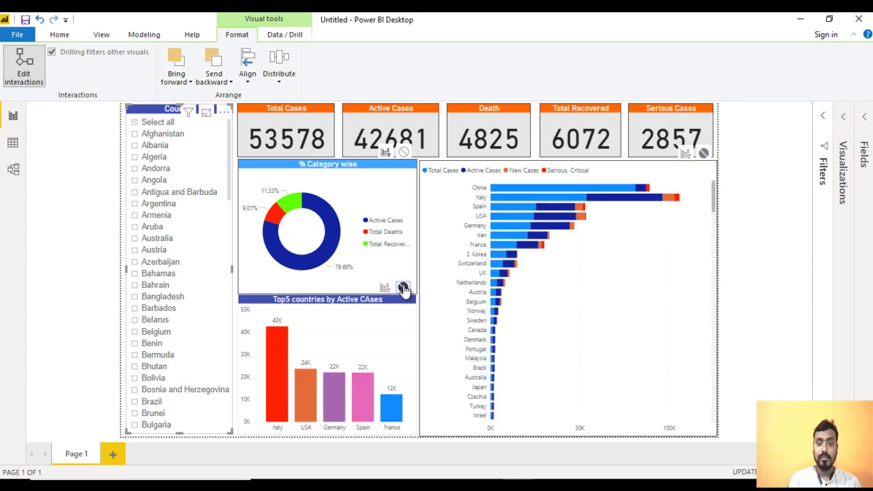
pyautogui.click(757, 240)
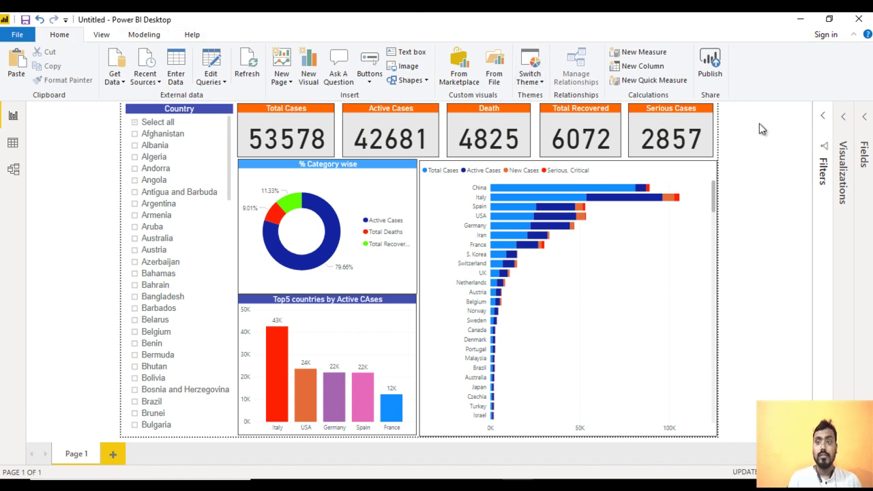
pyautogui.click(853, 34)
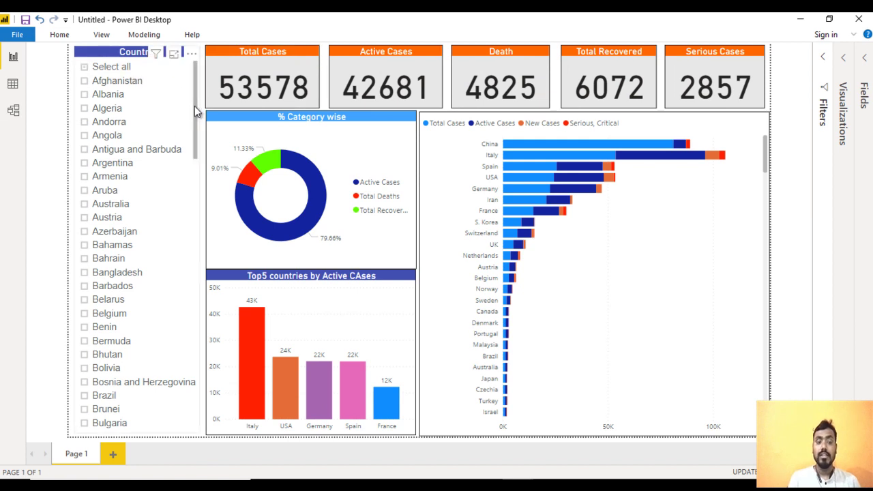
# Step: Filter the dashboard to India with the Country slicer
pyautogui.moveTo(194, 113); pyautogui.dragTo(202, 287)
pyautogui.click(102, 252)
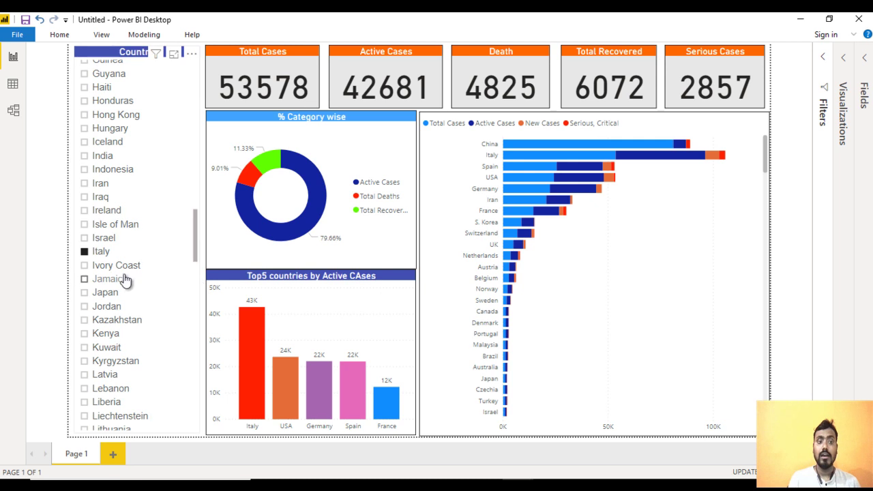
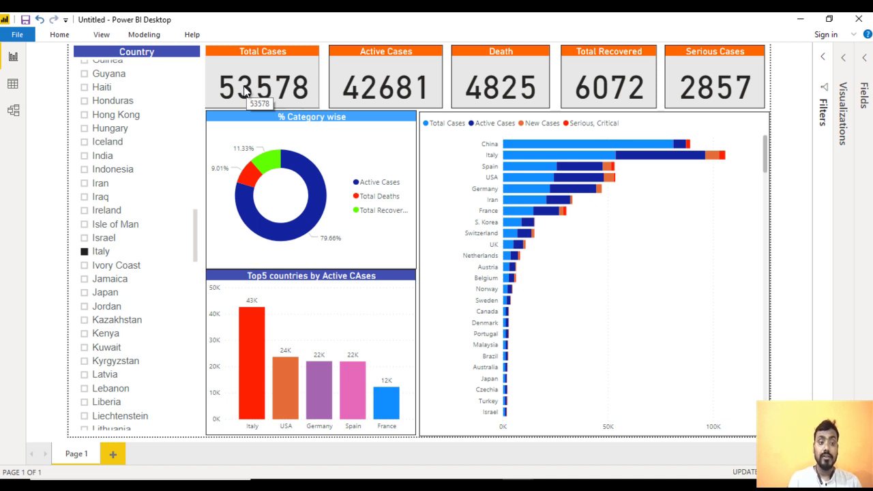
pyautogui.click(95, 162)
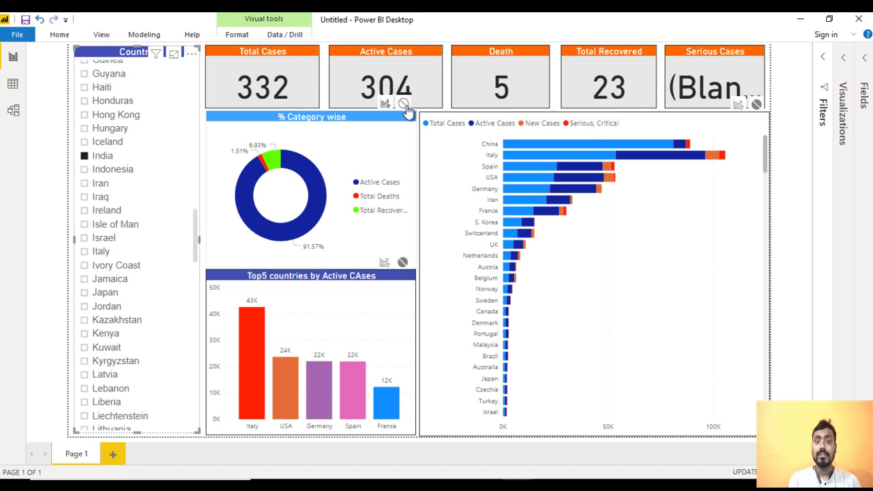
# Step: Turn off interaction editing and deselect the Country slicer
pyautogui.click(236, 34)
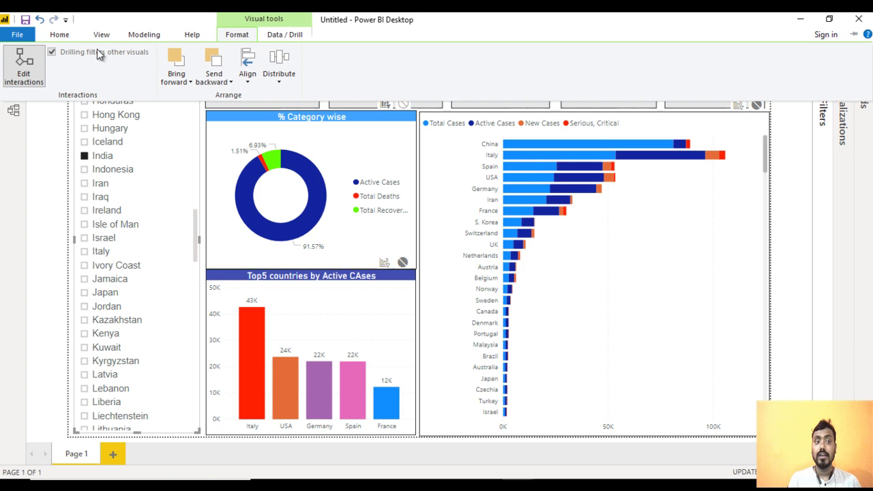
pyautogui.click(23, 66)
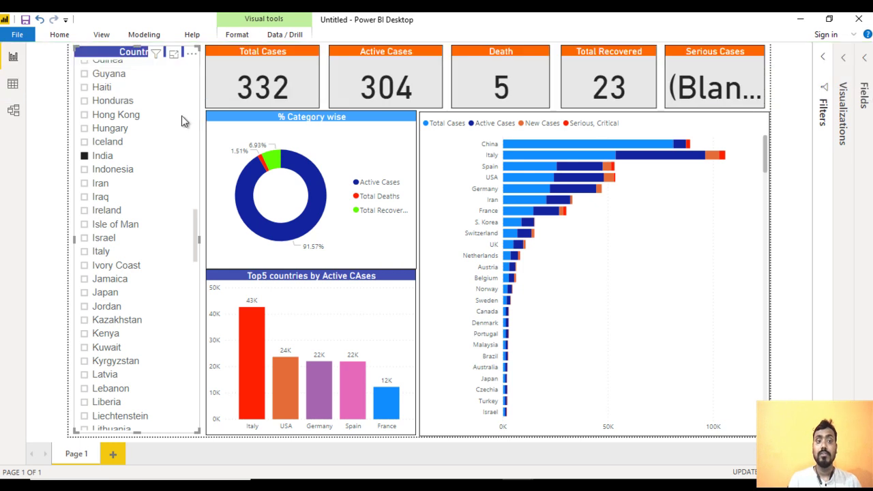
pyautogui.click(201, 77)
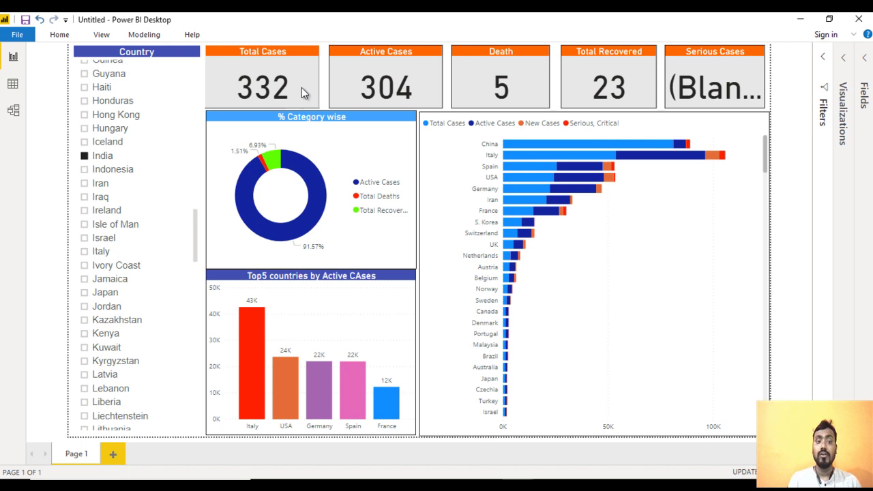
# Step: Widen the Serious Cases card slightly so its text fits in full, and deselect it
pyautogui.click(718, 81)
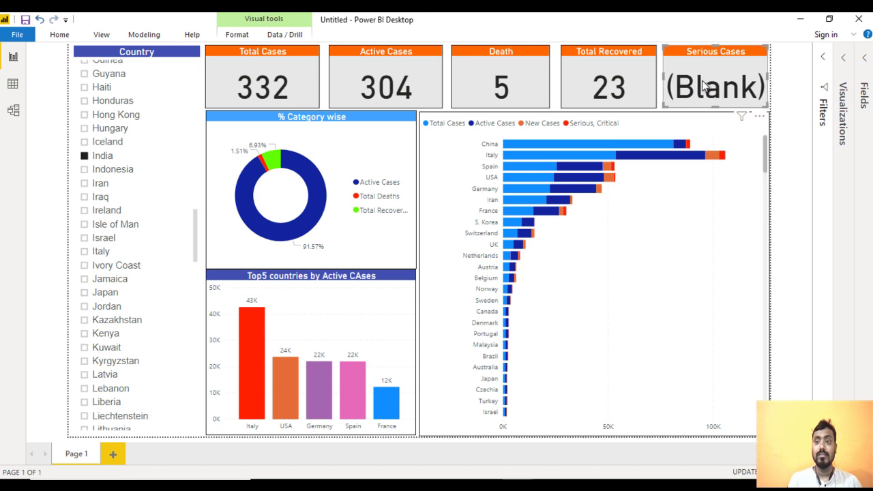
pyautogui.click(803, 86)
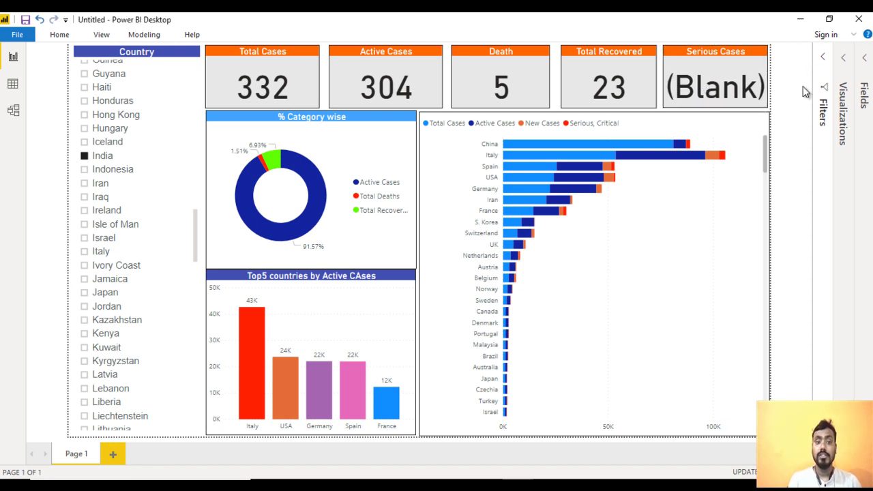
# Step: Filter the dashboard to Iraq, India, Iran, USA, UK and UAE one after another with the Country slicer
pyautogui.click(99, 197)
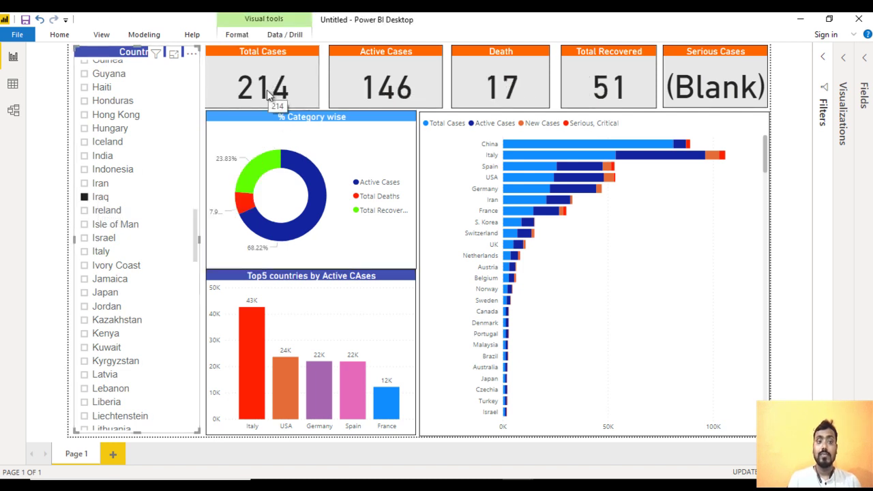
pyautogui.click(98, 158)
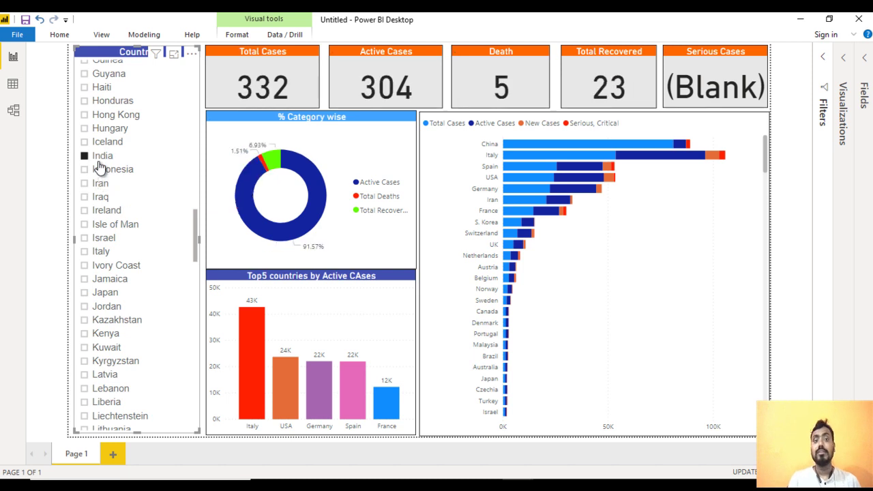
pyautogui.click(99, 186)
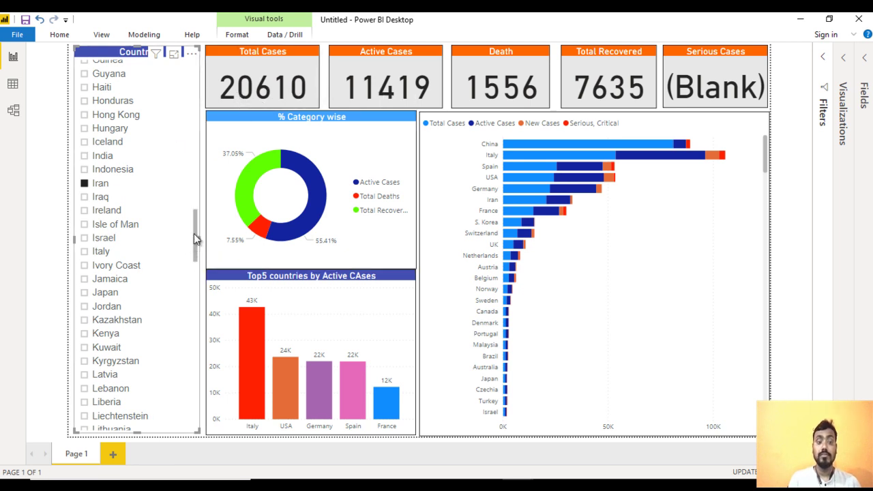
pyautogui.moveTo(194, 232); pyautogui.dragTo(197, 440)
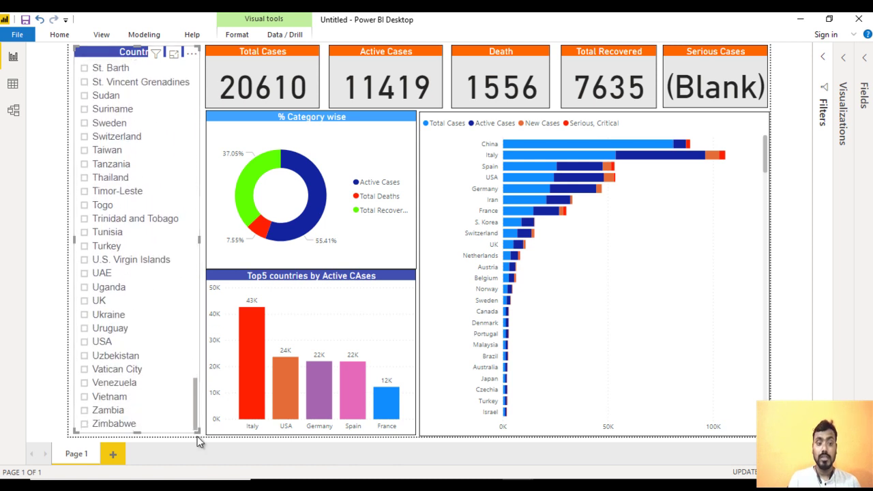
pyautogui.click(99, 345)
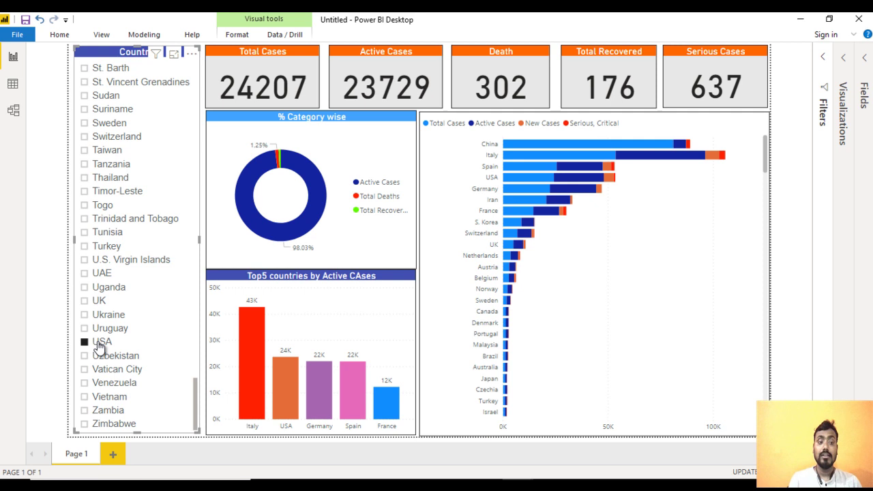
pyautogui.click(97, 301)
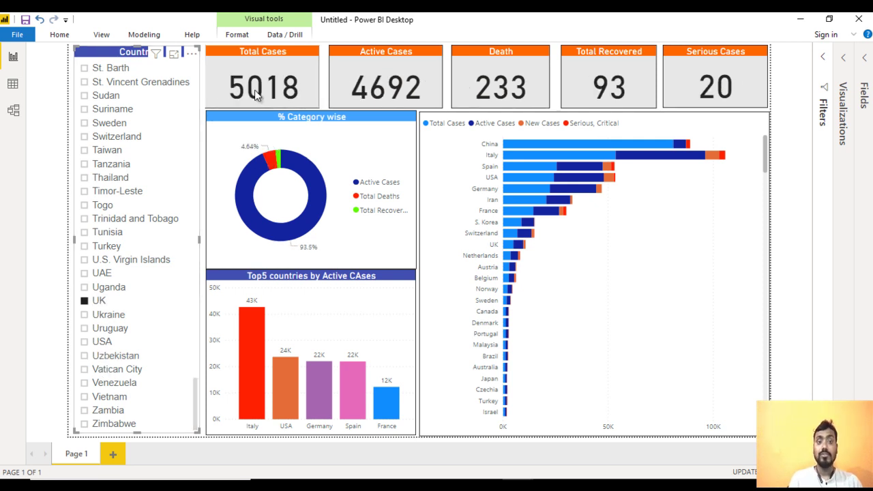
pyautogui.click(101, 273)
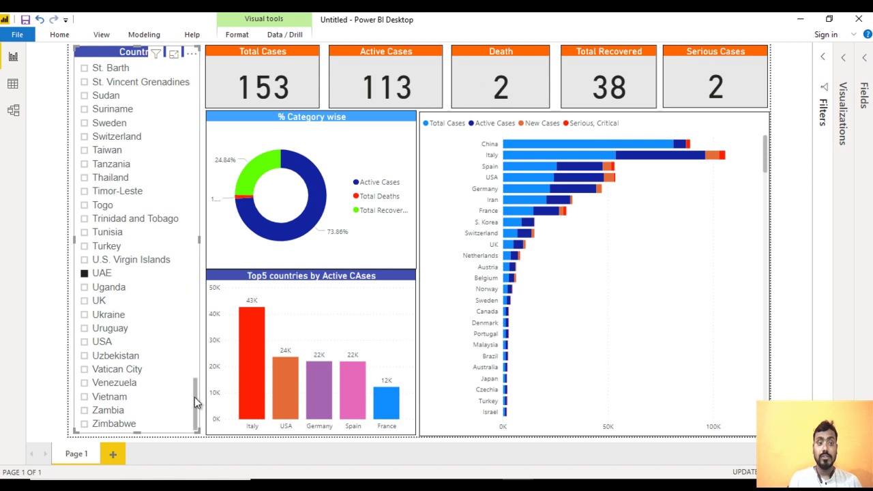
# Step: Filter the dashboard to Pakistan, France, Australia and finally Bangladesh, and inspect bar details in the Top5 countries chart
pyautogui.moveTo(194, 397); pyautogui.dragTo(202, 297)
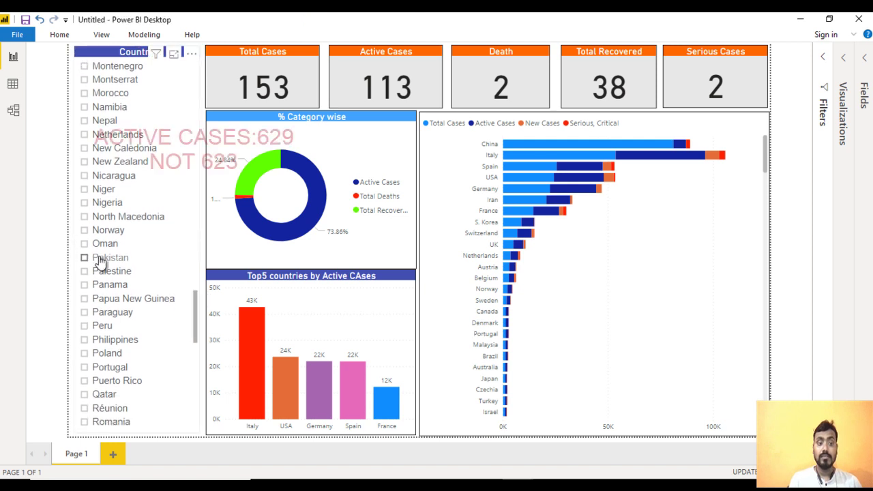
pyautogui.click(100, 260)
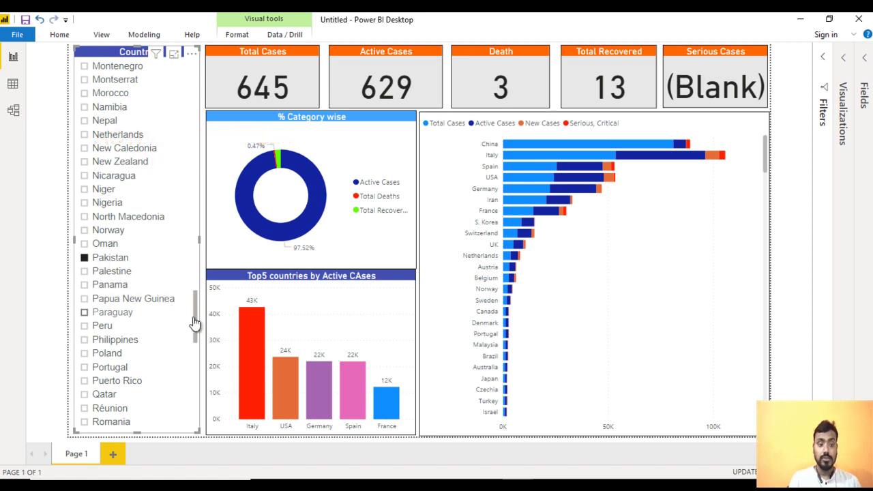
pyautogui.moveTo(196, 321); pyautogui.dragTo(199, 167)
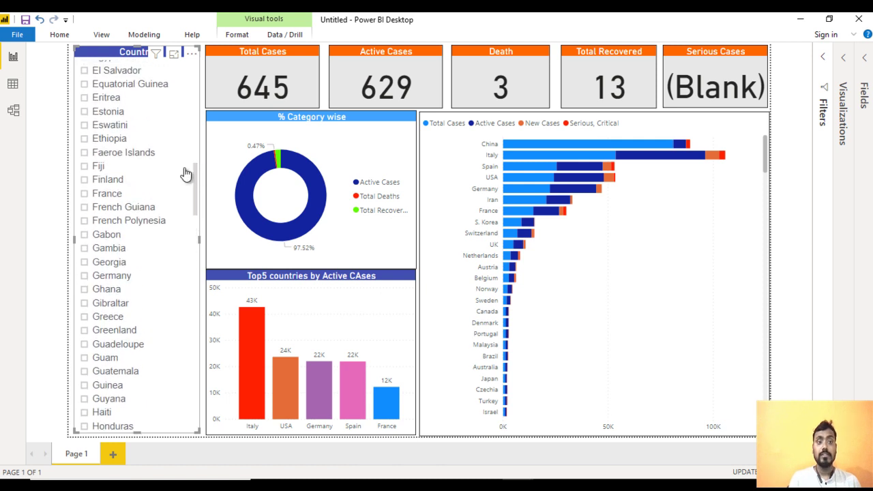
pyautogui.click(103, 195)
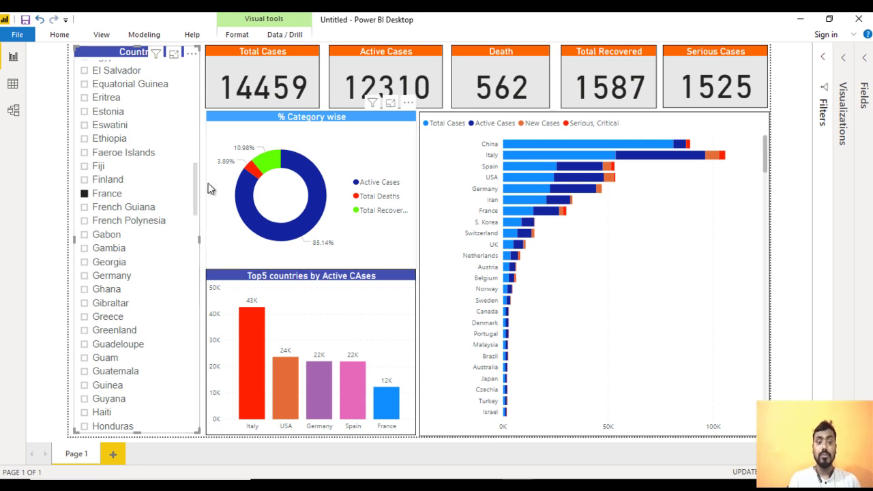
pyautogui.moveTo(194, 188); pyautogui.dragTo(201, 80)
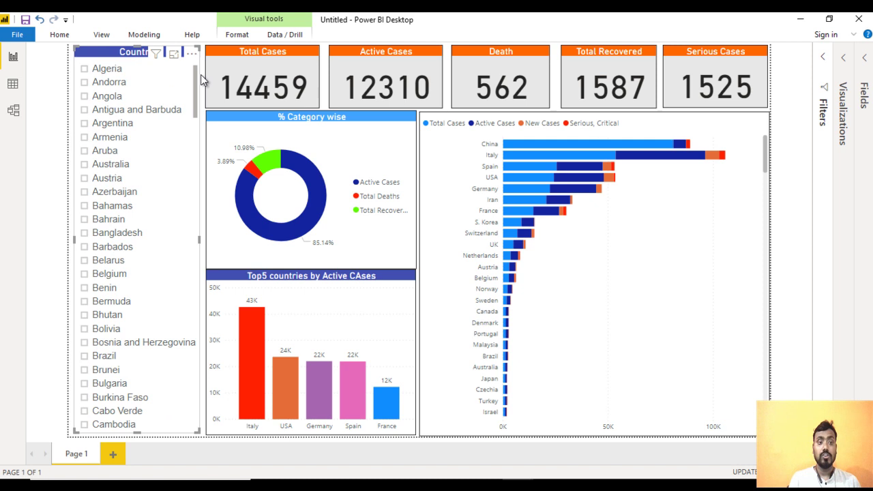
pyautogui.click(111, 167)
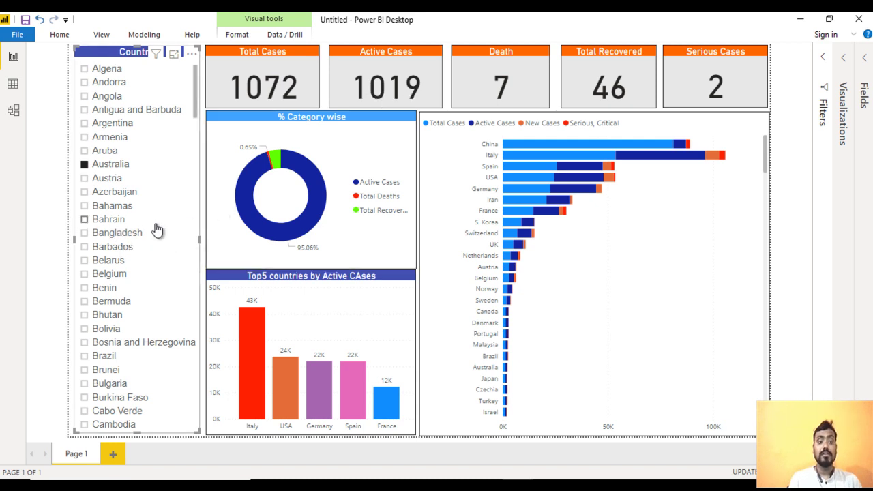
pyautogui.click(133, 234)
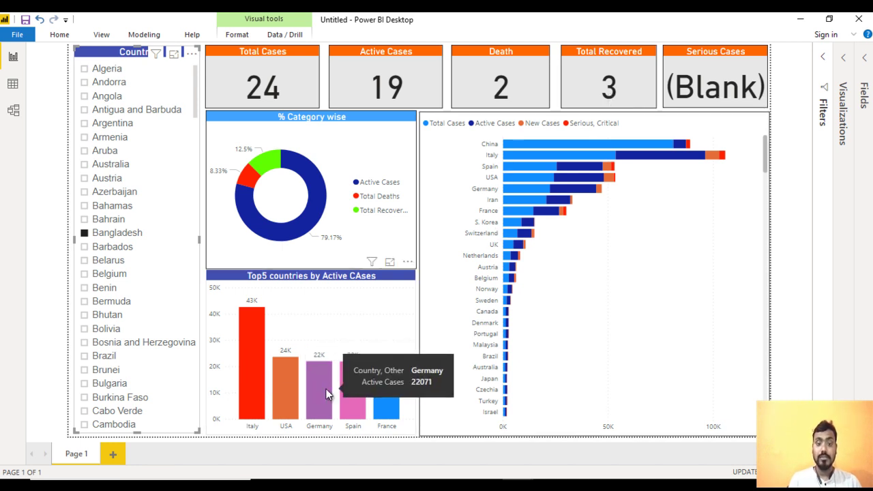
pyautogui.moveTo(380, 402)
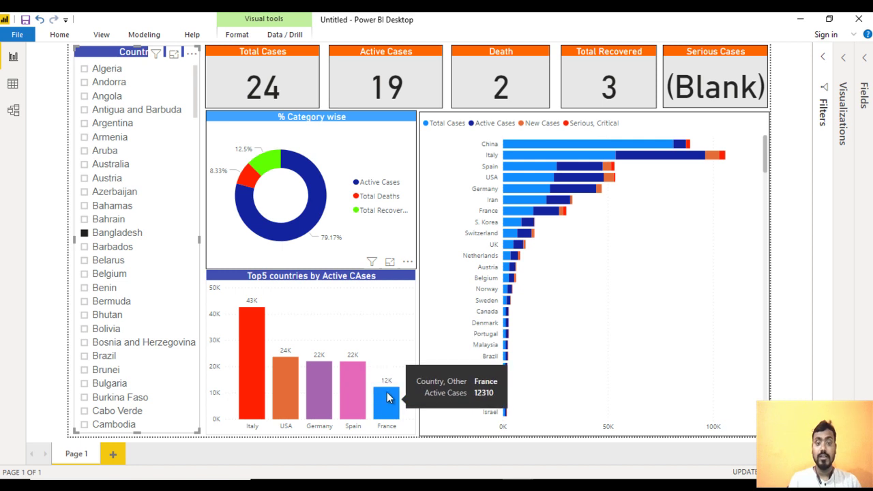